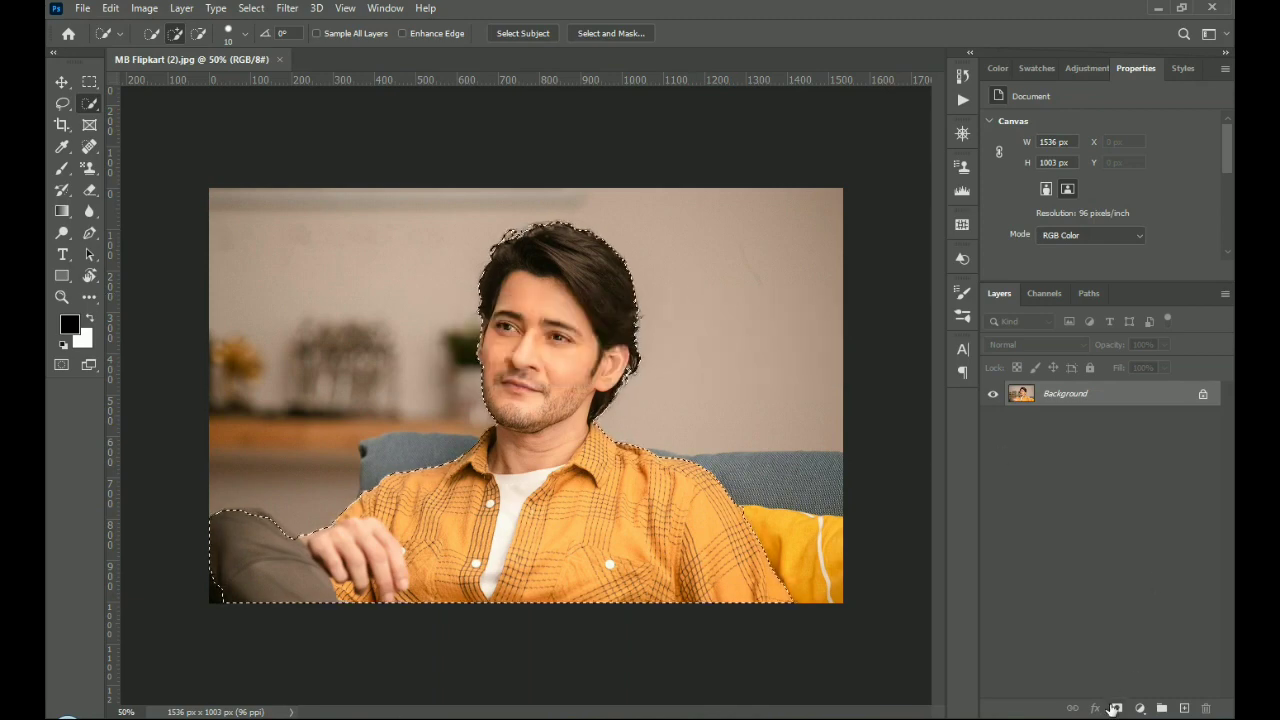
Turn the current selection around the man into a layer mask that hides the room, and check the mask.
{"action": "left_click", "coordinate": [1116, 708]}
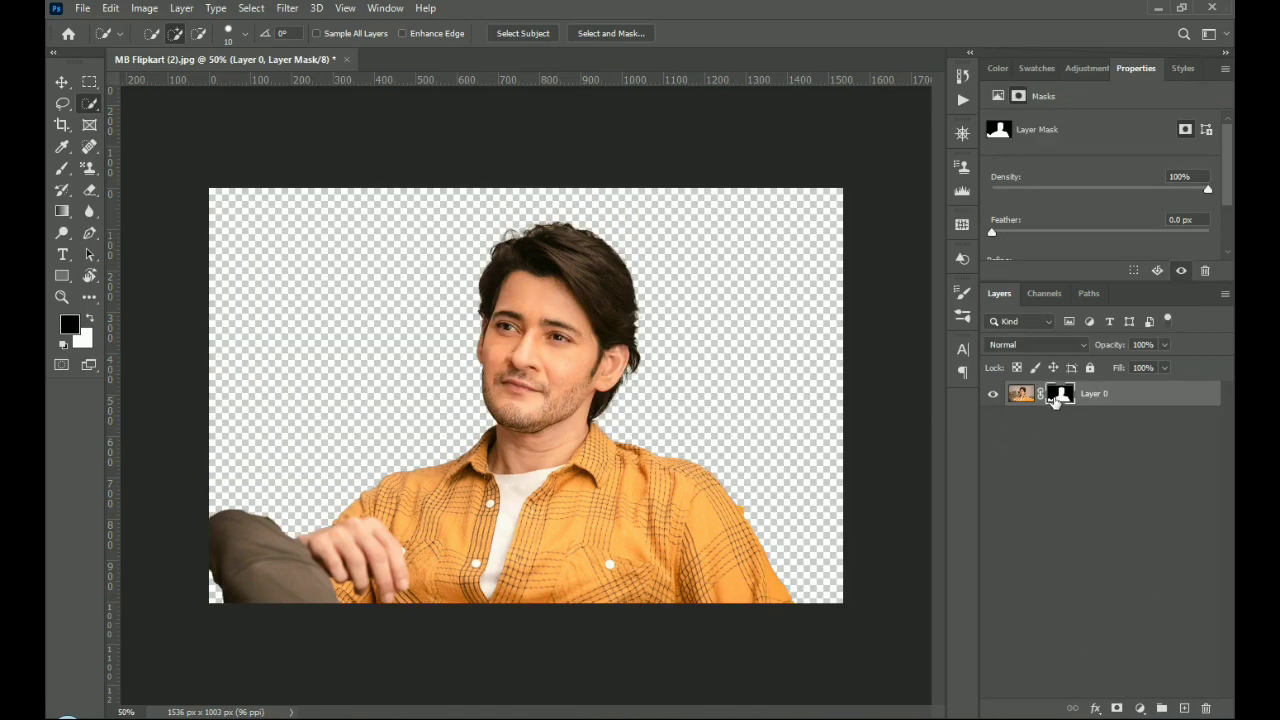
{"action": "right_click", "coordinate": [1052, 398]}
{"action": "left_click", "coordinate": [1066, 409]}
{"action": "left_click", "coordinate": [1067, 393], "text": "shift"}
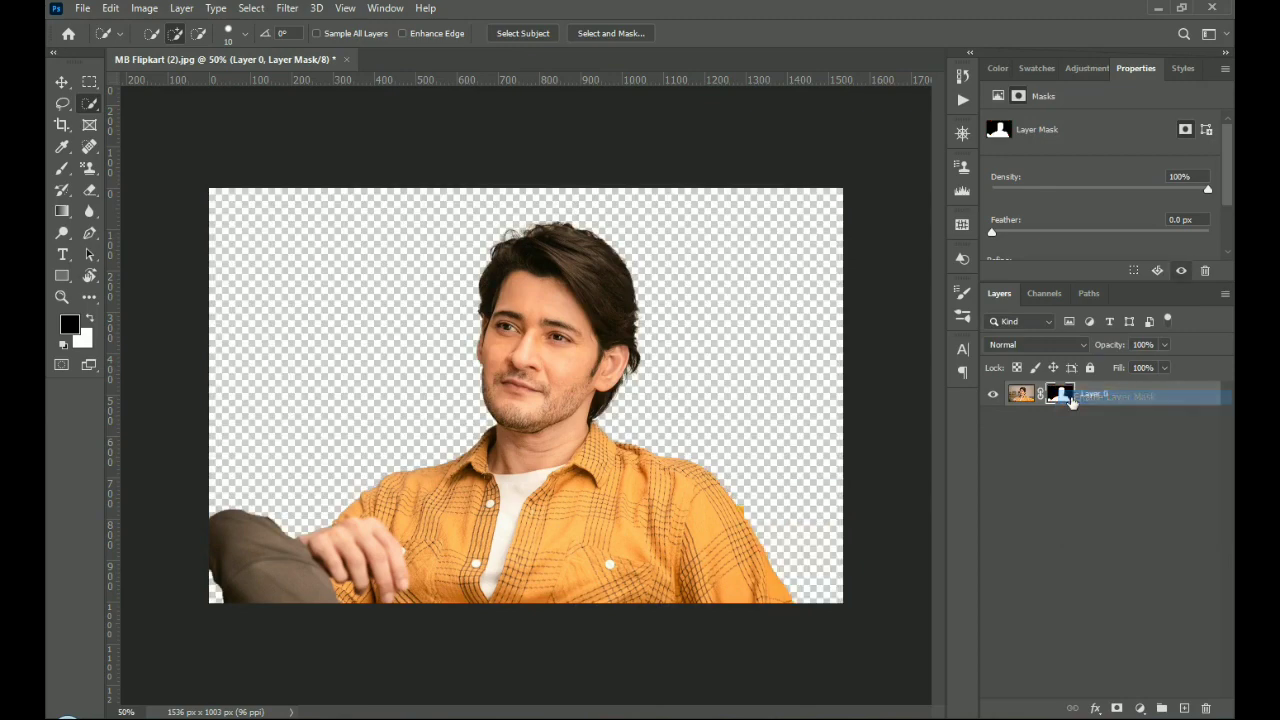
Open the image acj and bring its city picture into the MB Flipkart (2).jpg document as a new layer.
{"action": "left_click", "coordinate": [84, 8]}
{"action": "left_click", "coordinate": [92, 40]}
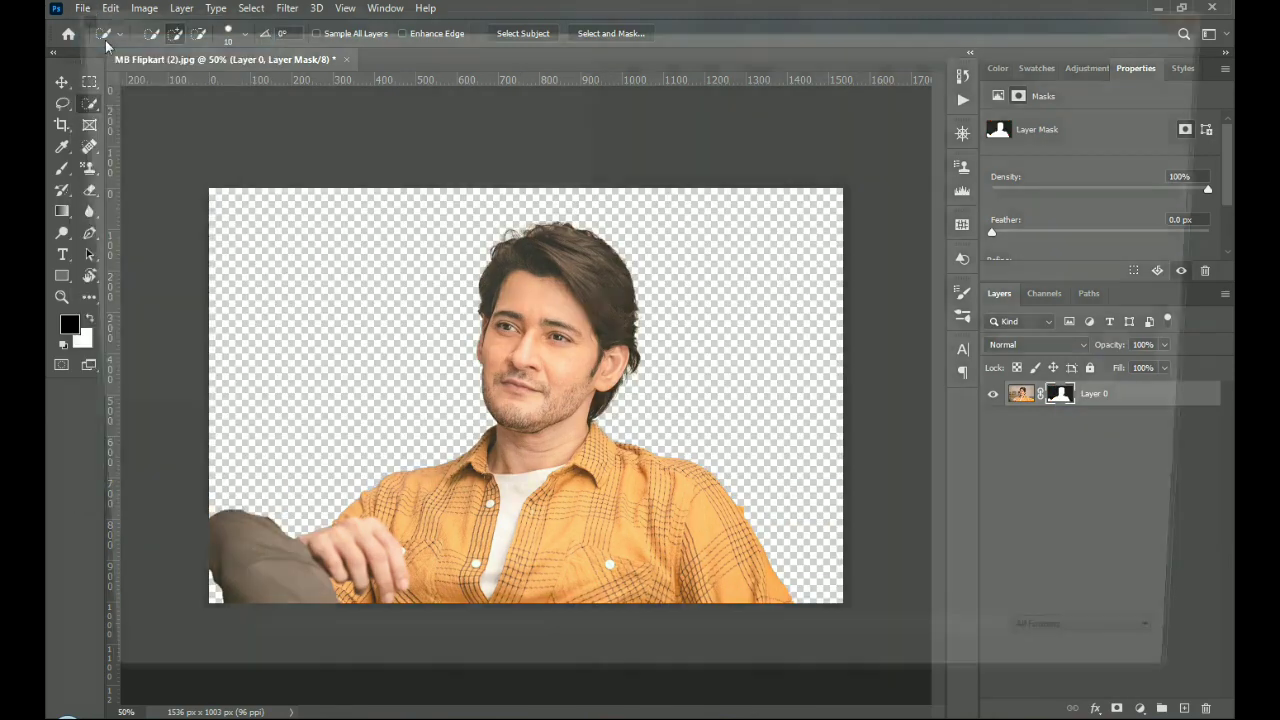
{"action": "left_click", "coordinate": [800, 165]}
{"action": "double_click", "coordinate": [800, 165]}
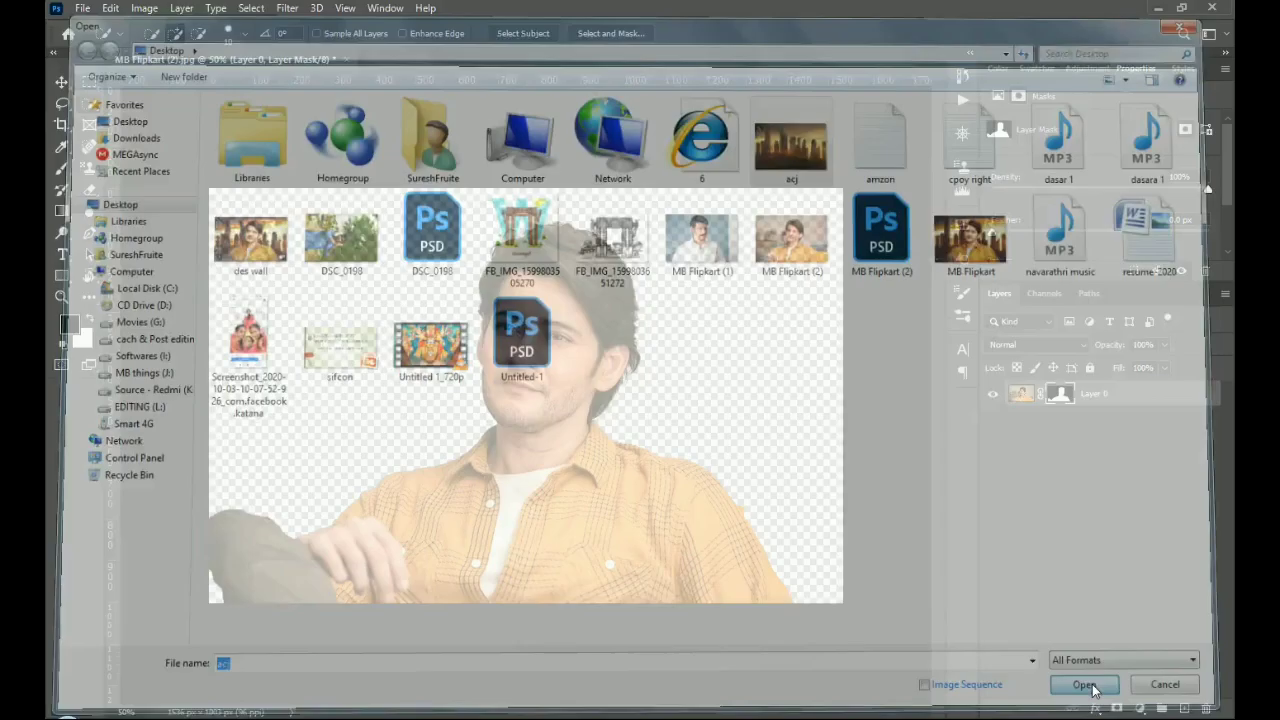
{"action": "left_click", "coordinate": [63, 82]}
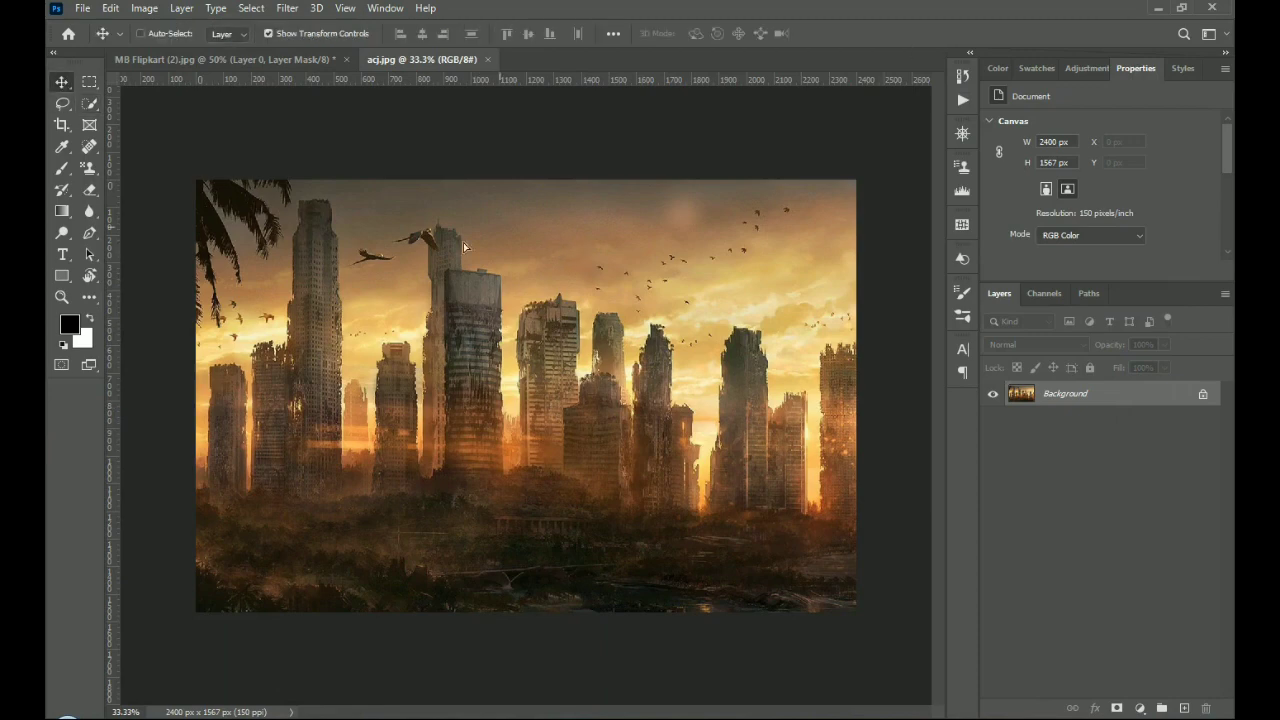
{"action": "left_click_drag", "start_coordinate": [463, 242], "coordinate": [580, 410]}
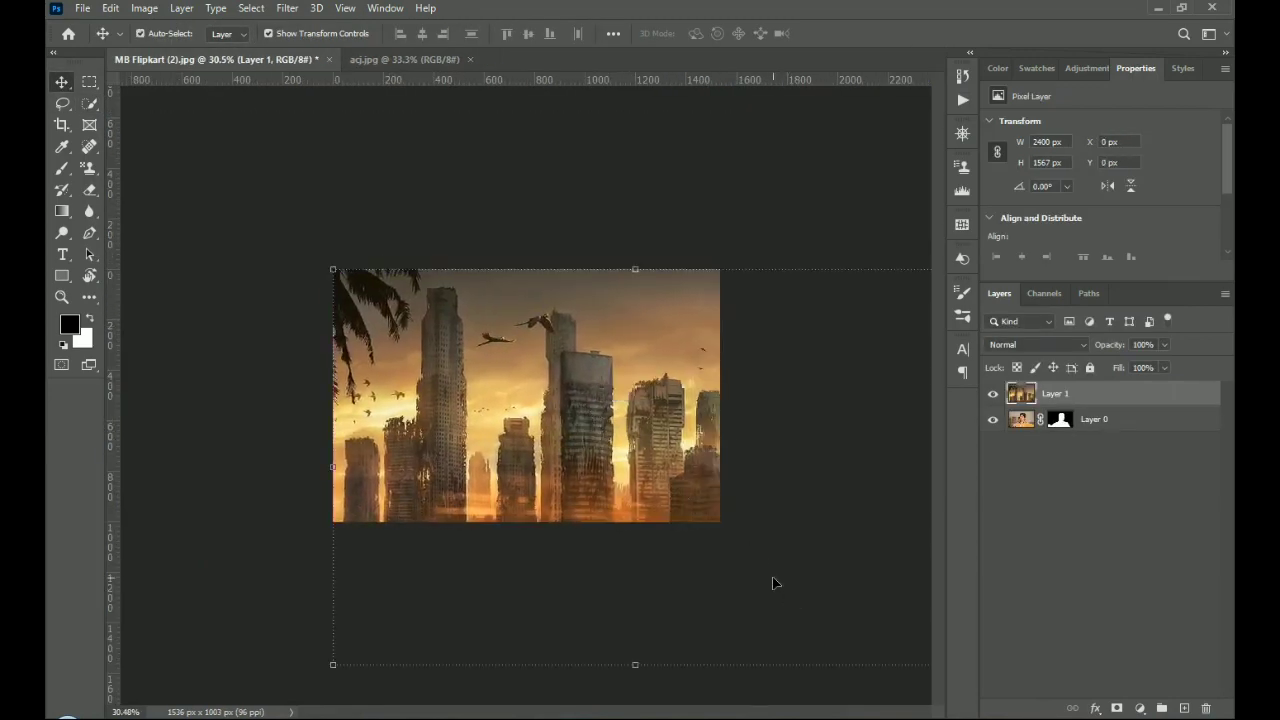
Scale the city layer down to fill the 1536 x 1003 px canvas and place it below the masked portrait layer.
{"action": "scroll", "coordinate": [773, 583], "scroll_direction": "down", "scroll_amount": 1}
{"action": "left_click_drag", "start_coordinate": [917, 653], "coordinate": [715, 516]}
{"action": "key", "text": "ctrl+0"}
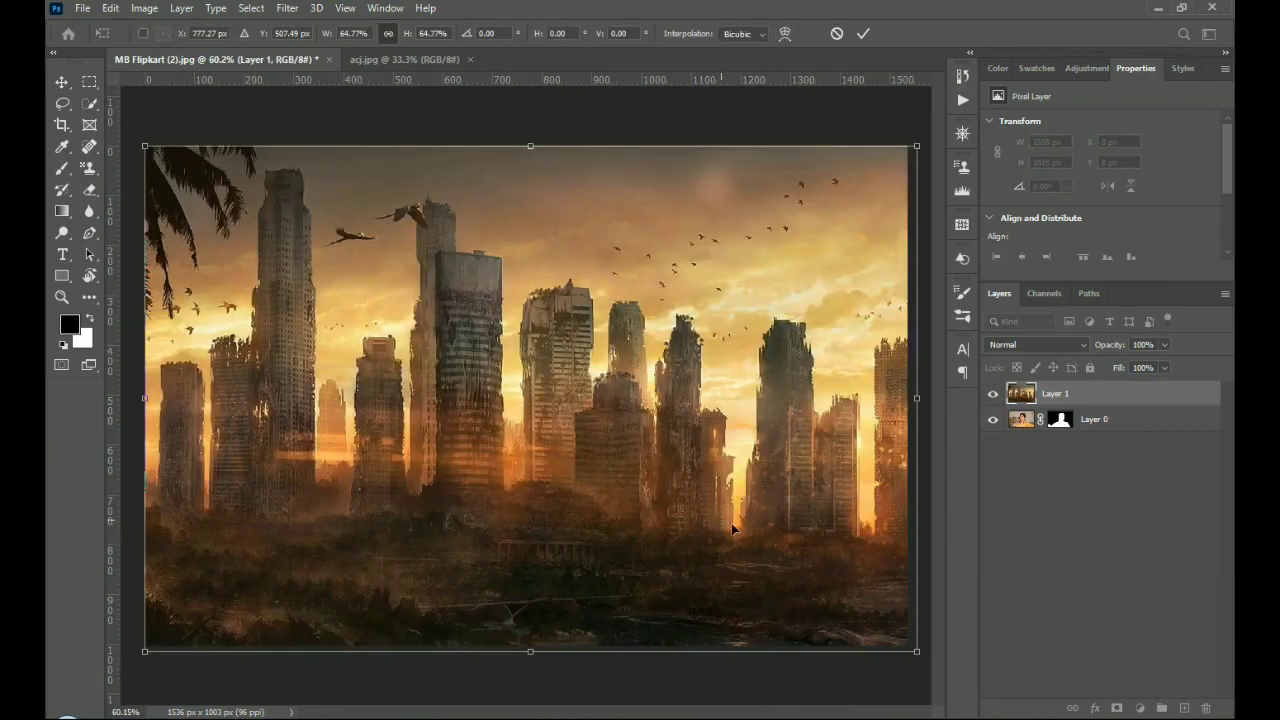
{"action": "left_click_drag", "start_coordinate": [916, 651], "coordinate": [911, 648]}
{"action": "key", "text": "Return"}
{"action": "key", "text": "ctrl+0"}
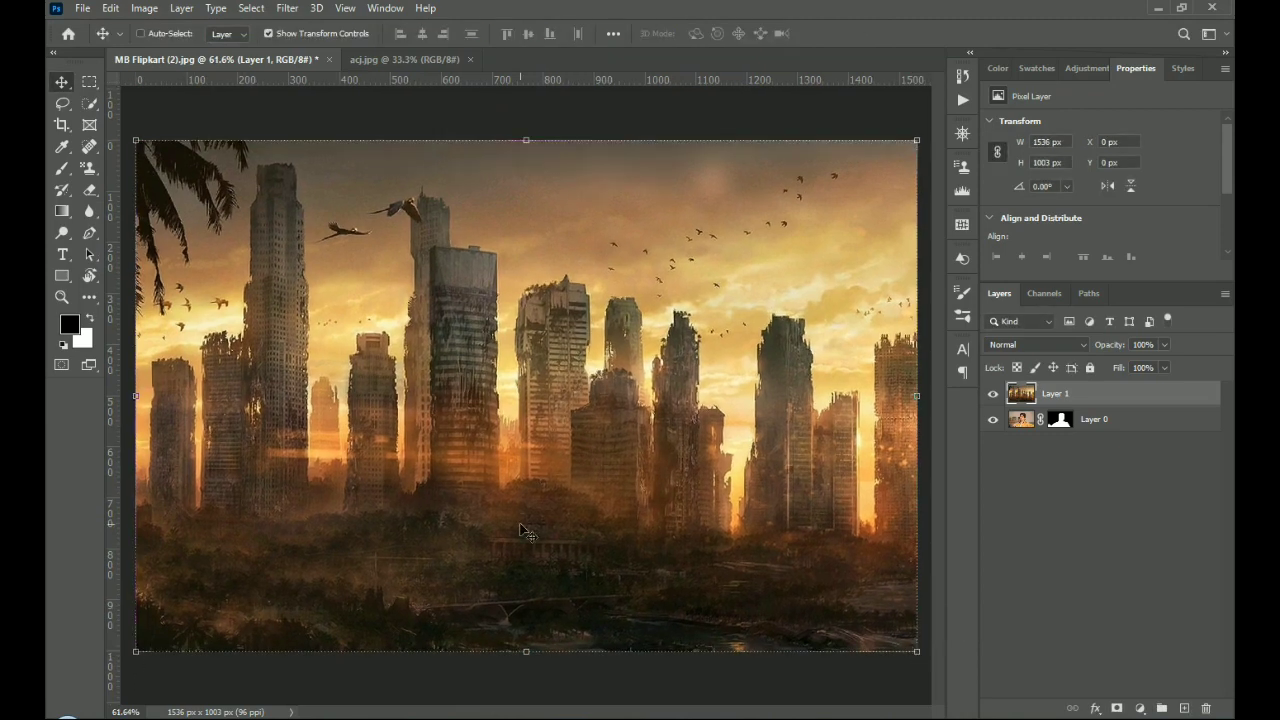
{"action": "left_click_drag", "start_coordinate": [1108, 414], "coordinate": [1120, 438]}
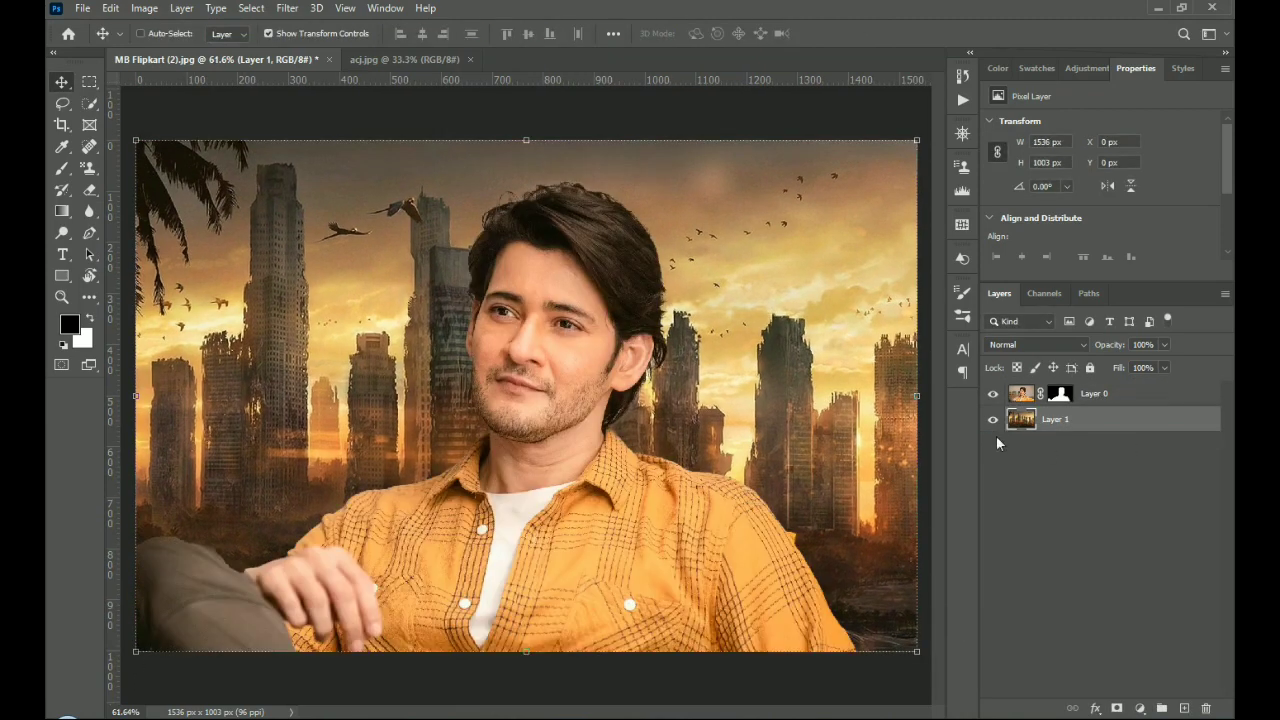
Add a new empty layer above the portrait layer and clip it to the portrait with a clipping mask.
{"action": "left_click", "coordinate": [1022, 396]}
{"action": "left_click", "coordinate": [1185, 708]}
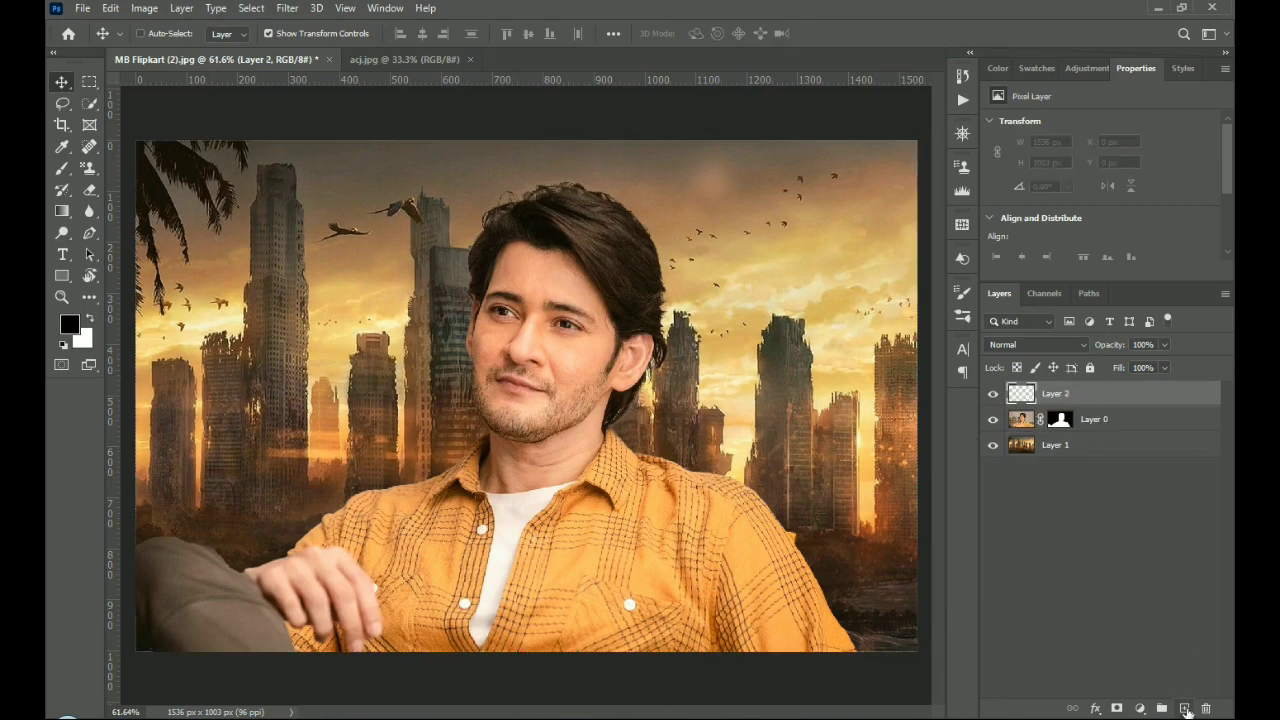
{"action": "right_click", "coordinate": [1117, 402]}
{"action": "left_click", "coordinate": [947, 336]}
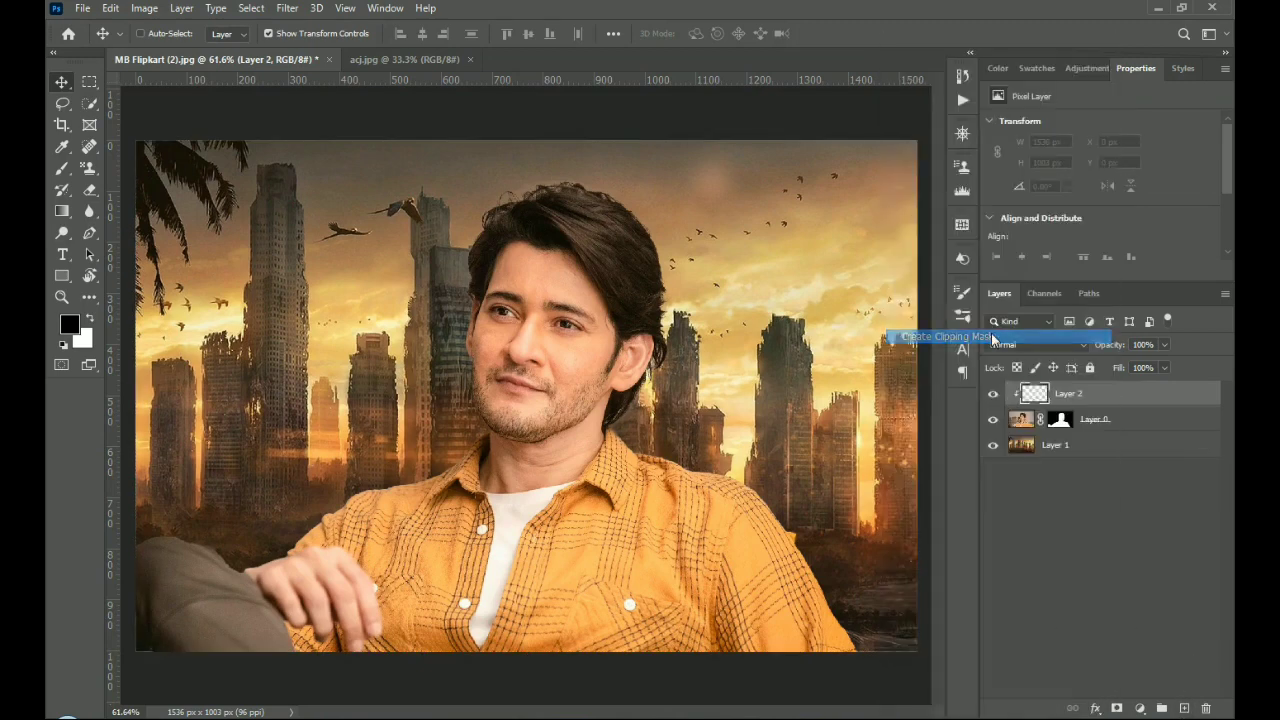
Sample a pale yellow from the sky and paint soft light with the Soft Round brush along the man's hair and shoulder edges.
{"action": "left_click", "coordinate": [62, 148]}
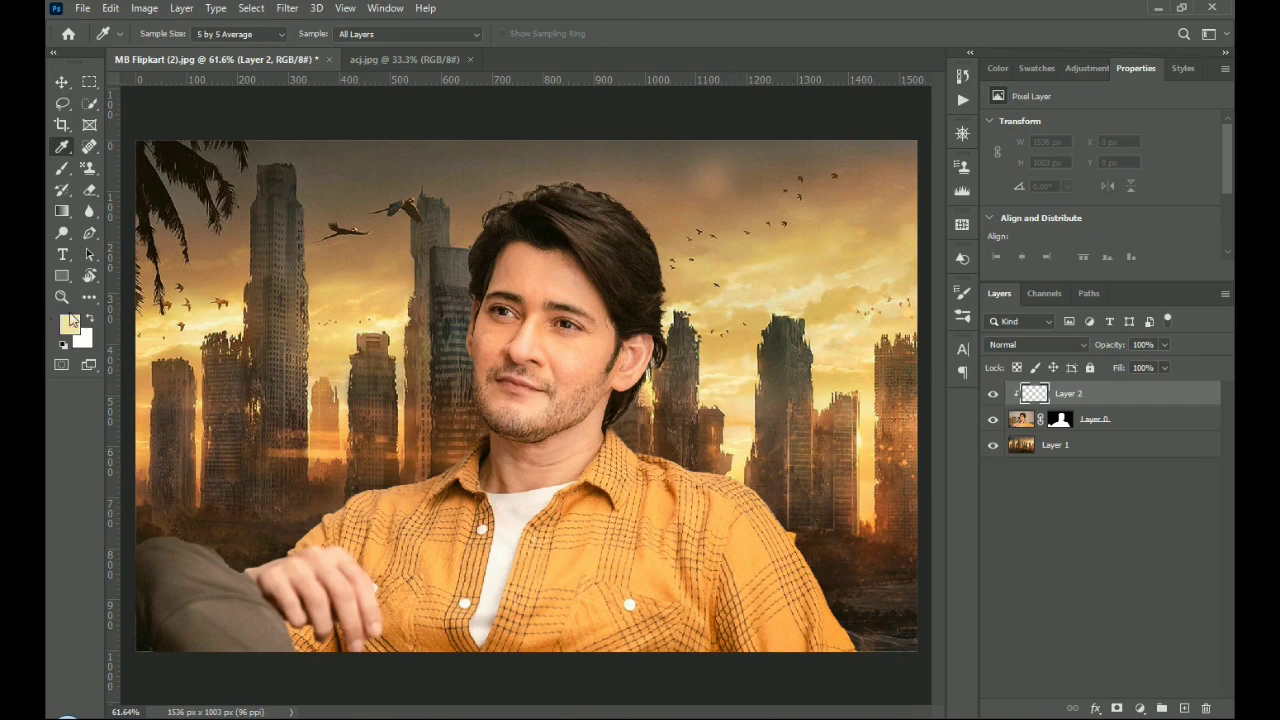
{"action": "left_click", "coordinate": [62, 168]}
{"action": "left_click", "coordinate": [165, 34]}
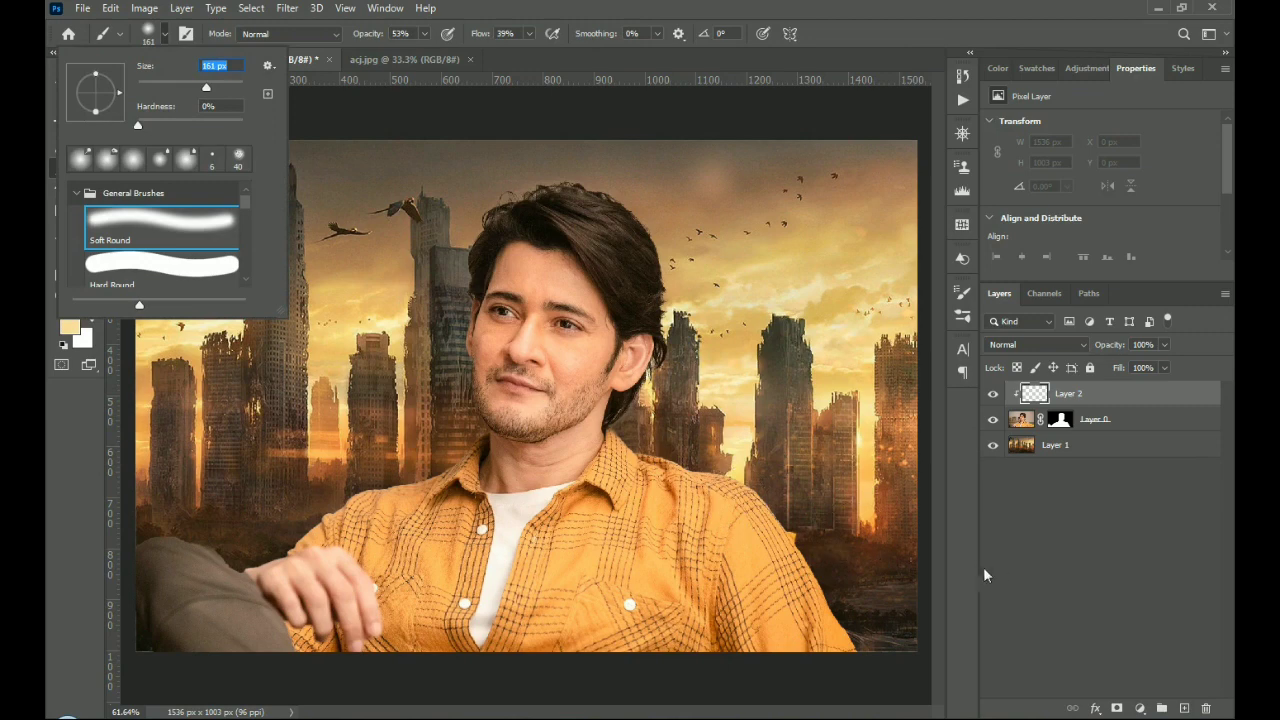
{"action": "left_click", "coordinate": [757, 486]}
{"action": "mouse_move", "coordinate": [687, 454]}
{"action": "left_mouse_down"}
{"action": "mouse_move", "coordinate": [638, 438]}
{"action": "mouse_move", "coordinate": [669, 384]}
{"action": "mouse_move", "coordinate": [639, 434]}
{"action": "mouse_move", "coordinate": [624, 423]}
{"action": "mouse_move", "coordinate": [669, 356]}
{"action": "mouse_move", "coordinate": [658, 217]}
{"action": "mouse_move", "coordinate": [636, 184]}
{"action": "mouse_move", "coordinate": [555, 155]}
{"action": "mouse_move", "coordinate": [649, 193]}
{"action": "mouse_move", "coordinate": [678, 236]}
{"action": "mouse_move", "coordinate": [689, 441]}
{"action": "left_mouse_up"}
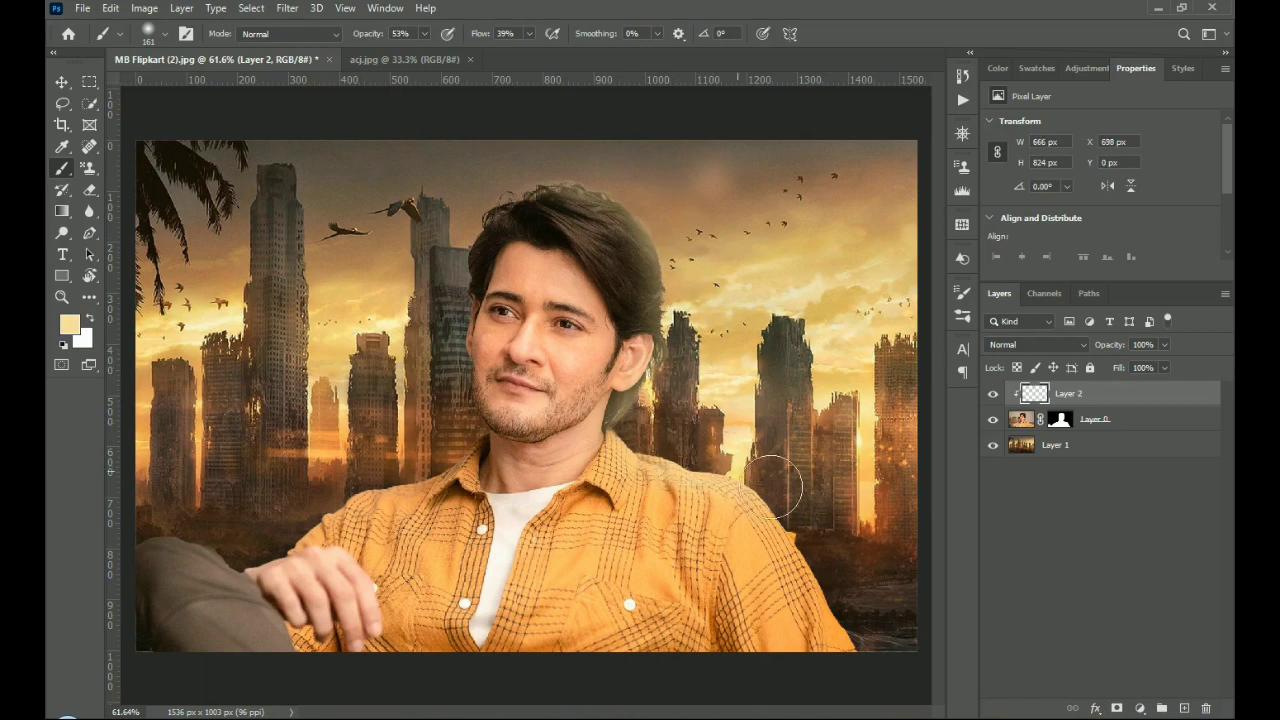
{"action": "mouse_move", "coordinate": [796, 520]}
{"action": "left_mouse_down"}
{"action": "mouse_move", "coordinate": [857, 663]}
{"action": "mouse_move", "coordinate": [700, 320]}
{"action": "left_mouse_up"}
{"action": "left_click_drag", "start_coordinate": [493, 172], "coordinate": [437, 198]}
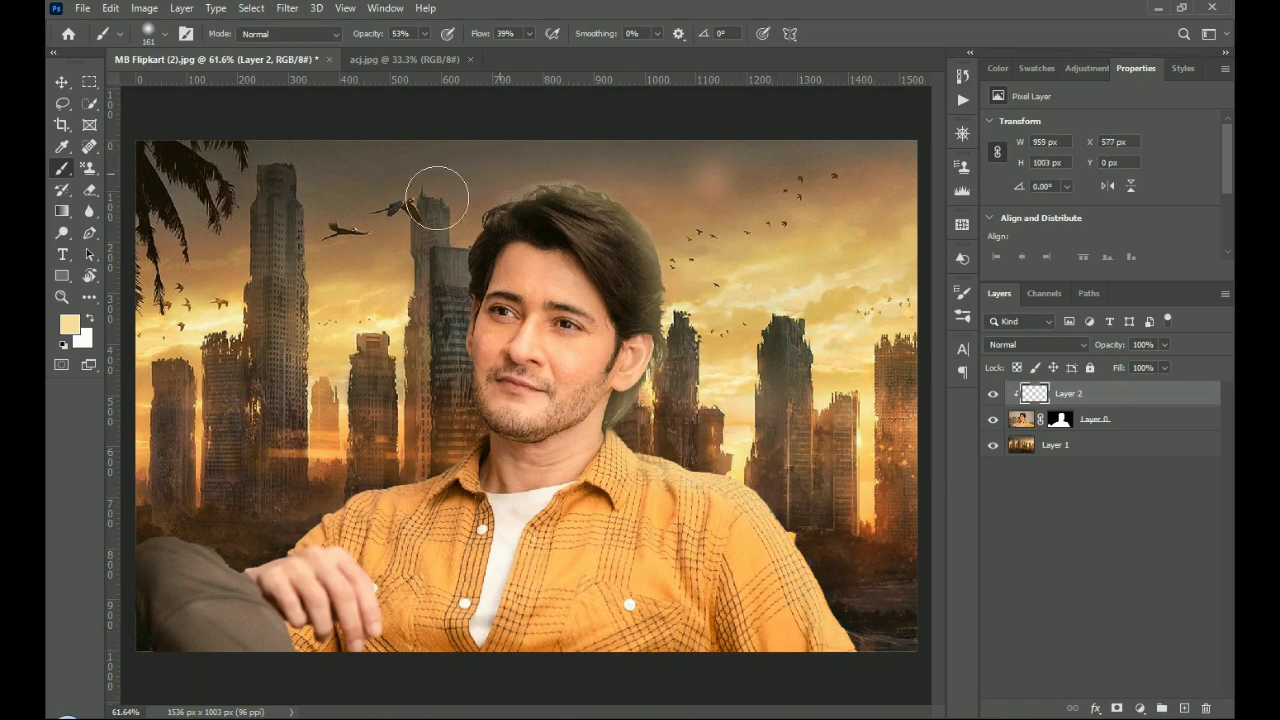
Sample the orange glow between the buildings and paint it over the man's knee and the edge of his nearby shoulder.
{"action": "left_click", "coordinate": [61, 148]}
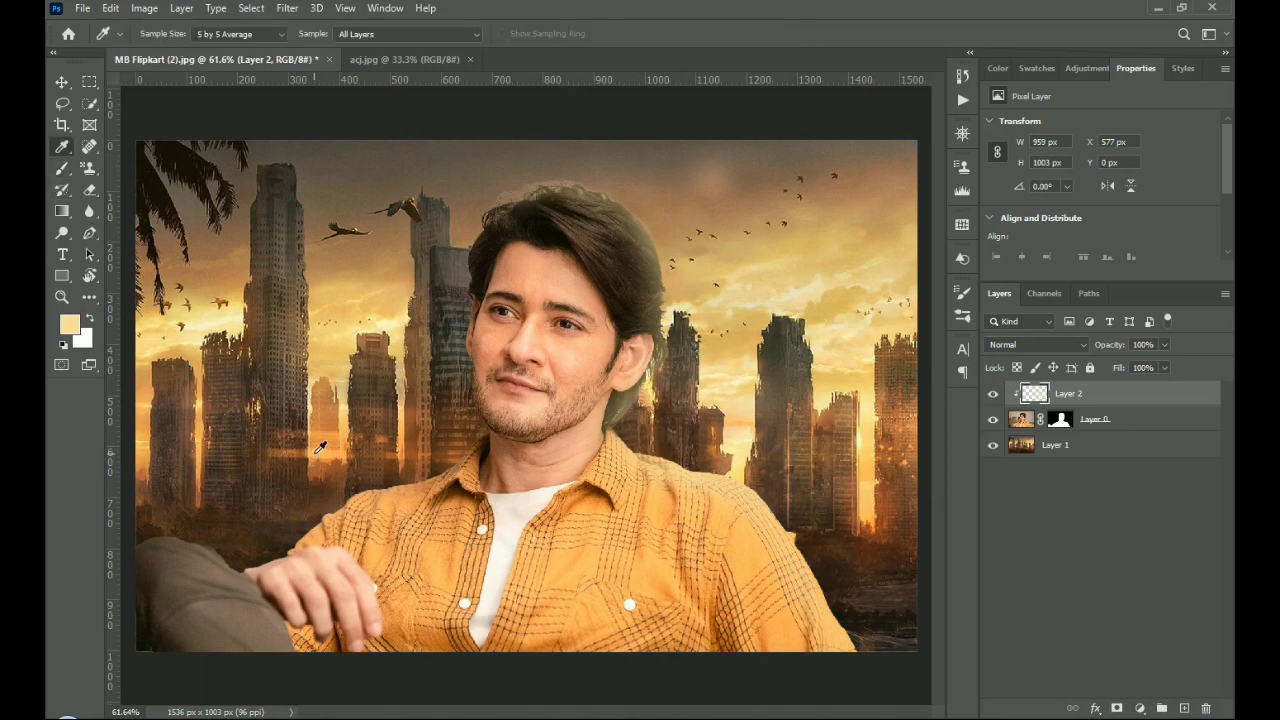
{"action": "left_click", "coordinate": [68, 171]}
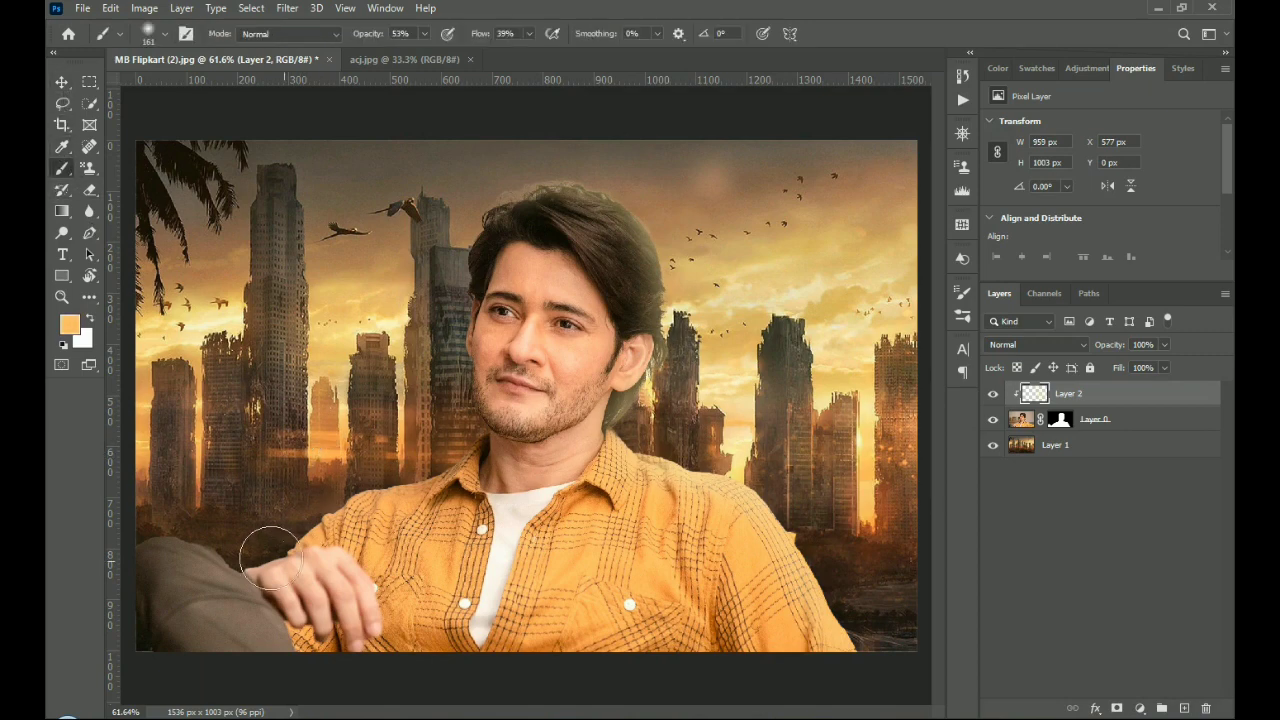
{"action": "mouse_move", "coordinate": [270, 557]}
{"action": "left_mouse_down"}
{"action": "mouse_move", "coordinate": [147, 550]}
{"action": "mouse_move", "coordinate": [243, 537]}
{"action": "left_mouse_up"}
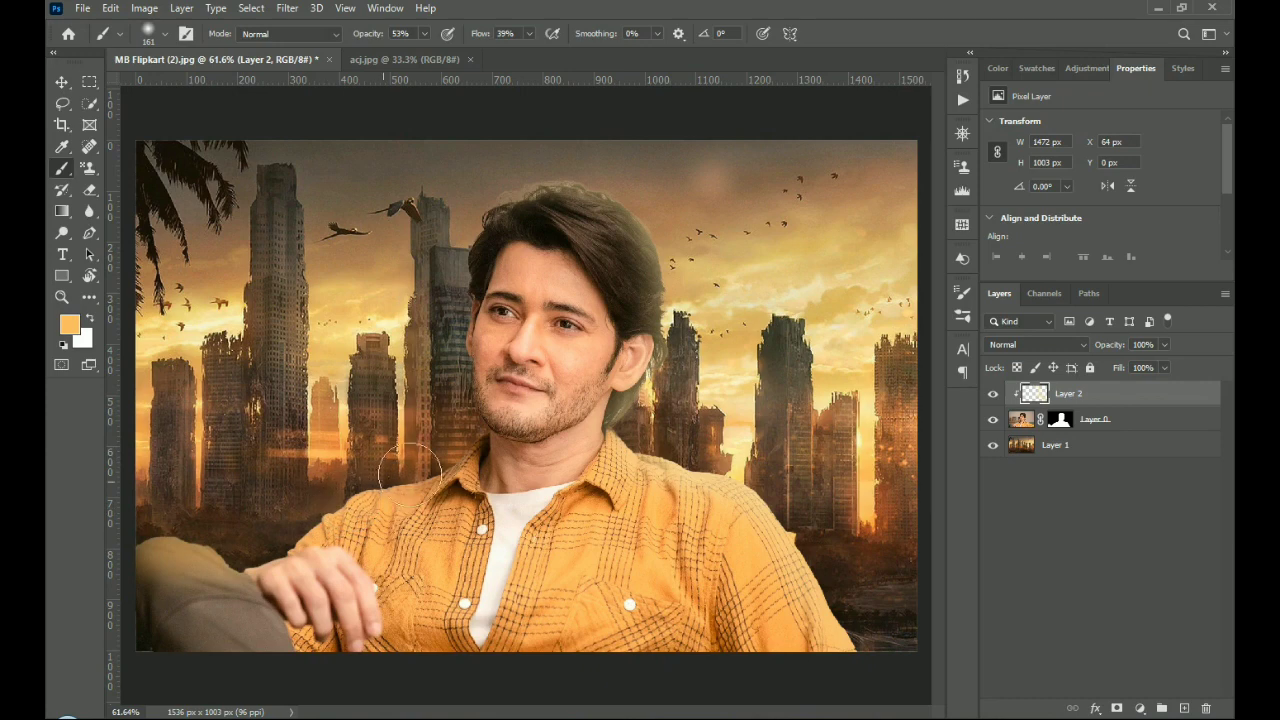
{"action": "mouse_move", "coordinate": [410, 465]}
{"action": "left_mouse_down"}
{"action": "mouse_move", "coordinate": [348, 488]}
{"action": "mouse_move", "coordinate": [470, 442]}
{"action": "mouse_move", "coordinate": [448, 346]}
{"action": "mouse_move", "coordinate": [452, 405]}
{"action": "mouse_move", "coordinate": [456, 279]}
{"action": "mouse_move", "coordinate": [452, 292]}
{"action": "mouse_move", "coordinate": [463, 218]}
{"action": "mouse_move", "coordinate": [508, 168]}
{"action": "mouse_move", "coordinate": [457, 201]}
{"action": "mouse_move", "coordinate": [467, 195]}
{"action": "mouse_move", "coordinate": [444, 228]}
{"action": "mouse_move", "coordinate": [432, 441]}
{"action": "mouse_move", "coordinate": [292, 509]}
{"action": "mouse_move", "coordinate": [217, 520]}
{"action": "mouse_move", "coordinate": [292, 553]}
{"action": "left_mouse_up"}
Compare the portrait with and without the painted light by toggling the visibility of Layer 2.
{"action": "left_click", "coordinate": [995, 398]}
{"action": "left_click", "coordinate": [995, 398]}
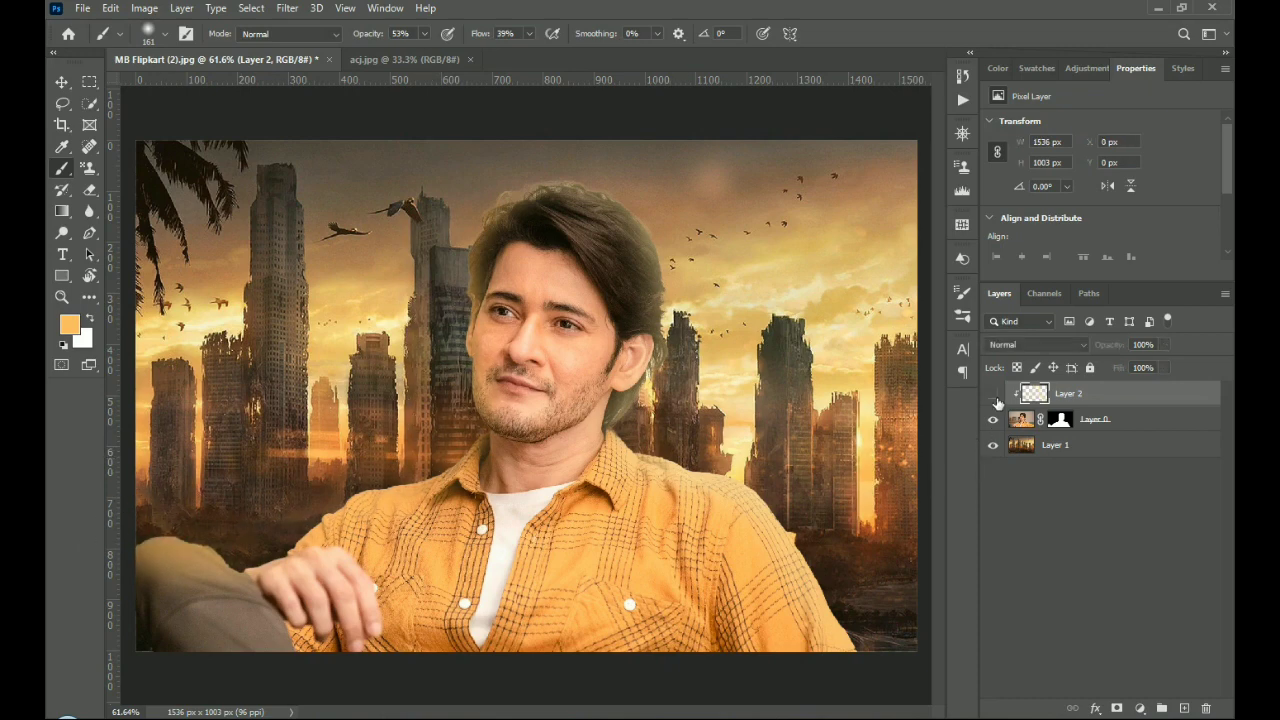
{"action": "left_click", "coordinate": [995, 398]}
{"action": "left_click", "coordinate": [995, 398]}
{"action": "left_click", "coordinate": [995, 398]}
{"action": "left_click", "coordinate": [995, 398]}
{"action": "left_click", "coordinate": [995, 398]}
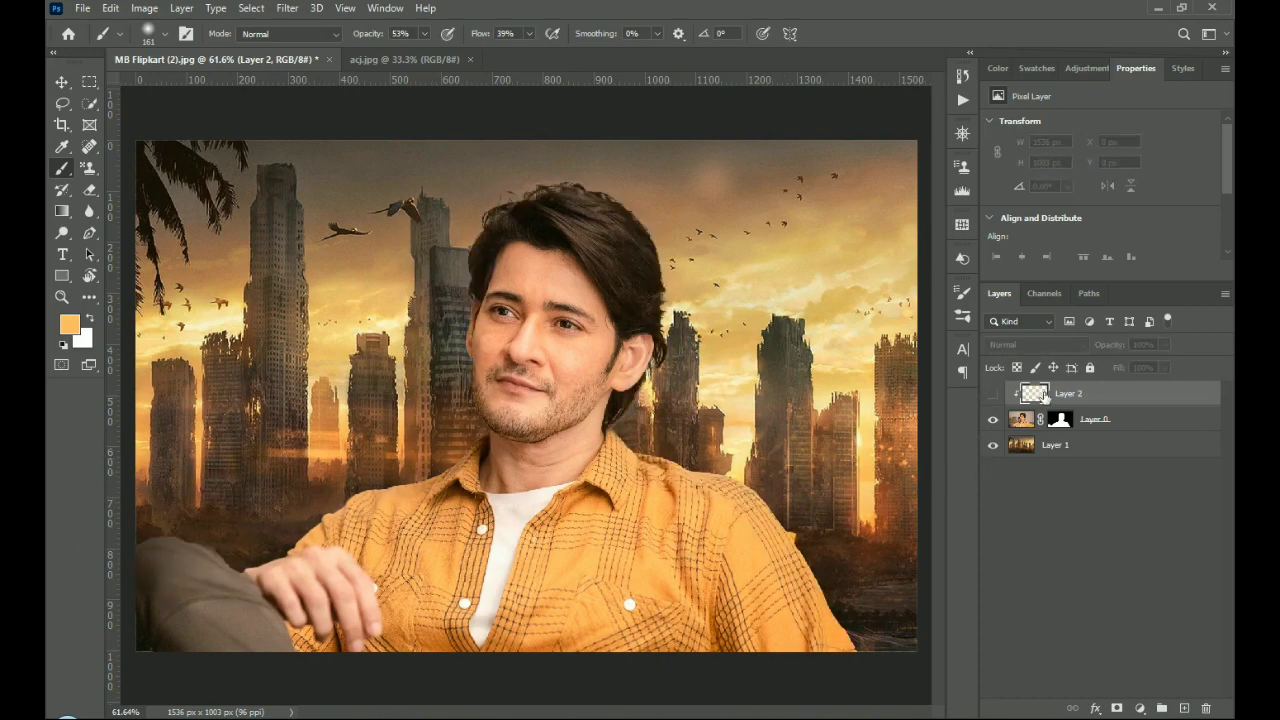
{"action": "left_click", "coordinate": [995, 398]}
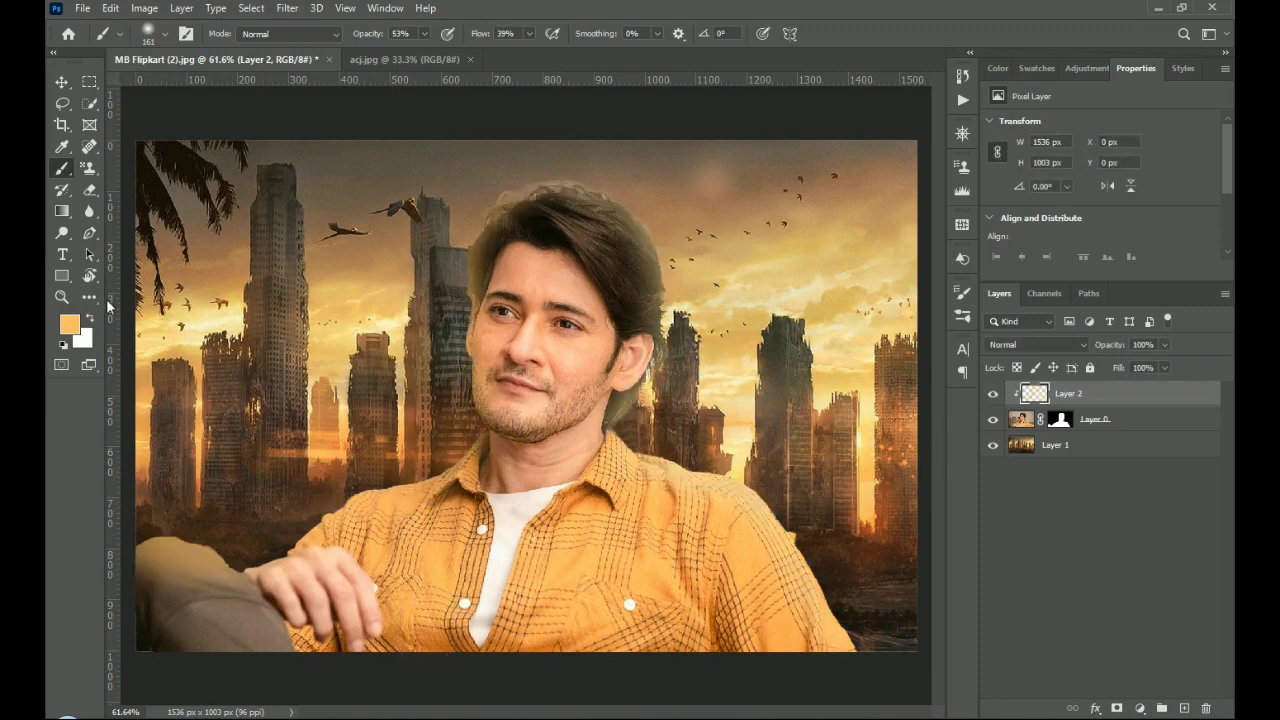
Sample a golden yellow from the sky beside the buildings and brush it over the shirt's shoulder and sleeve.
{"action": "key", "text": "i"}
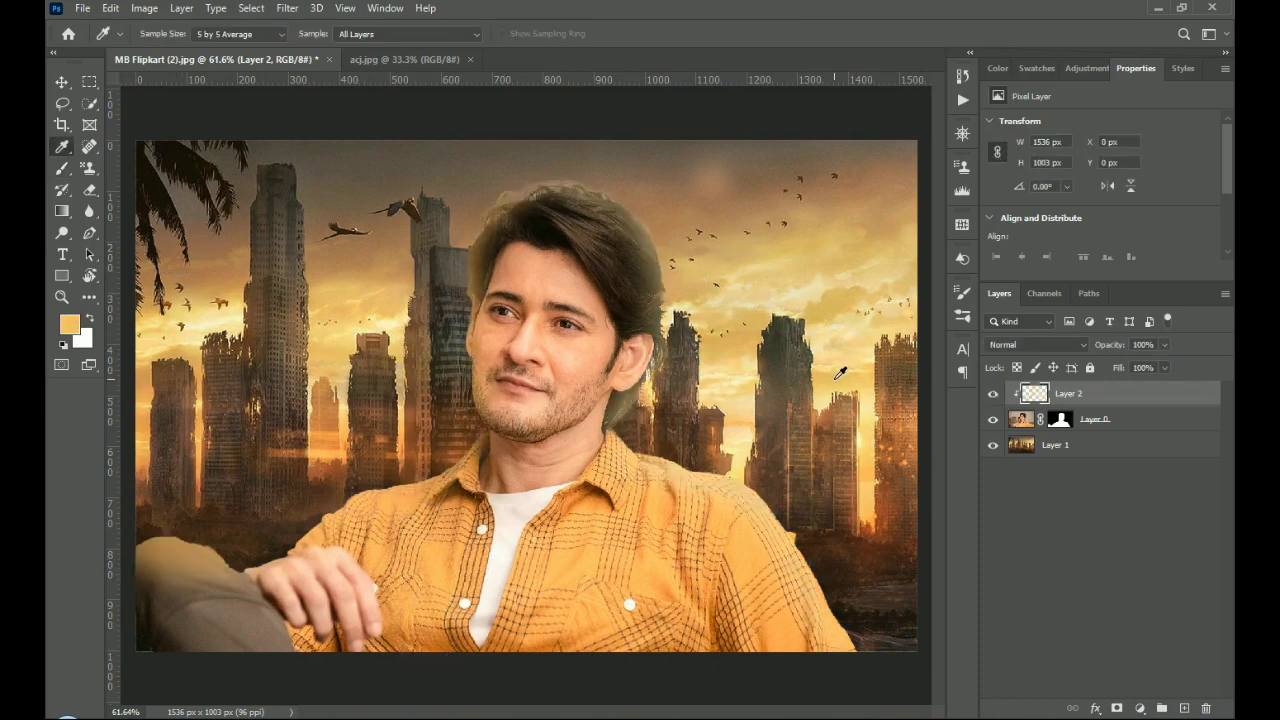
{"action": "key", "text": "b"}
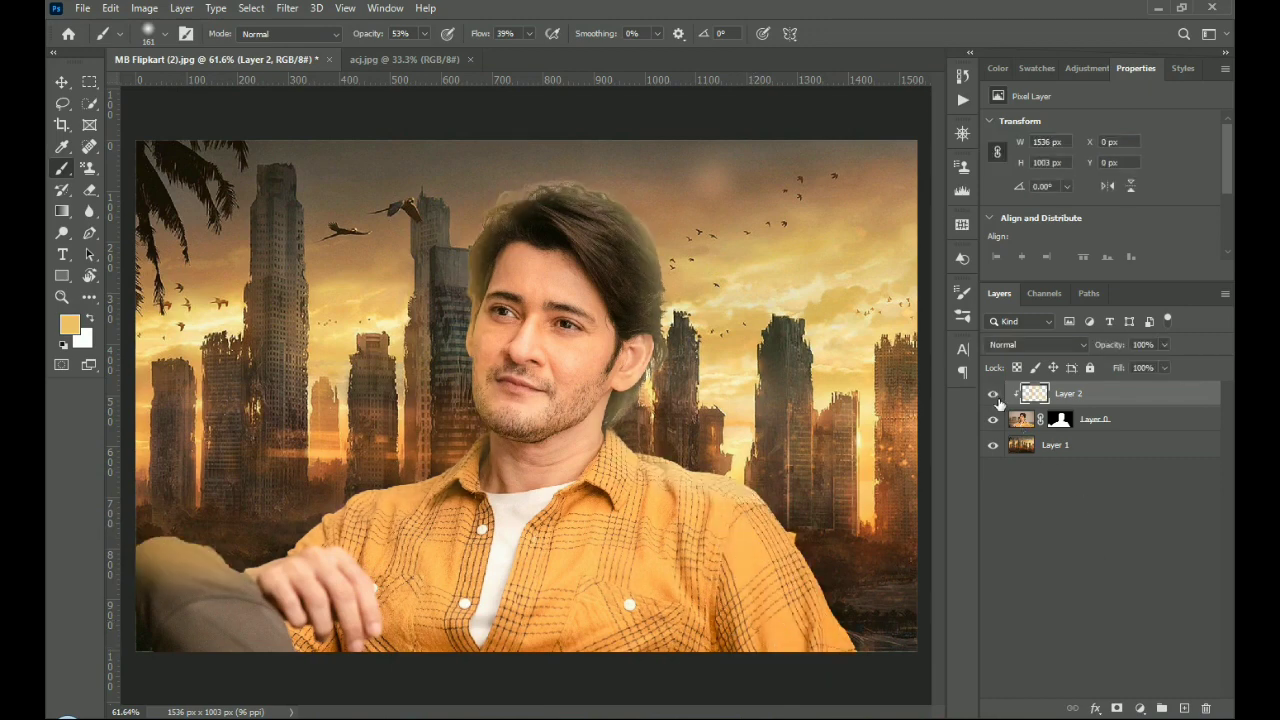
{"action": "left_click", "coordinate": [1134, 451]}
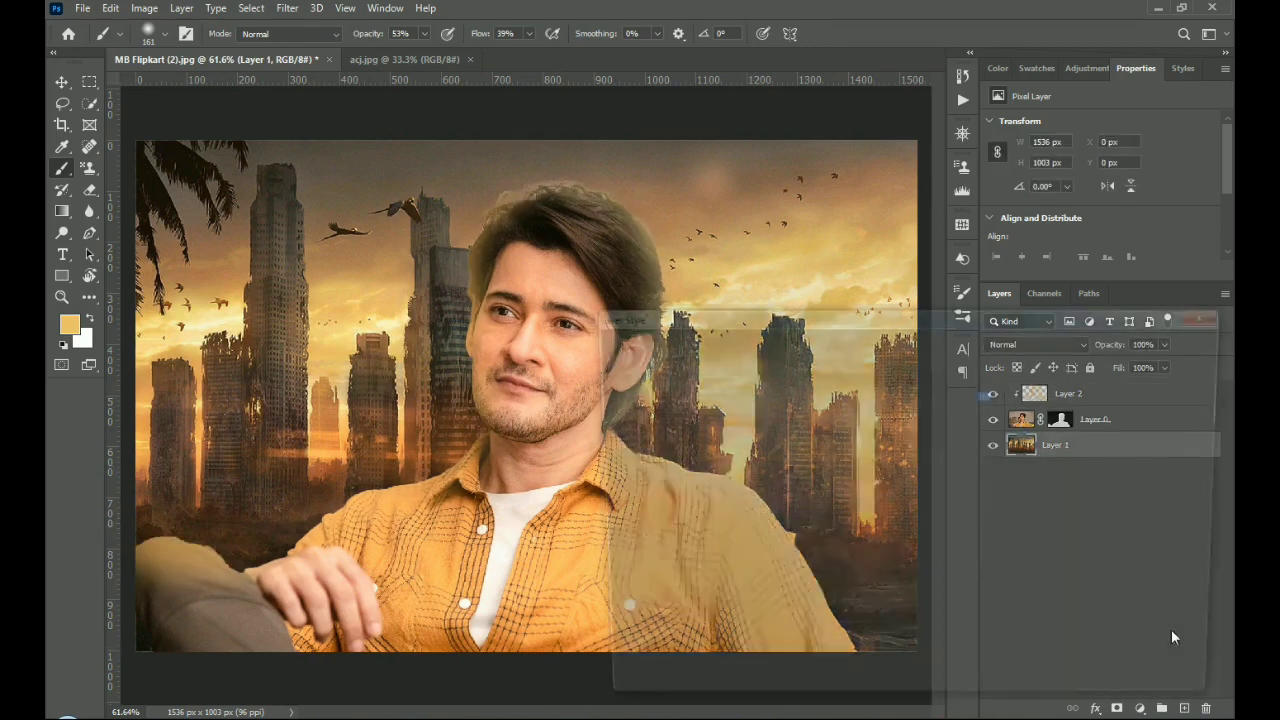
{"action": "left_click", "coordinate": [1182, 384]}
{"action": "left_click", "coordinate": [1191, 549]}
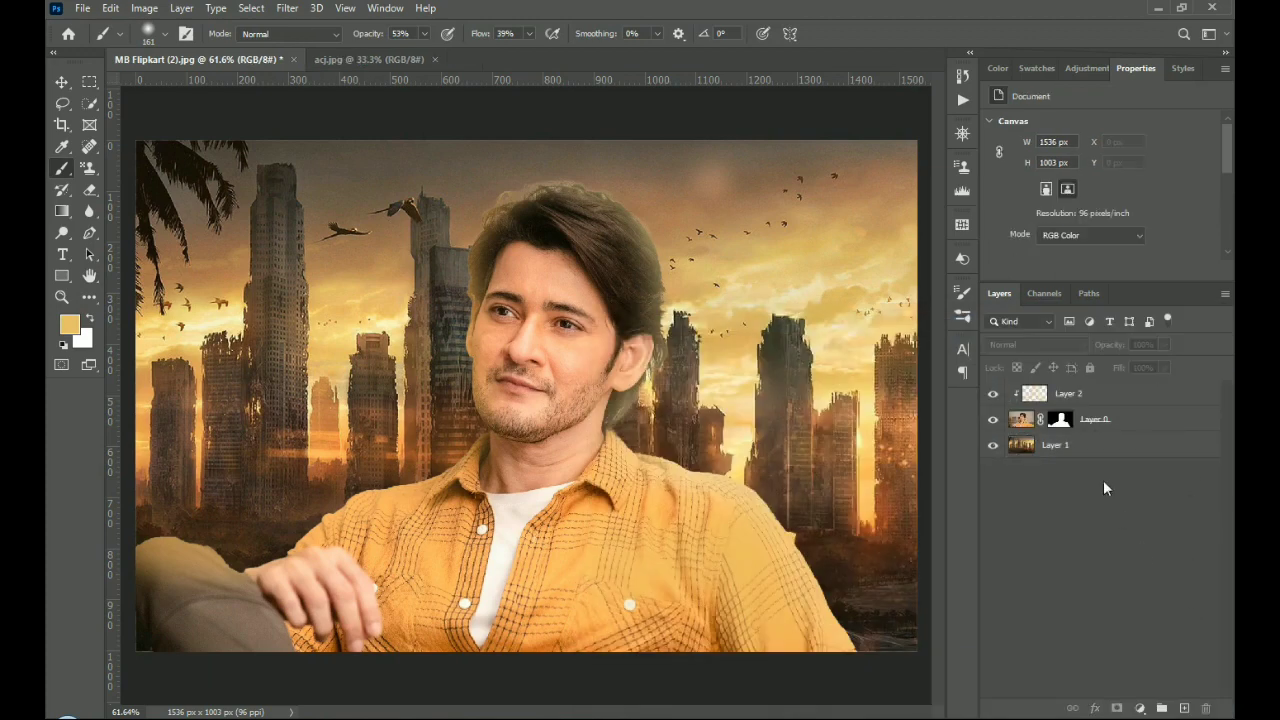
Place a duplicate of the city layer at the top of the layer stack and add a layer mask to it.
{"action": "left_click", "coordinate": [1083, 451]}
{"action": "left_click_drag", "start_coordinate": [1172, 459], "coordinate": [1184, 708]}
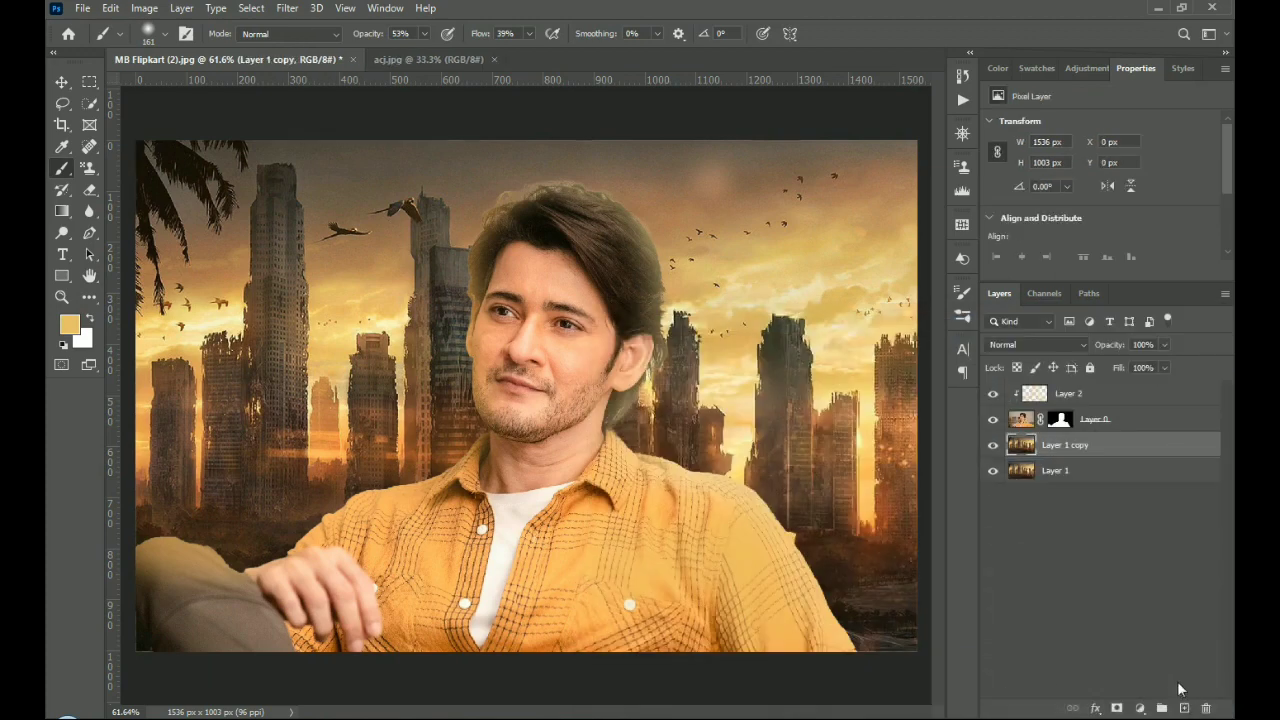
{"action": "left_click_drag", "start_coordinate": [1121, 447], "coordinate": [1078, 398]}
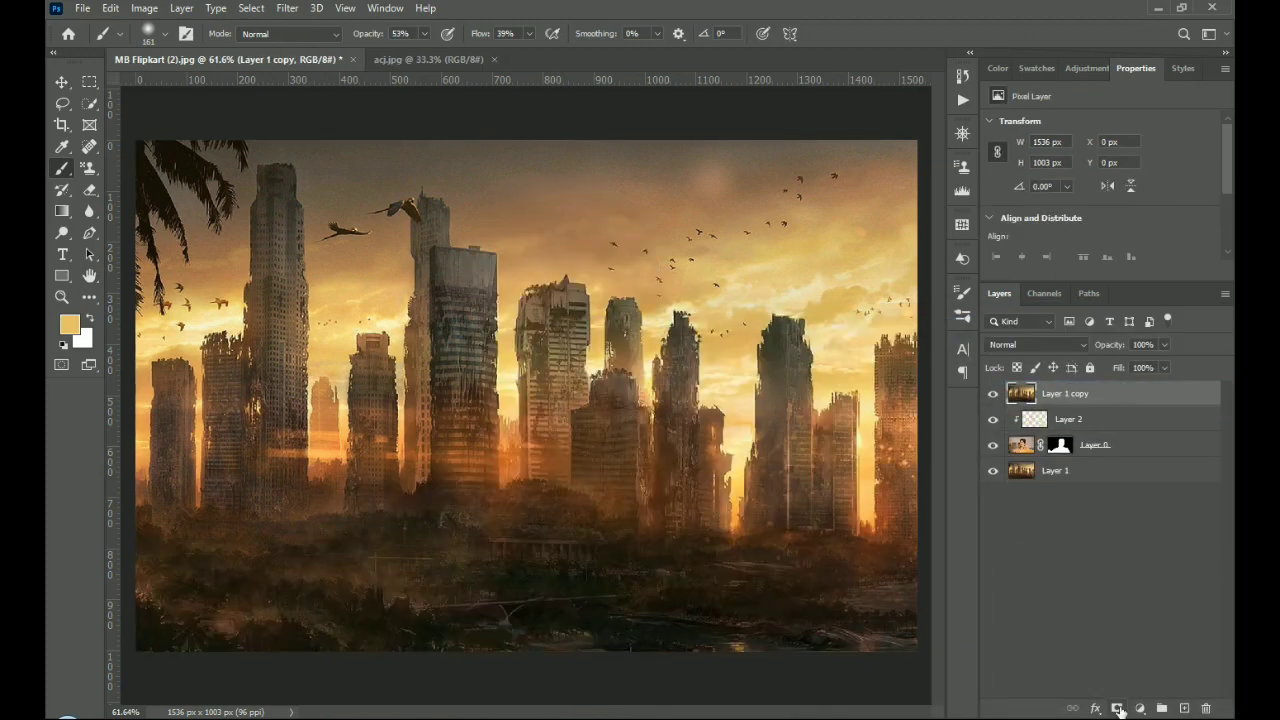
{"action": "left_click", "coordinate": [1117, 708]}
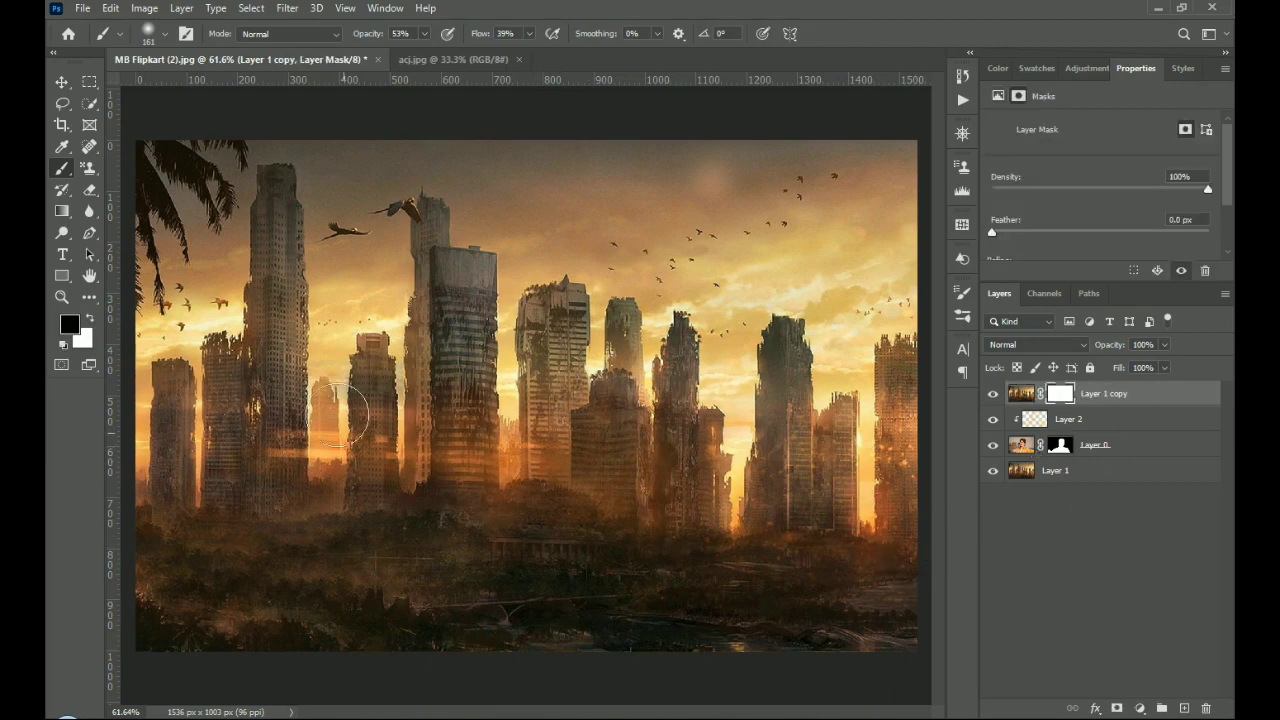
Enlarge the brush to 700 px and paint black on the copy's mask to reveal the man's face and torso.
{"action": "key", "text": "bracketright"}
{"action": "key", "text": "bracketright"}
{"action": "key", "text": "bracketright"}
{"action": "key", "text": "bracketright"}
{"action": "key", "text": "bracketright"}
{"action": "key", "text": "bracketright"}
{"action": "key", "text": "bracketright"}
{"action": "key", "text": "bracketright"}
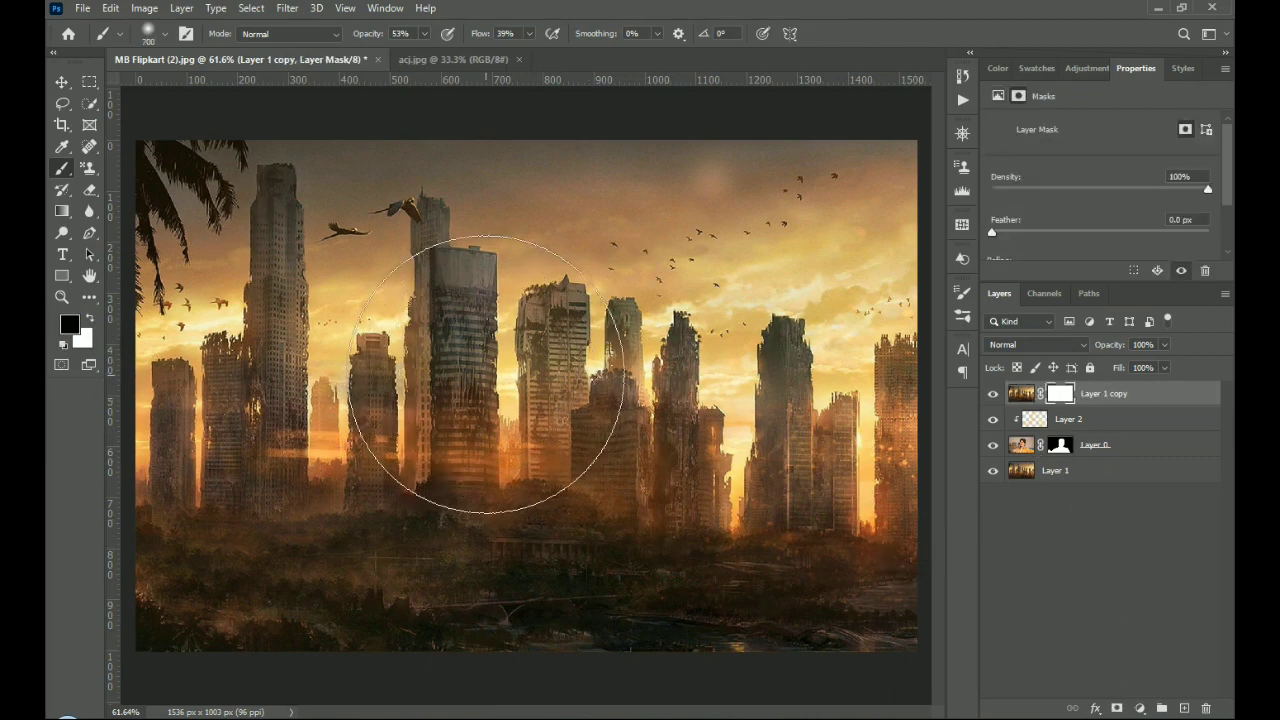
{"action": "mouse_move", "coordinate": [525, 366]}
{"action": "left_mouse_down"}
{"action": "mouse_move", "coordinate": [543, 330]}
{"action": "mouse_move", "coordinate": [596, 358]}
{"action": "mouse_move", "coordinate": [497, 306]}
{"action": "mouse_move", "coordinate": [476, 382]}
{"action": "mouse_move", "coordinate": [661, 549]}
{"action": "mouse_move", "coordinate": [752, 597]}
{"action": "mouse_move", "coordinate": [628, 606]}
{"action": "mouse_move", "coordinate": [713, 596]}
{"action": "mouse_move", "coordinate": [601, 435]}
{"action": "mouse_move", "coordinate": [541, 272]}
{"action": "mouse_move", "coordinate": [481, 264]}
{"action": "mouse_move", "coordinate": [496, 408]}
{"action": "mouse_move", "coordinate": [538, 536]}
{"action": "mouse_move", "coordinate": [582, 601]}
{"action": "mouse_move", "coordinate": [532, 230]}
{"action": "mouse_move", "coordinate": [589, 333]}
{"action": "mouse_move", "coordinate": [477, 393]}
{"action": "mouse_move", "coordinate": [380, 475]}
{"action": "mouse_move", "coordinate": [379, 531]}
{"action": "mouse_move", "coordinate": [337, 543]}
{"action": "mouse_move", "coordinate": [391, 568]}
{"action": "mouse_move", "coordinate": [350, 527]}
{"action": "mouse_move", "coordinate": [389, 577]}
{"action": "mouse_move", "coordinate": [474, 598]}
{"action": "mouse_move", "coordinate": [546, 602]}
{"action": "mouse_move", "coordinate": [565, 566]}
{"action": "left_mouse_up"}
Undo the last mask strokes and repaint the mask over the shirt, leaving the knee blended into the dark foreground.
{"action": "key", "text": "ctrl+z"}
{"action": "key", "text": "ctrl+z"}
{"action": "key", "text": "ctrl+z"}
{"action": "key", "text": "ctrl+z"}
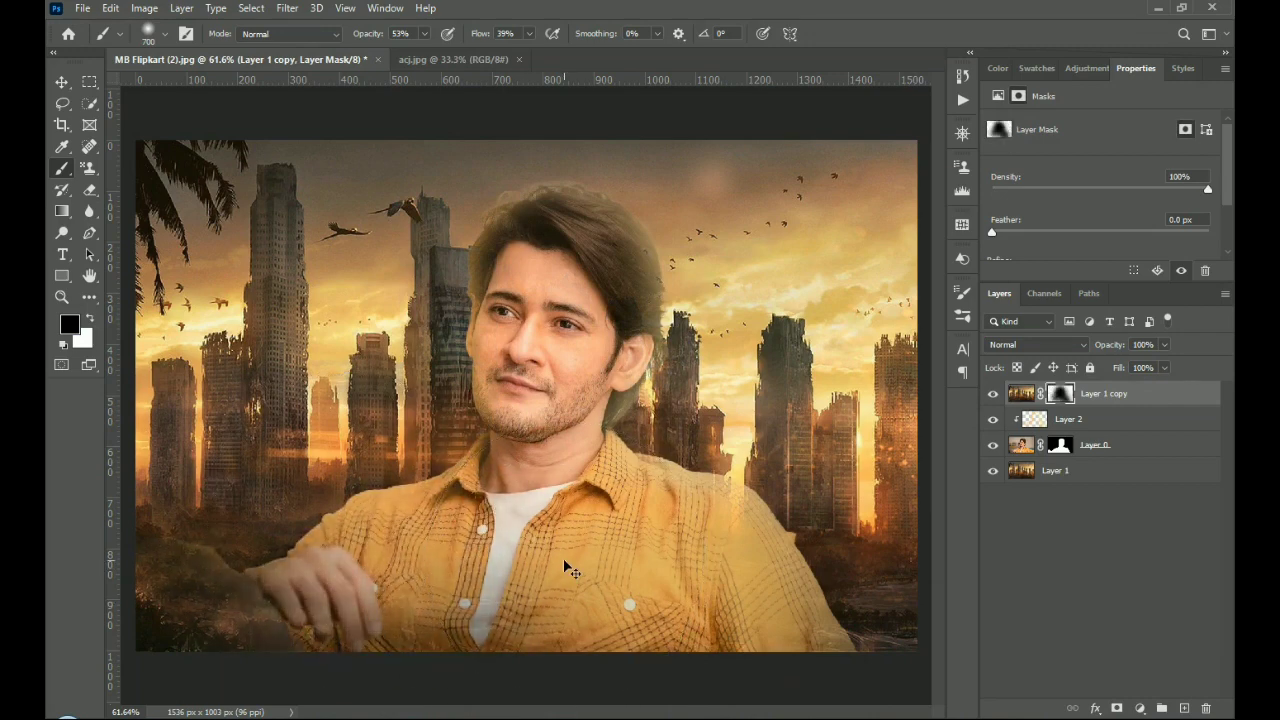
{"action": "key", "text": "ctrl+z"}
{"action": "mouse_move", "coordinate": [557, 608]}
{"action": "left_mouse_down"}
{"action": "mouse_move", "coordinate": [412, 583]}
{"action": "mouse_move", "coordinate": [469, 482]}
{"action": "left_mouse_up"}
Compare the composite with and without the masked city copy by toggling the visibility of Layer 1 copy.
{"action": "left_click", "coordinate": [993, 394]}
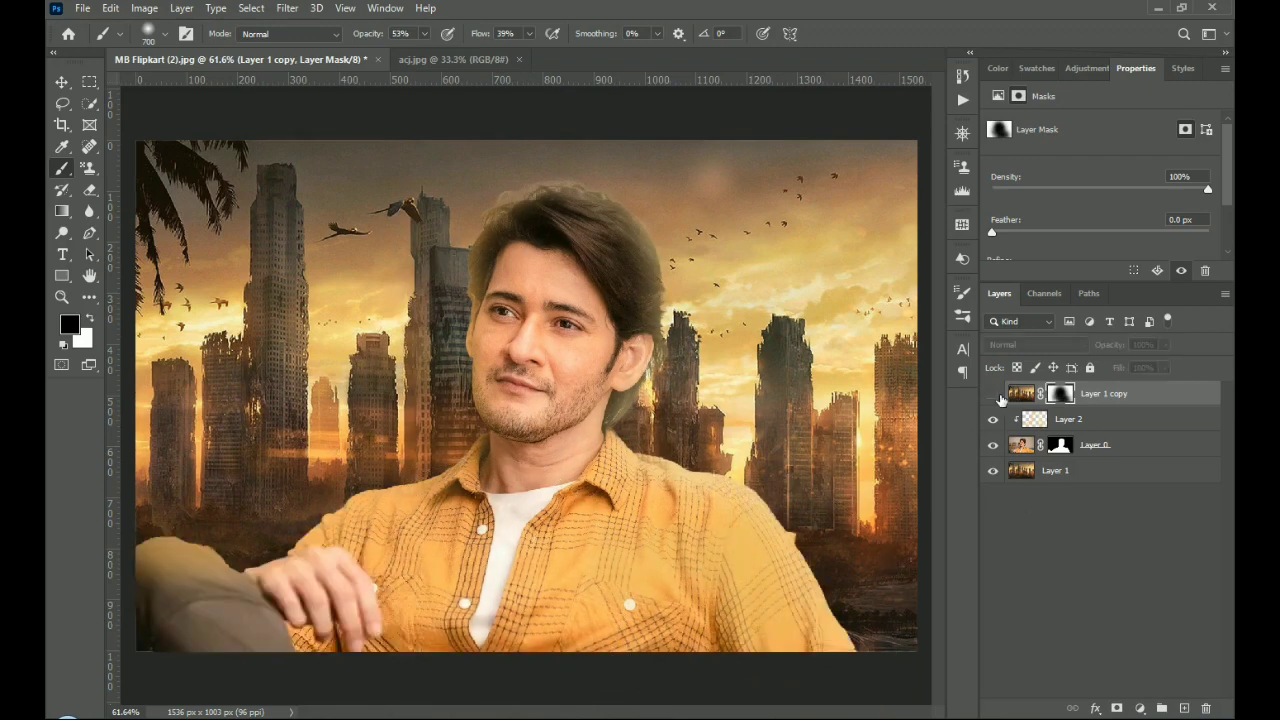
{"action": "left_click", "coordinate": [993, 394]}
{"action": "left_click", "coordinate": [995, 396]}
{"action": "left_click", "coordinate": [995, 396]}
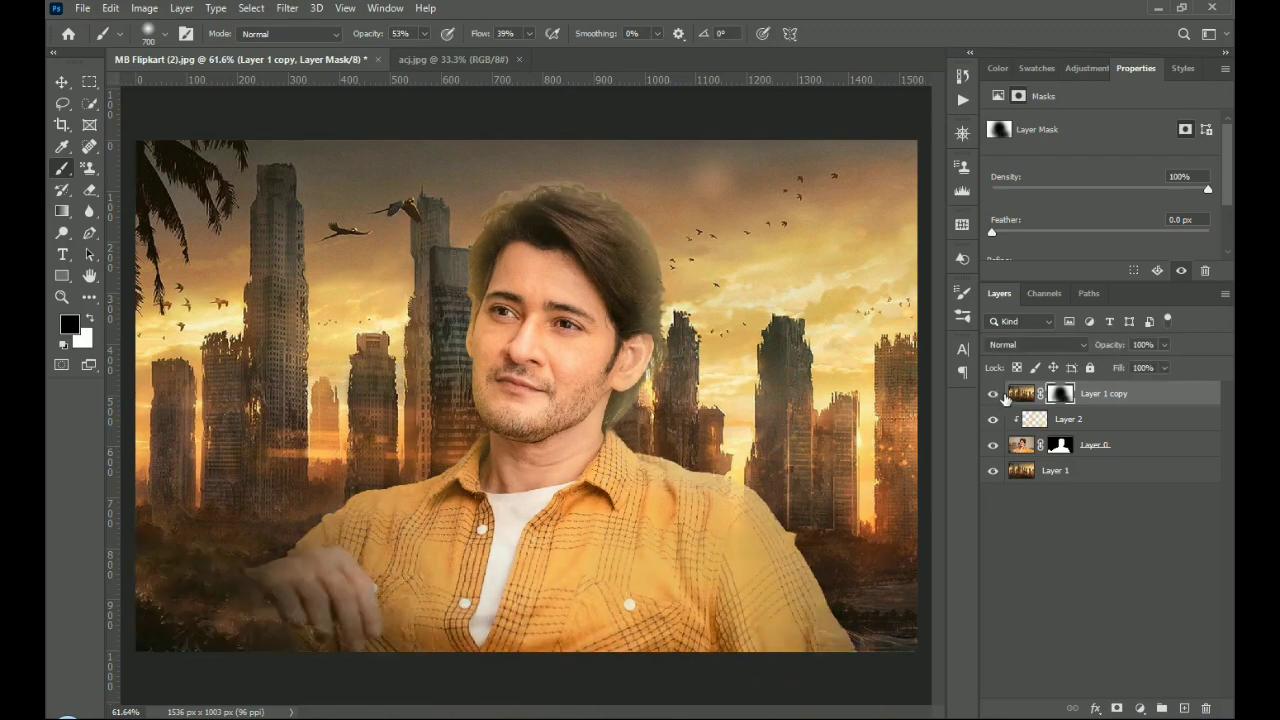
{"action": "left_click", "coordinate": [995, 396]}
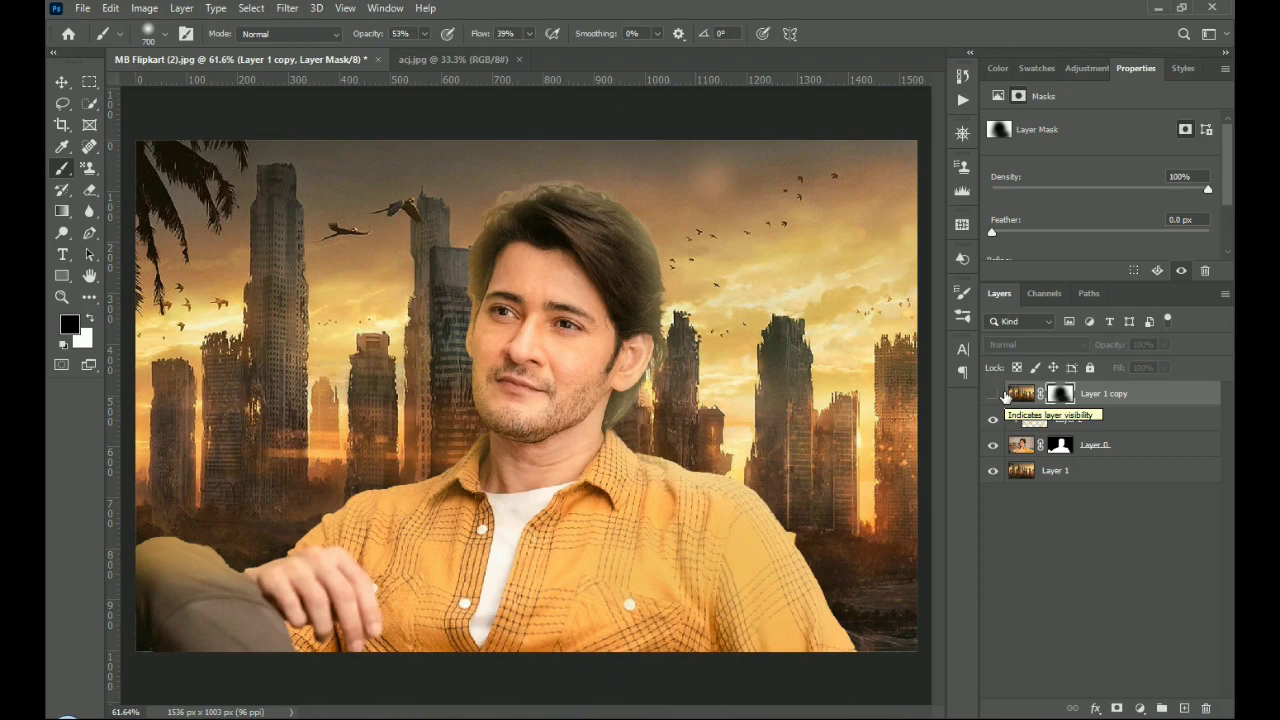
{"action": "left_click", "coordinate": [995, 396]}
{"action": "left_click", "coordinate": [995, 396]}
{"action": "left_click", "coordinate": [995, 396]}
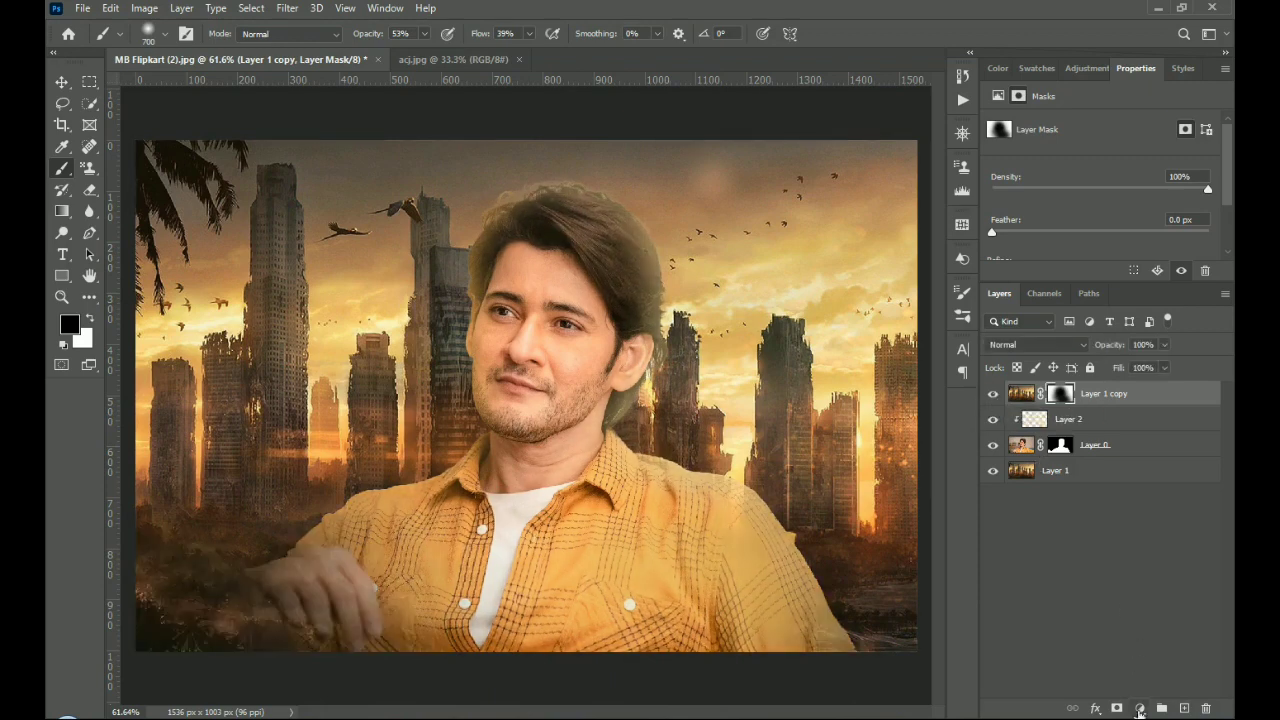
Add a Levels adjustment layer above the masked city copy with shadow input 19 and midtones 0.75, checking its before and after.
{"action": "left_click", "coordinate": [1139, 708]}
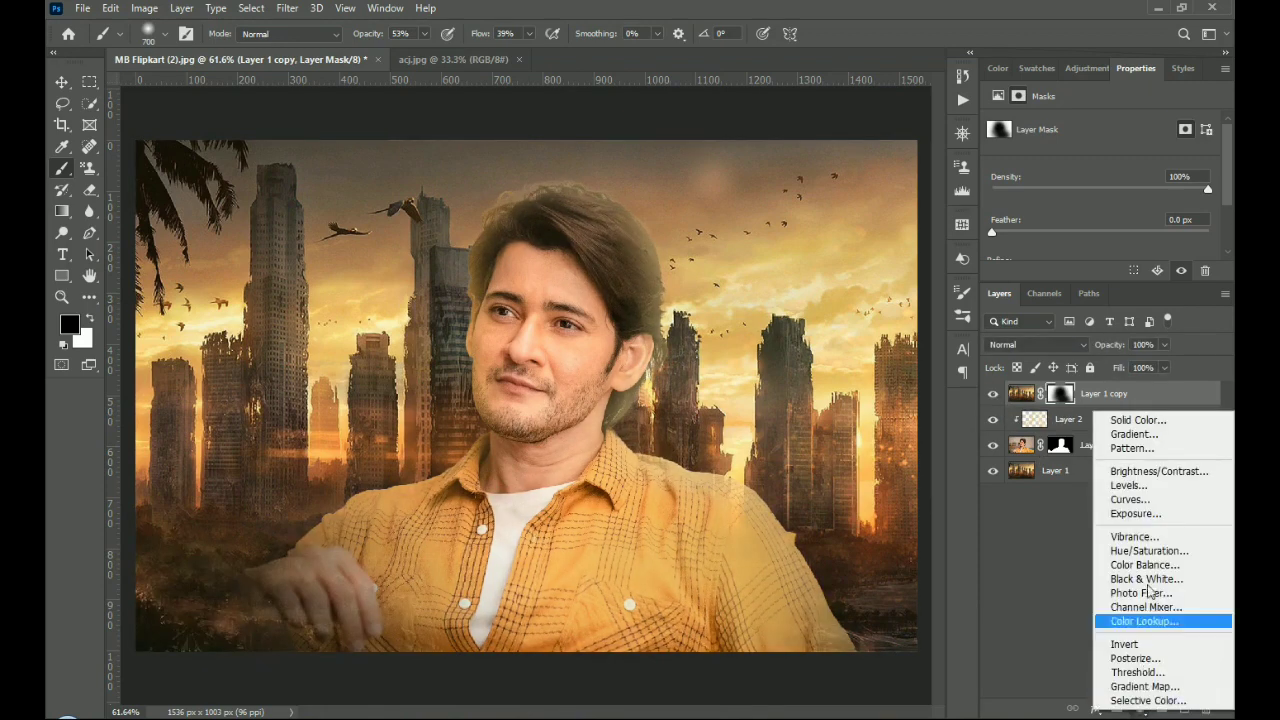
{"action": "left_click", "coordinate": [1127, 485]}
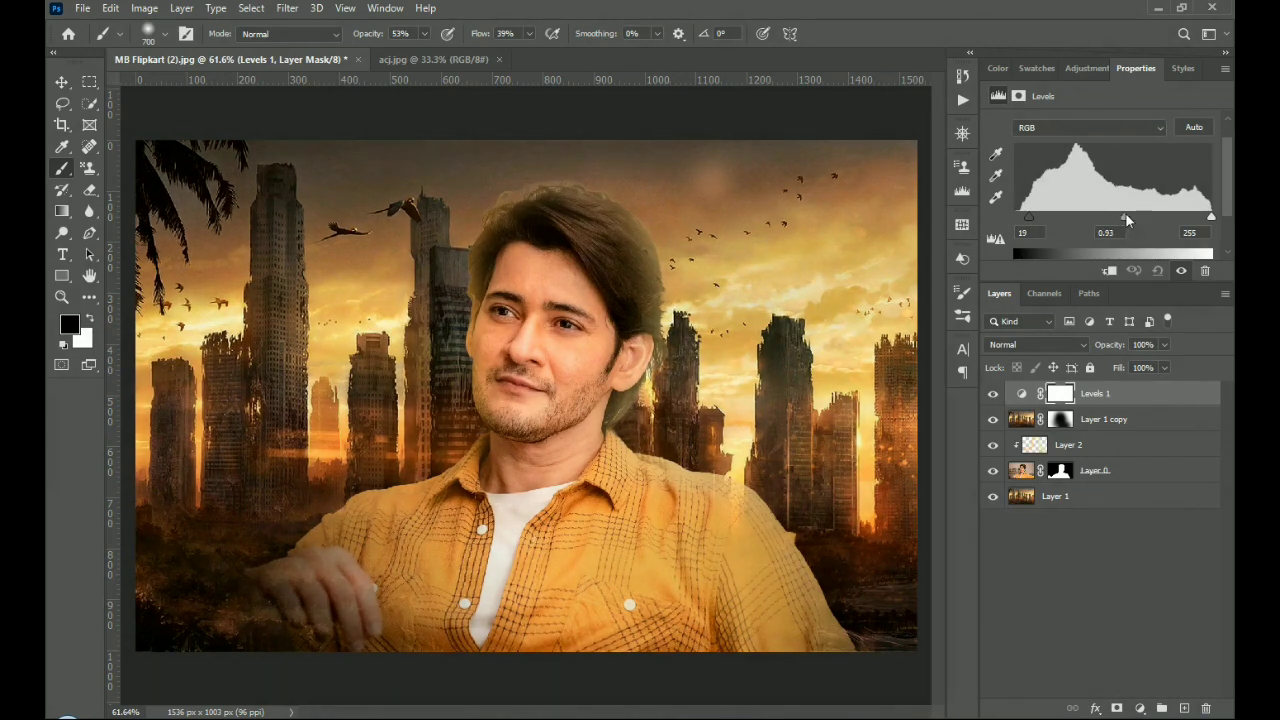
{"action": "left_click_drag", "start_coordinate": [1131, 212], "coordinate": [1134, 214]}
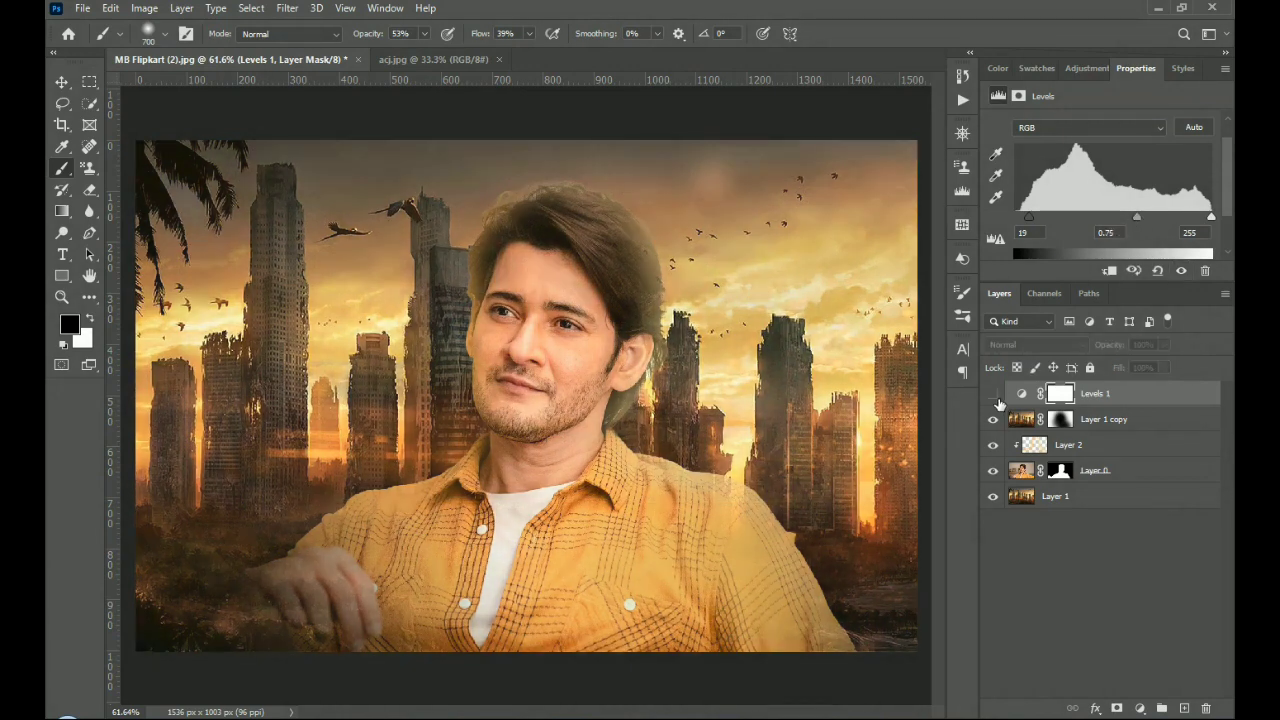
{"action": "left_click", "coordinate": [993, 394]}
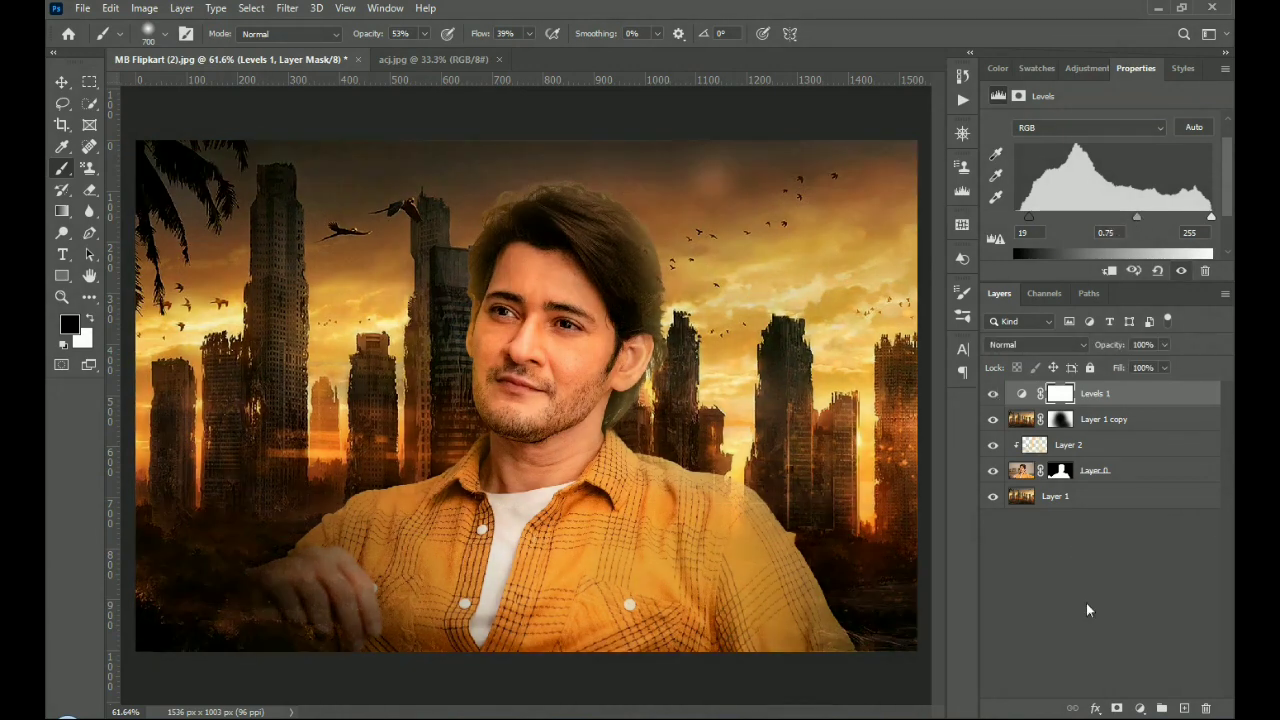
Add a Color Lookup adjustment layer on top with the TensionGreen.3DL LUT and check its effect.
{"action": "left_click", "coordinate": [1135, 707]}
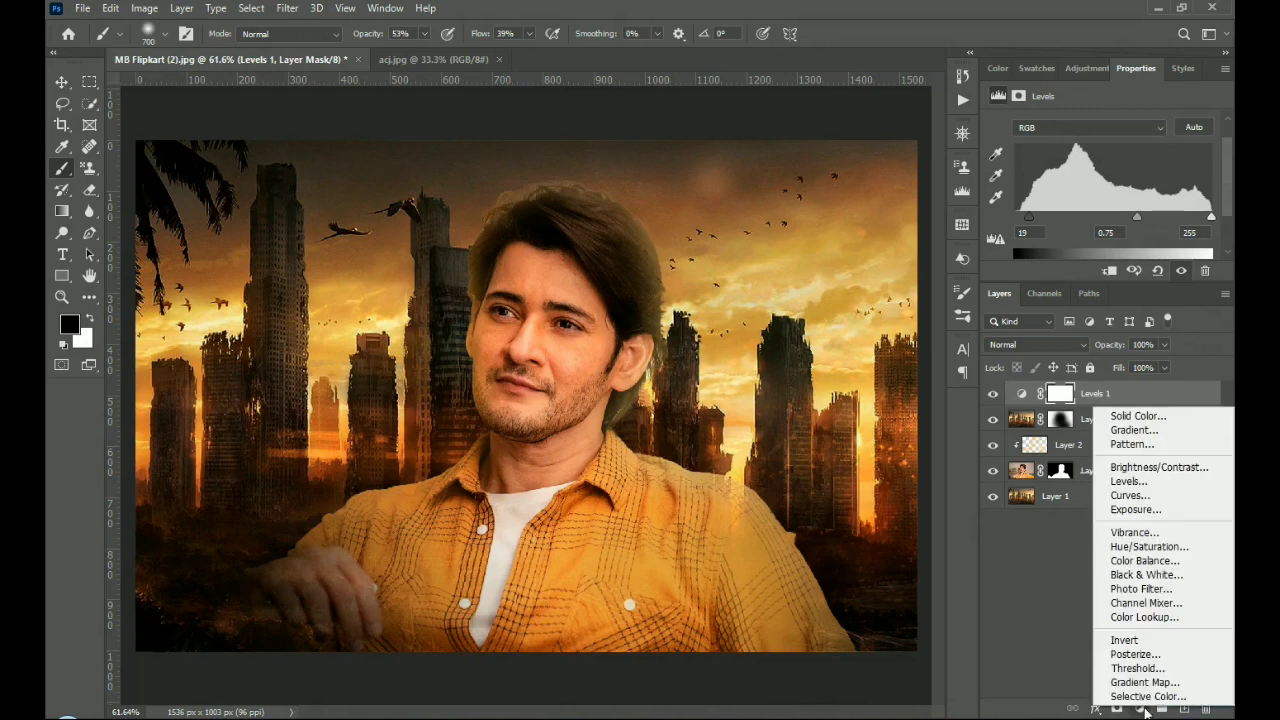
{"action": "left_click", "coordinate": [1150, 617]}
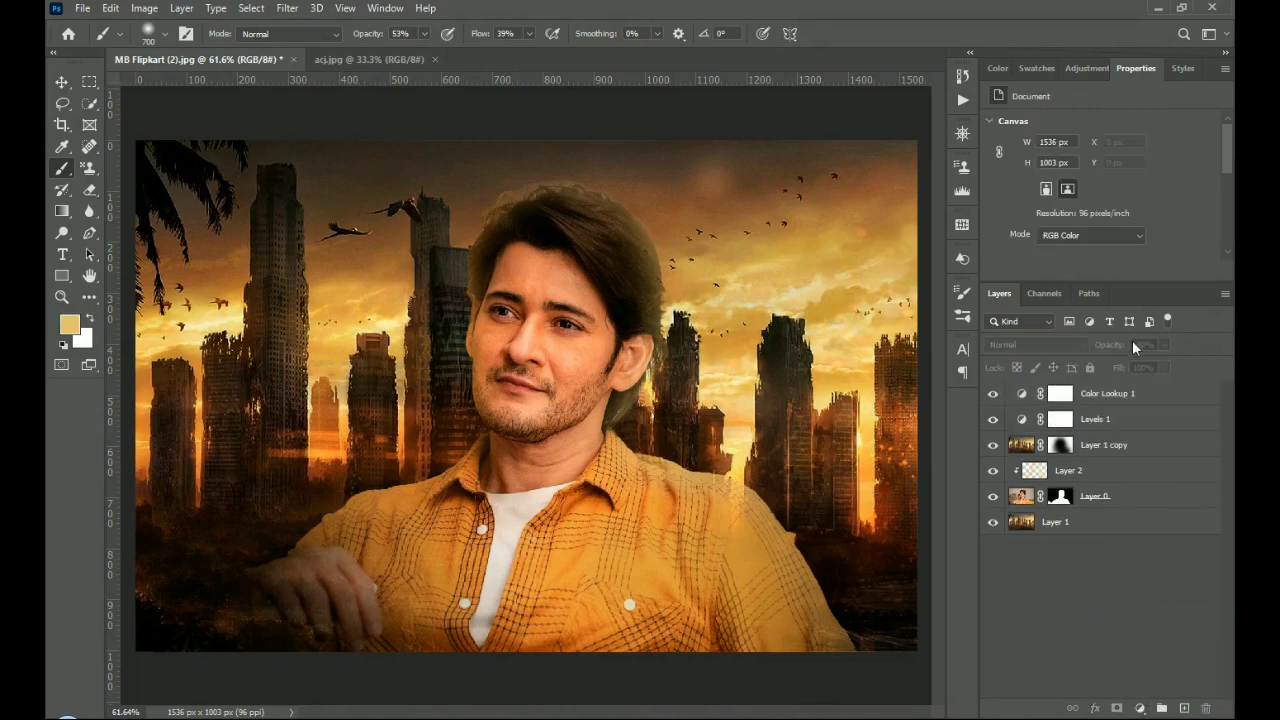
{"action": "left_click", "coordinate": [1010, 393]}
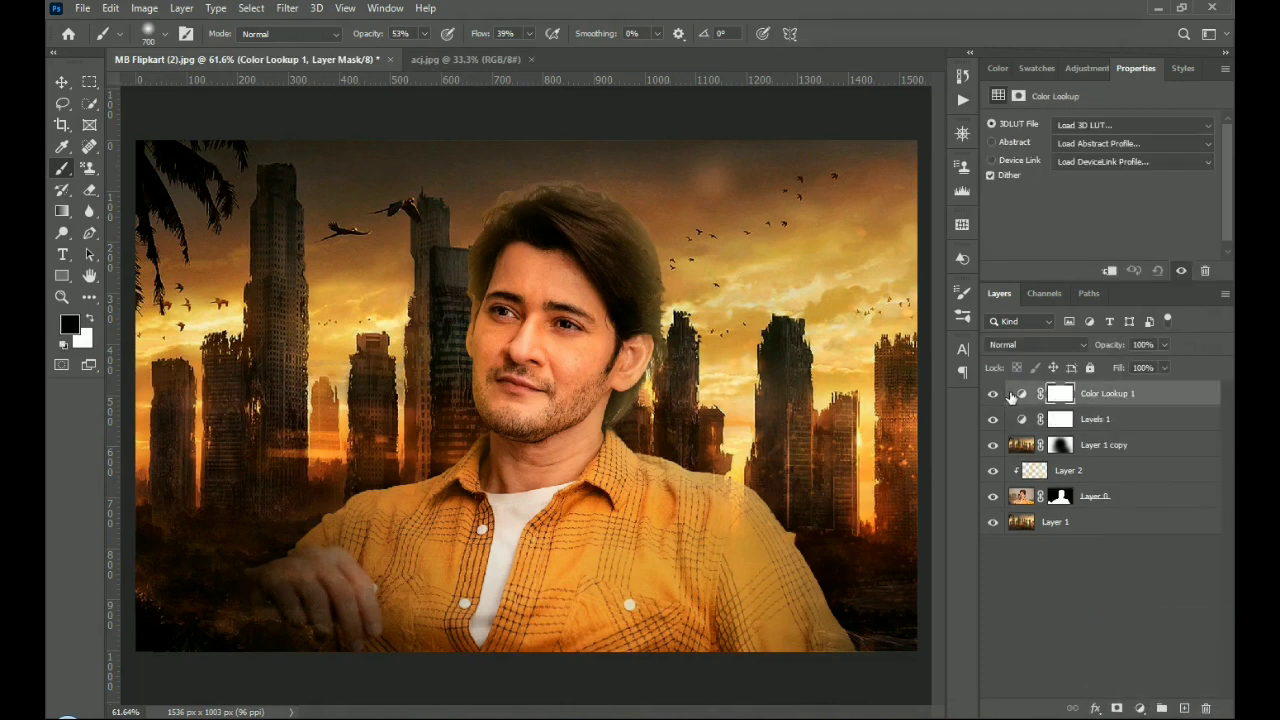
{"action": "left_click", "coordinate": [1080, 127]}
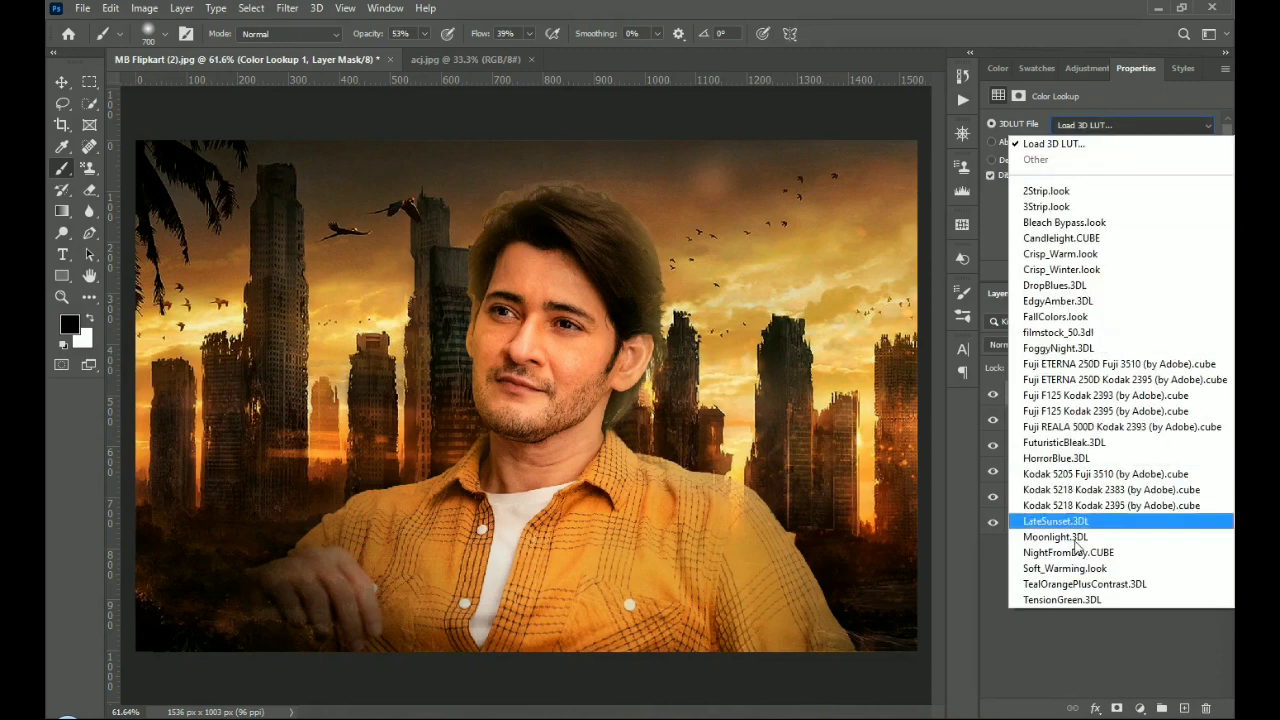
{"action": "left_click", "coordinate": [1078, 602]}
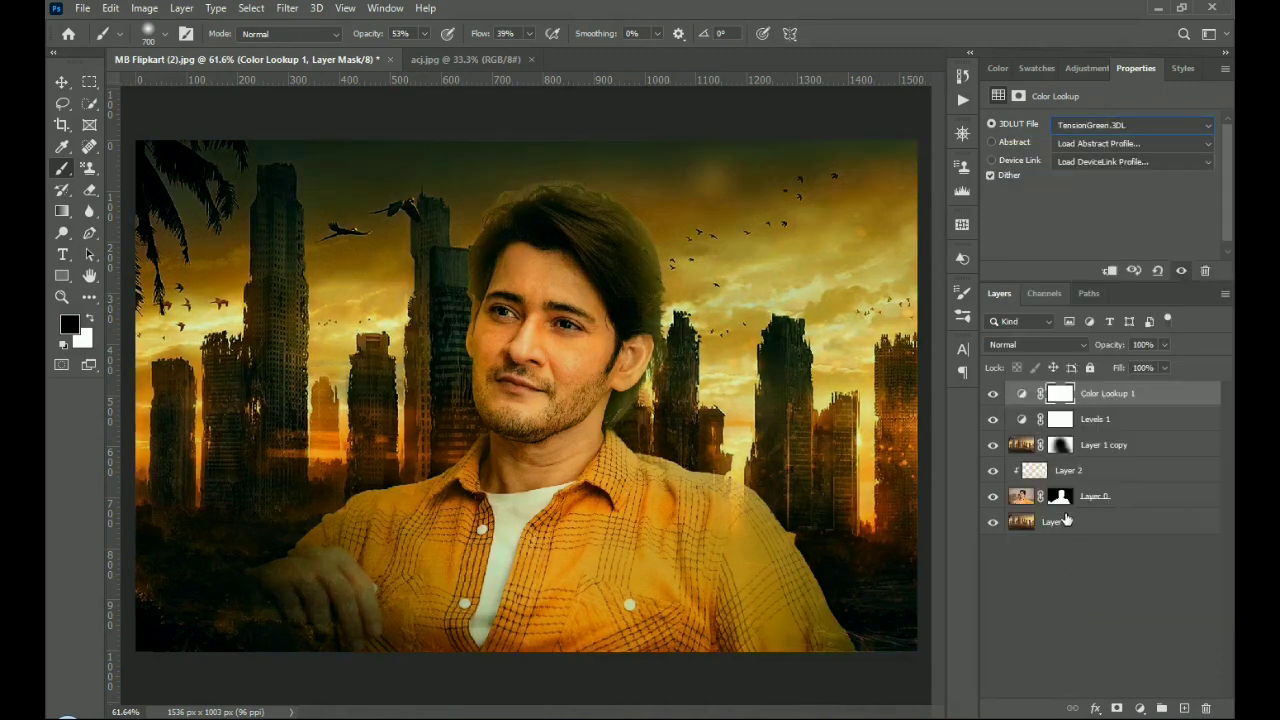
{"action": "left_click", "coordinate": [993, 394]}
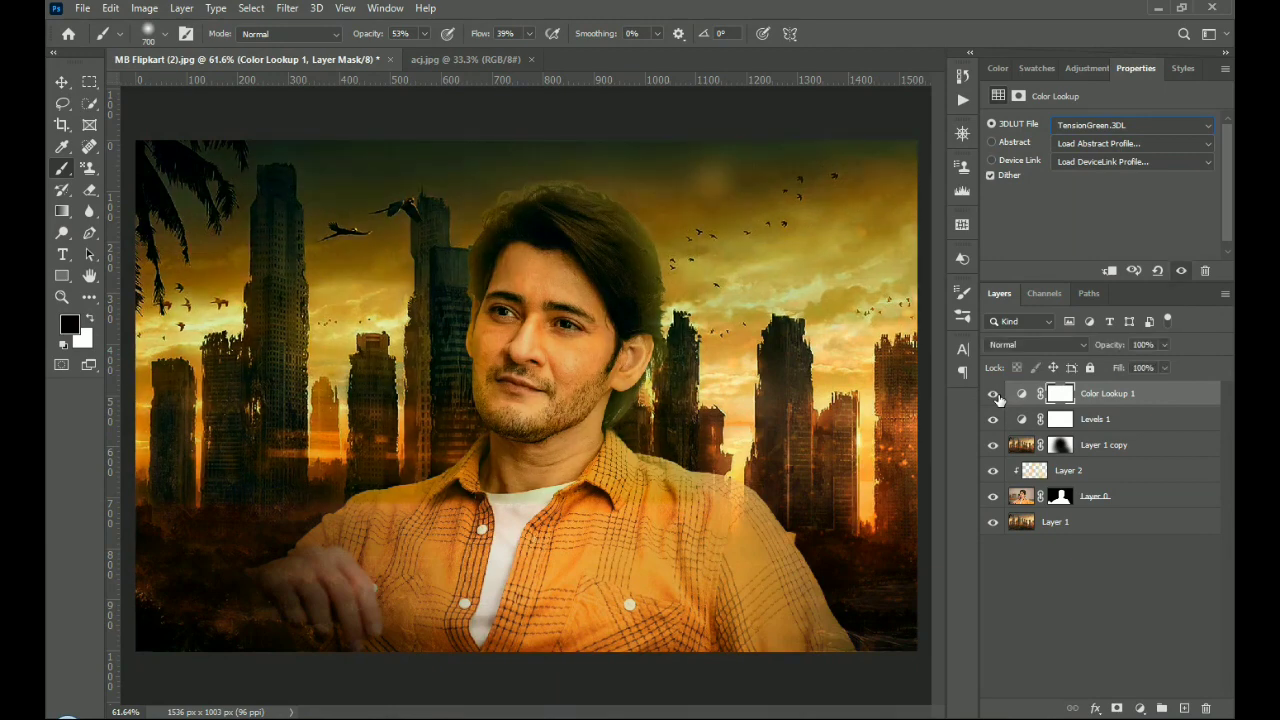
Add a second Color Lookup adjustment layer using the Soft_Warming.look LUT and compare the image with and without it.
{"action": "left_click", "coordinate": [1141, 708]}
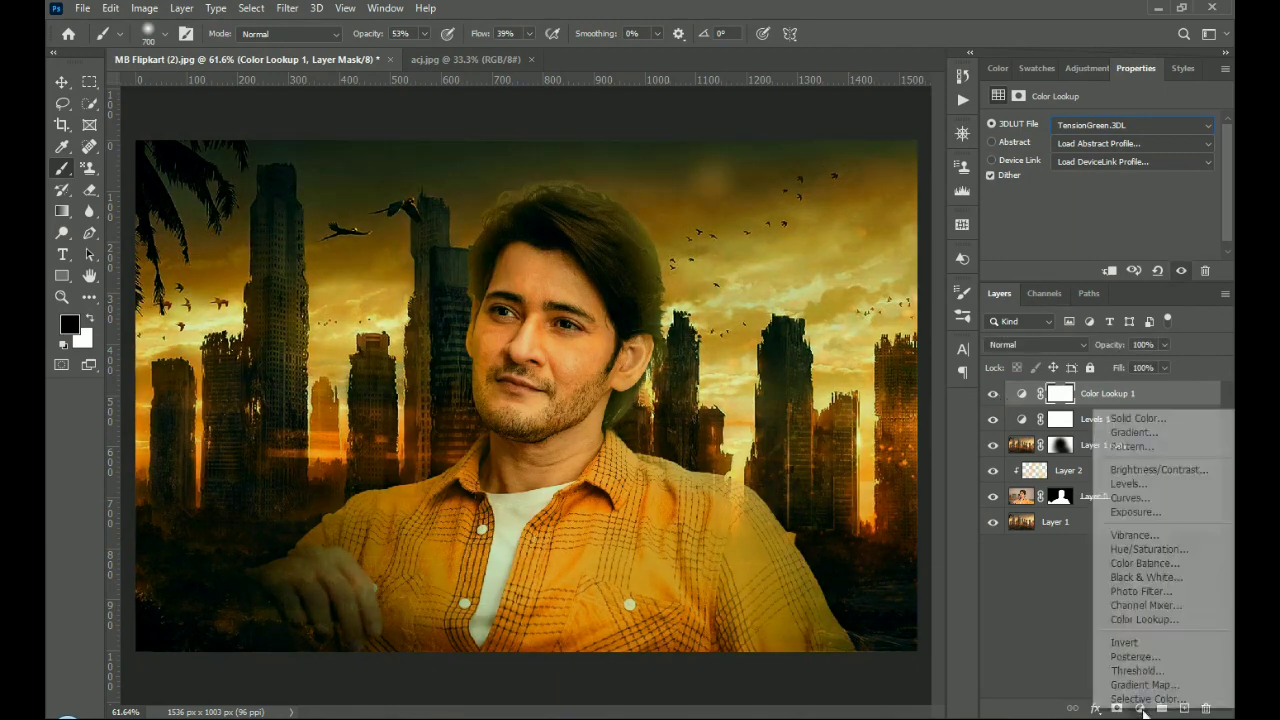
{"action": "left_click", "coordinate": [1140, 620]}
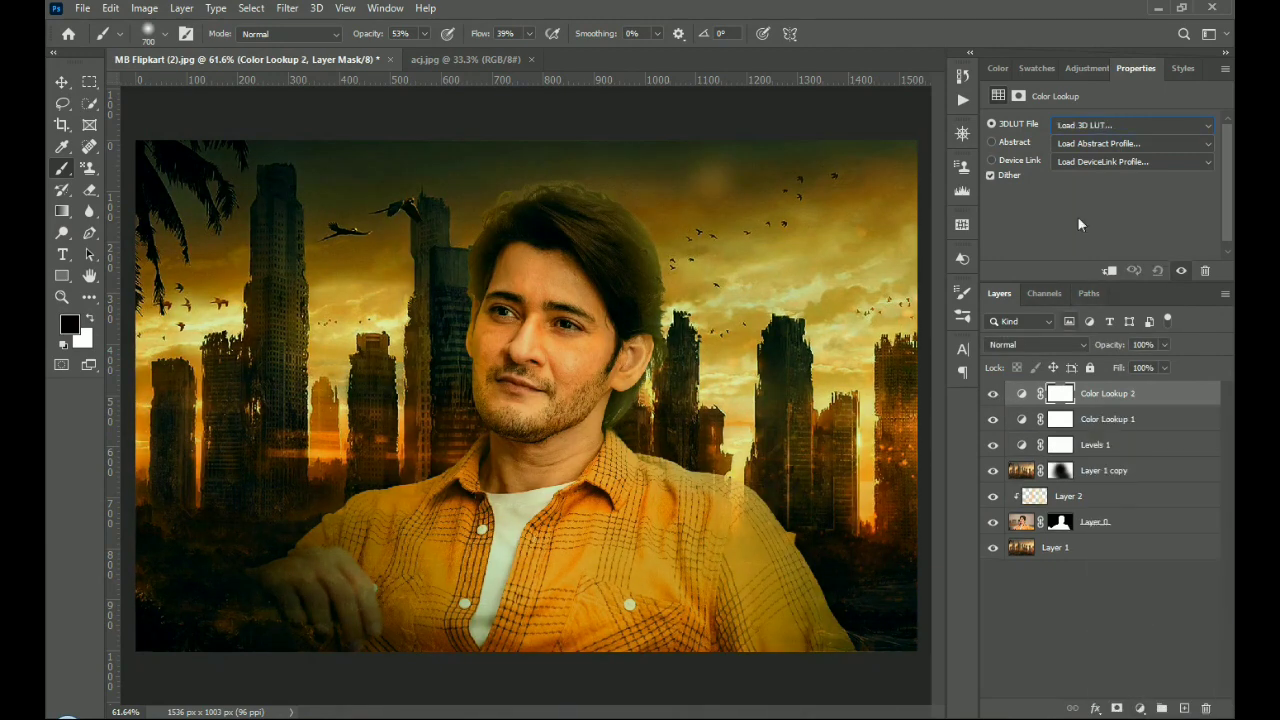
{"action": "left_click", "coordinate": [1089, 127]}
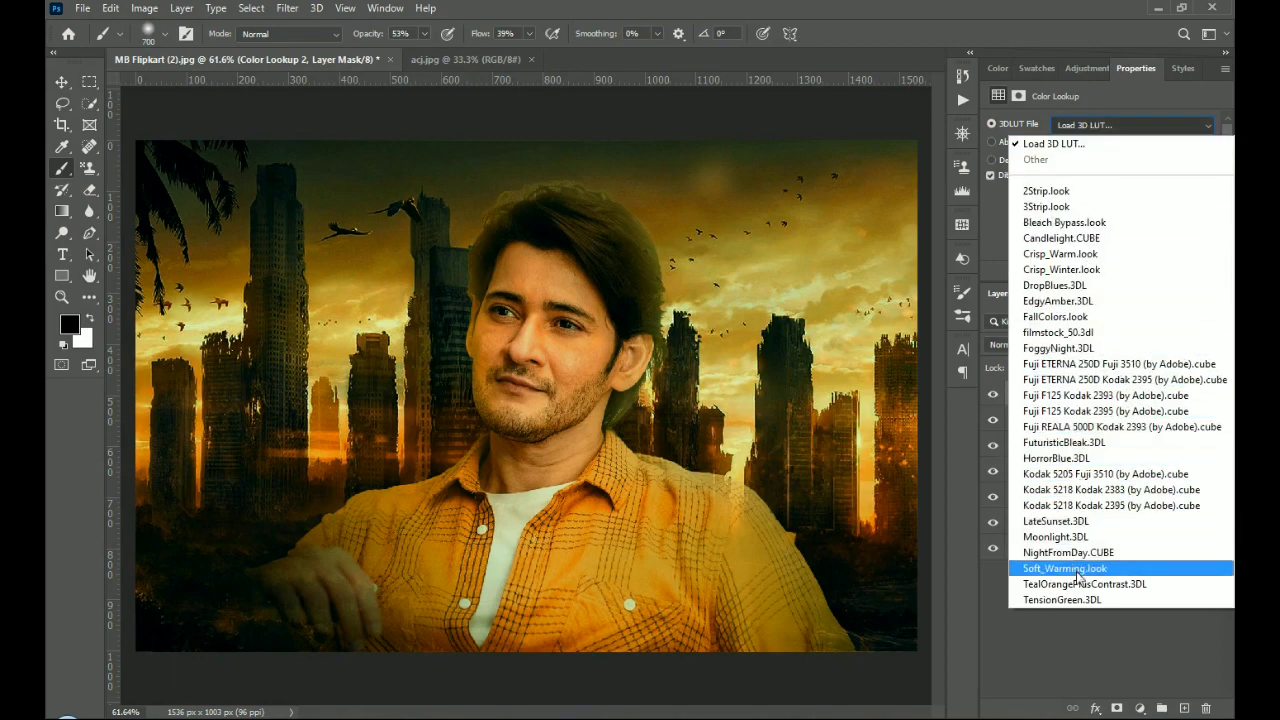
{"action": "left_click", "coordinate": [1111, 570]}
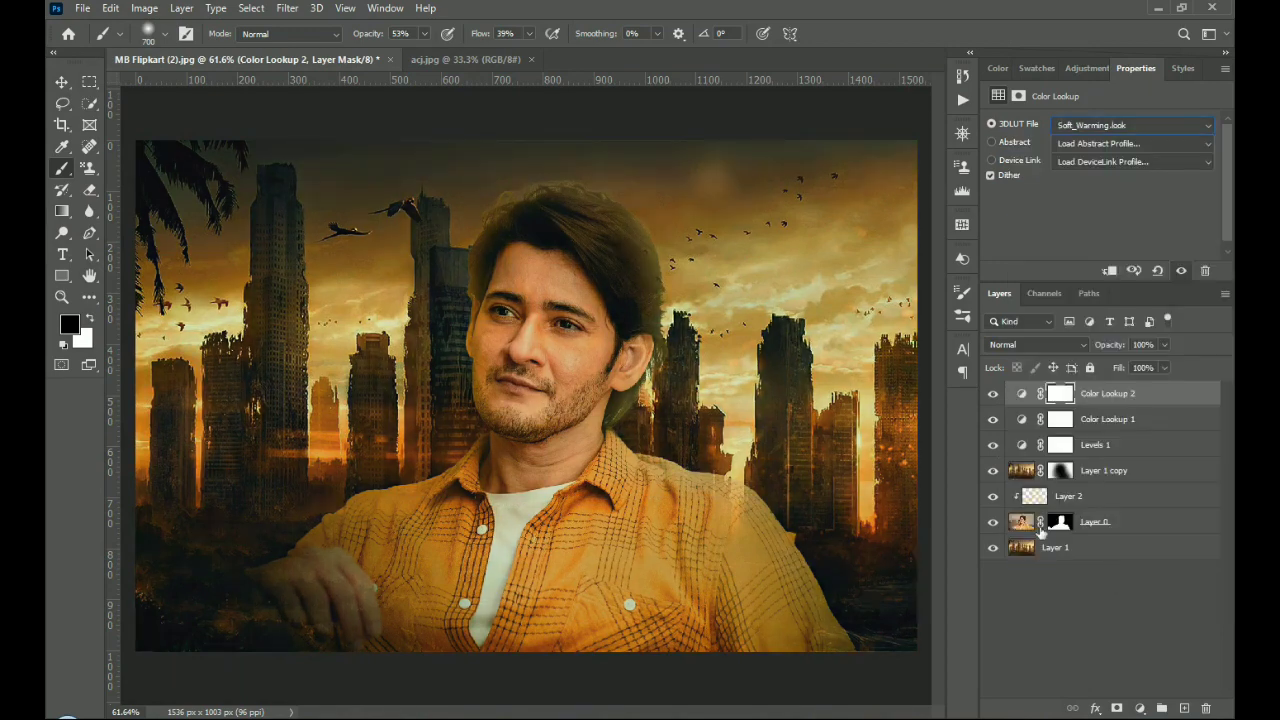
{"action": "left_click", "coordinate": [993, 396]}
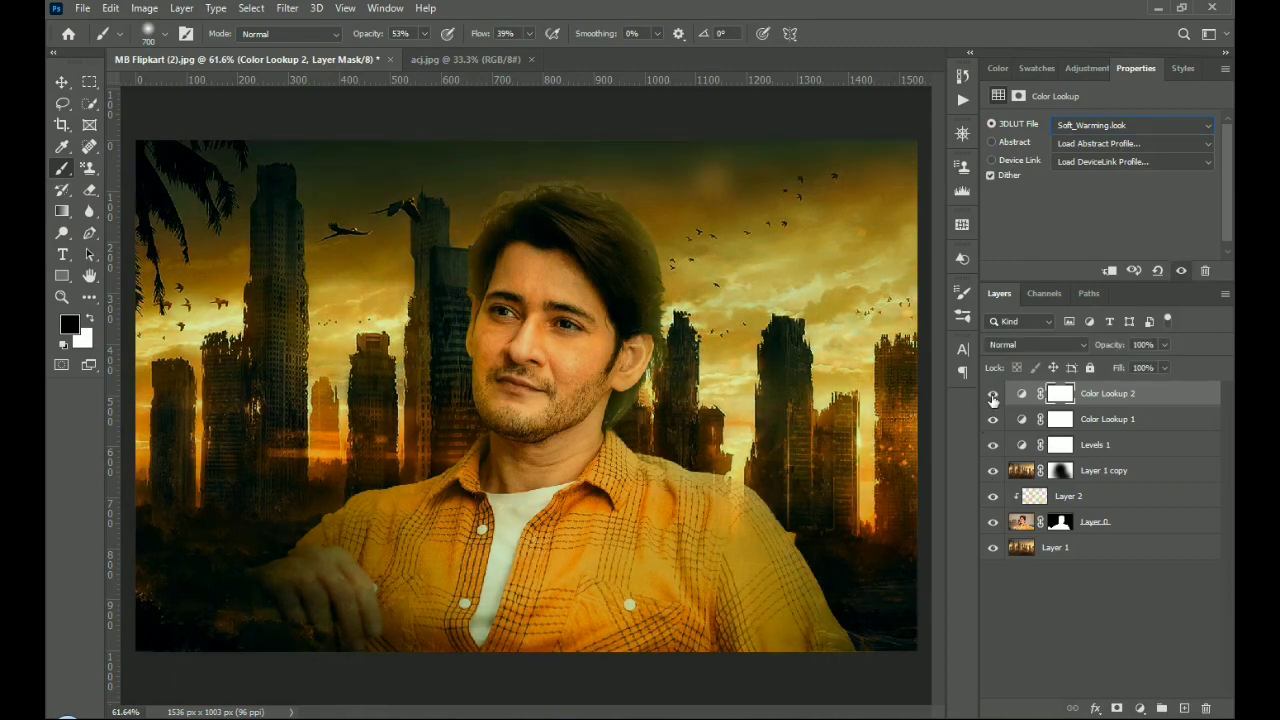
{"action": "left_click", "coordinate": [993, 396]}
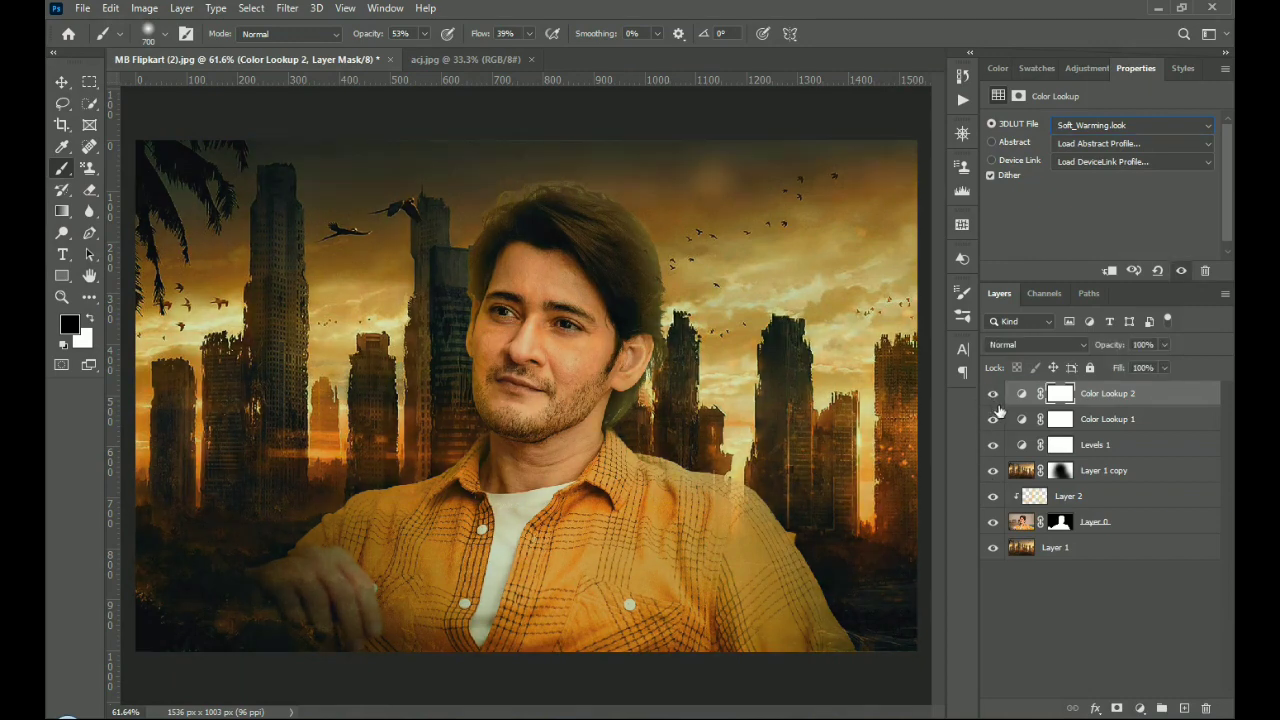
Add a second Levels adjustment layer at the top with shadow input 10 and midtones 1.44.
{"action": "left_click", "coordinate": [1143, 707]}
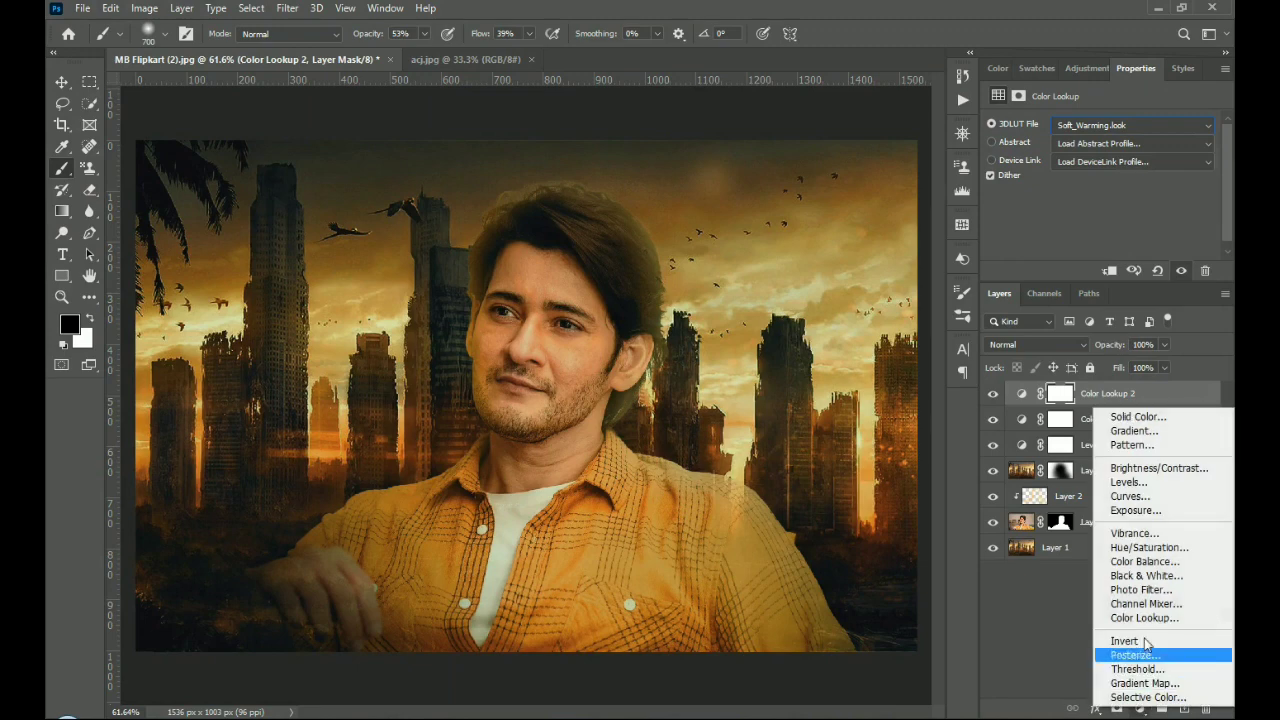
{"action": "left_click", "coordinate": [1146, 485]}
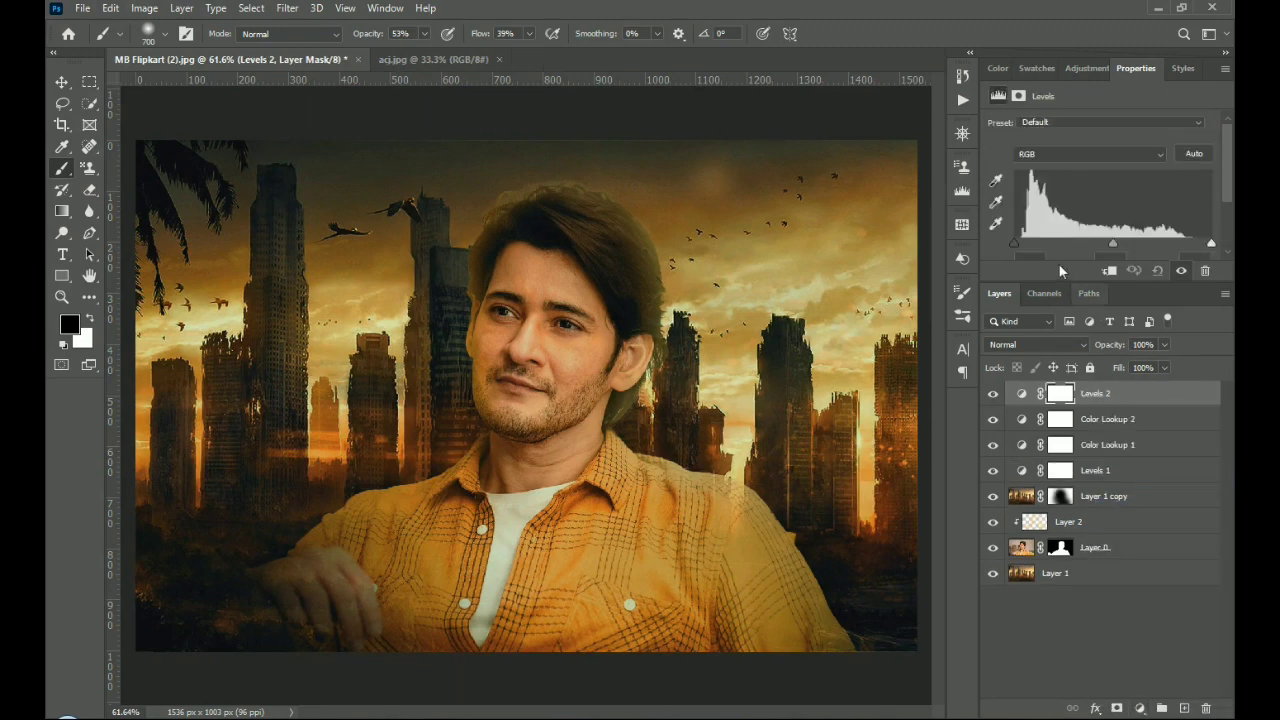
{"action": "left_click_drag", "start_coordinate": [1015, 243], "coordinate": [1018, 243]}
{"action": "scroll", "coordinate": [1019, 241], "scroll_direction": "down", "scroll_amount": 1}
{"action": "left_click_drag", "start_coordinate": [1116, 229], "coordinate": [1024, 236]}
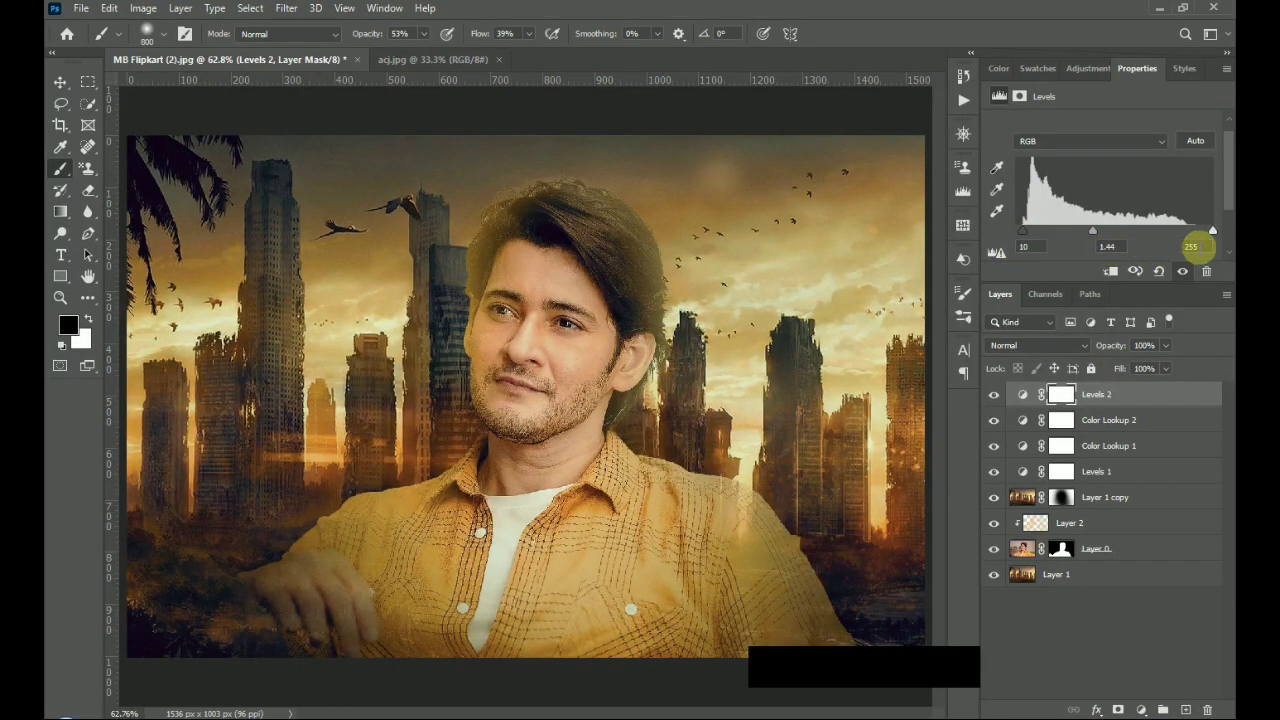
Shrink the brush to 150 px and invert the Levels 2 layer mask to black.
{"action": "left_click", "coordinate": [1062, 394]}
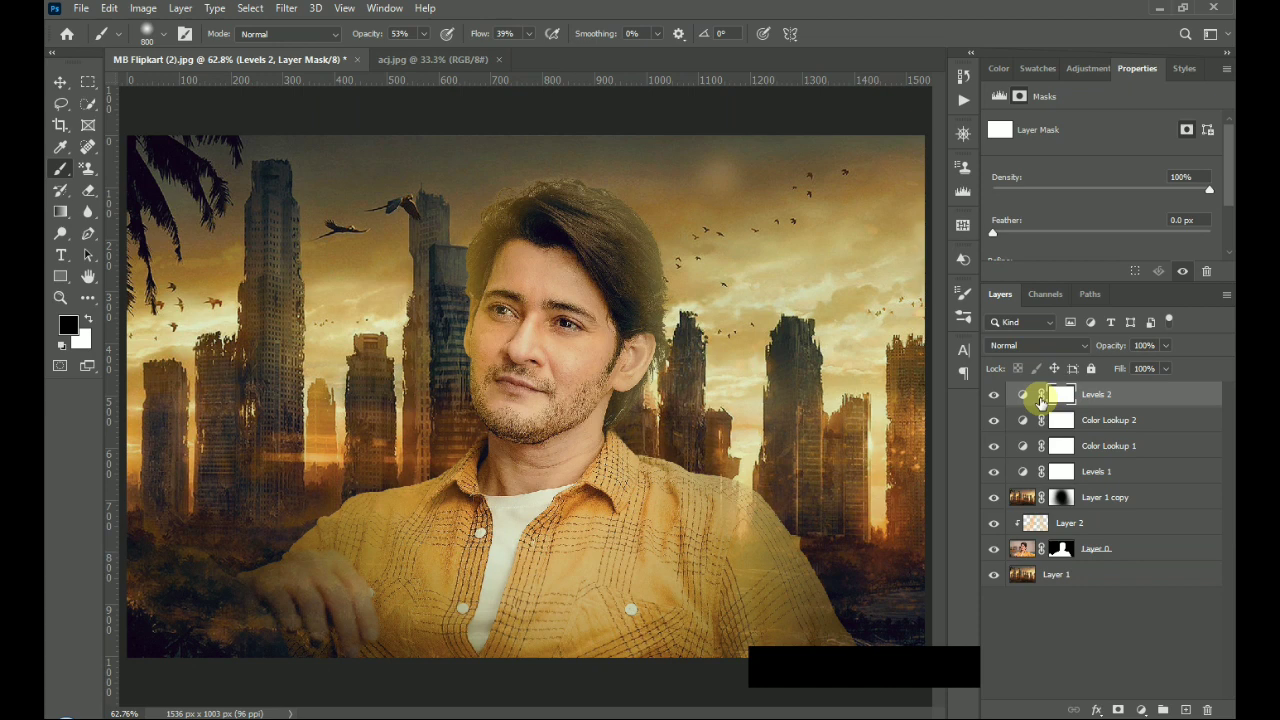
{"action": "key", "text": "bracketleft"}
{"action": "key", "text": "bracketleft"}
{"action": "key", "text": "bracketleft"}
{"action": "key", "text": "bracketleft"}
{"action": "key", "text": "bracketleft"}
{"action": "key", "text": "bracketleft"}
{"action": "key", "text": "bracketleft"}
{"action": "key", "text": "bracketleft"}
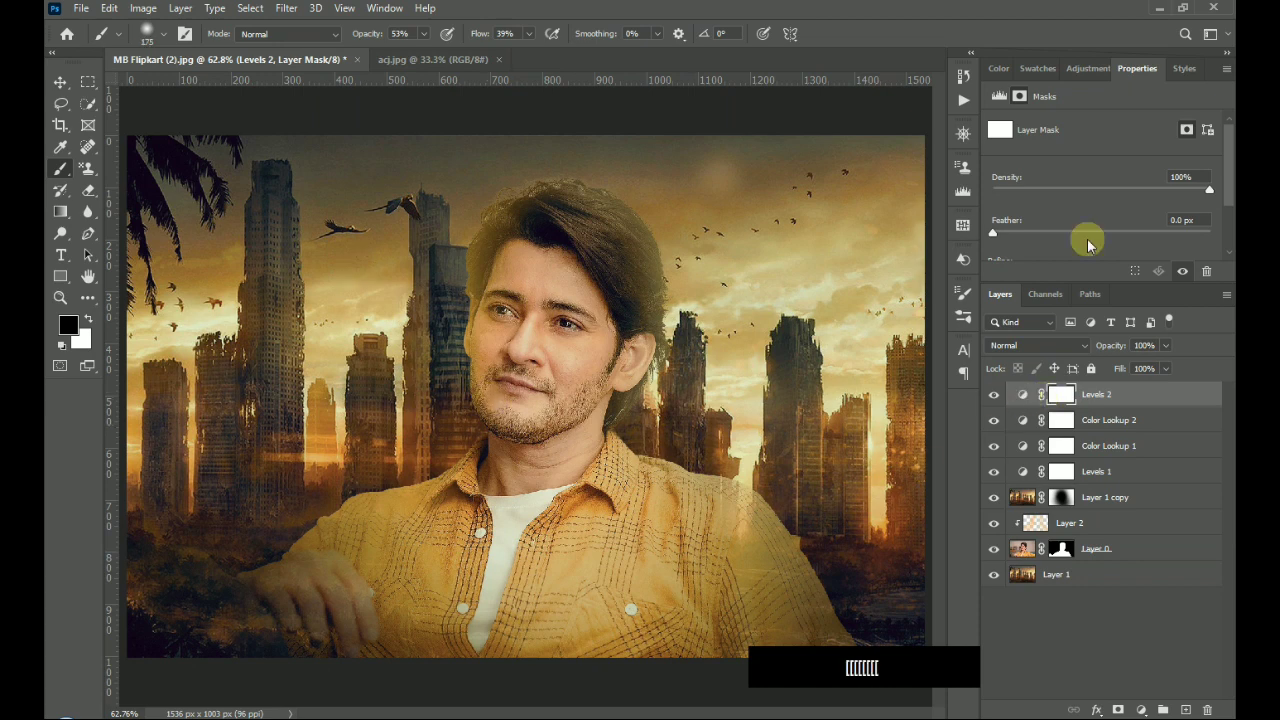
{"action": "scroll", "coordinate": [1140, 246], "scroll_direction": "down", "scroll_amount": 3}
{"action": "left_click", "coordinate": [1163, 246]}
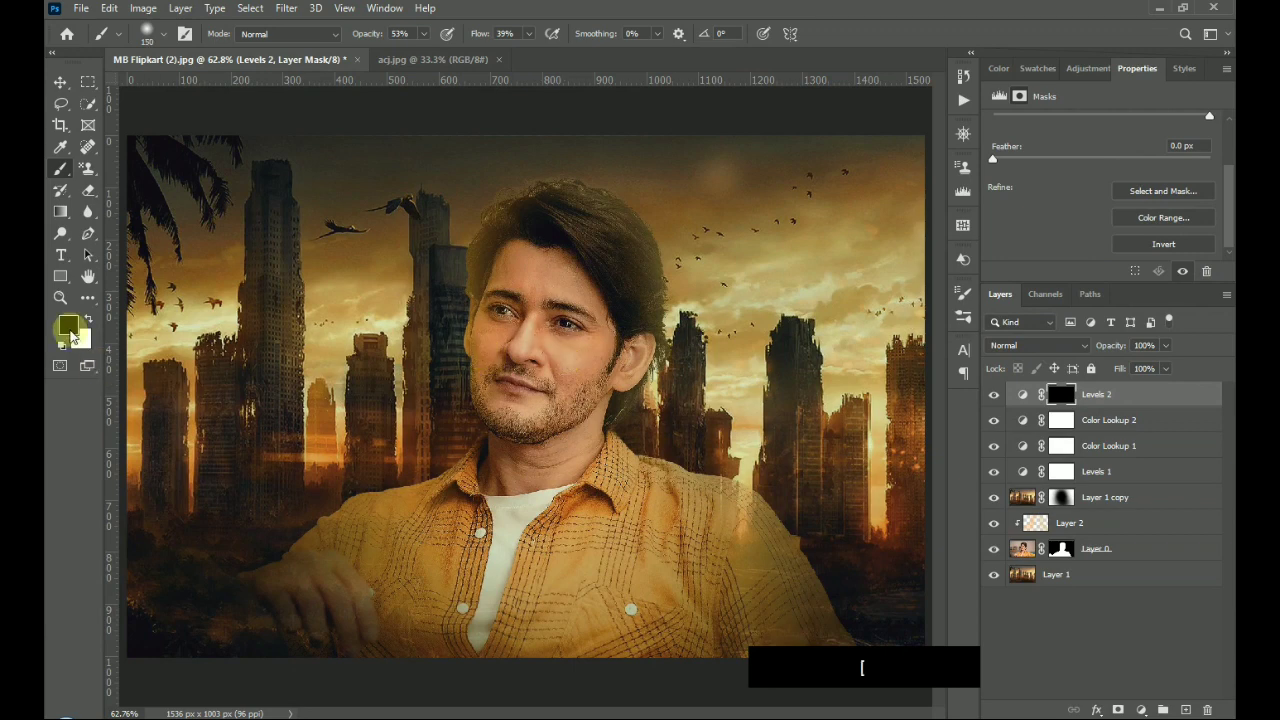
Paint white on the Levels 2 mask to brighten the man's face and shirt, comparing before and after.
{"action": "mouse_move", "coordinate": [560, 338]}
{"action": "left_mouse_down"}
{"action": "mouse_move", "coordinate": [570, 348]}
{"action": "mouse_move", "coordinate": [594, 328]}
{"action": "mouse_move", "coordinate": [503, 304]}
{"action": "mouse_move", "coordinate": [518, 264]}
{"action": "mouse_move", "coordinate": [550, 372]}
{"action": "mouse_move", "coordinate": [543, 257]}
{"action": "mouse_move", "coordinate": [589, 394]}
{"action": "mouse_move", "coordinate": [563, 400]}
{"action": "mouse_move", "coordinate": [606, 384]}
{"action": "left_mouse_up"}
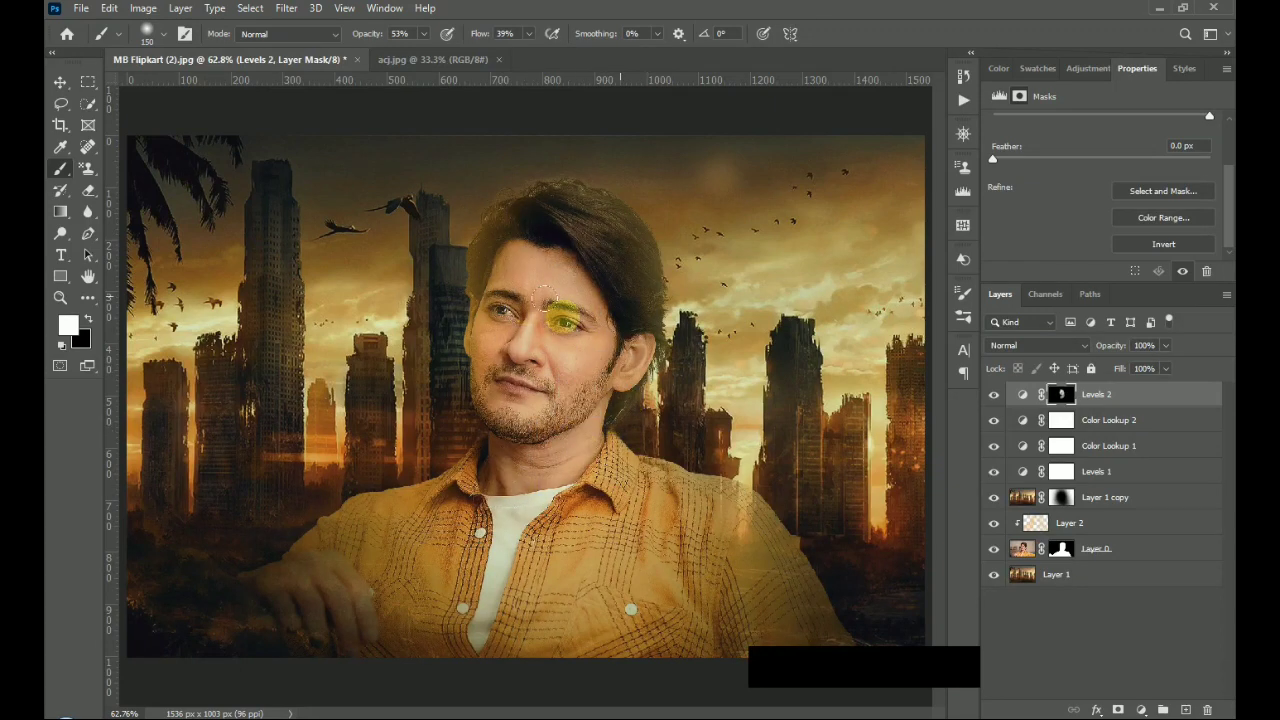
{"action": "left_click_drag", "start_coordinate": [542, 574], "coordinate": [654, 559]}
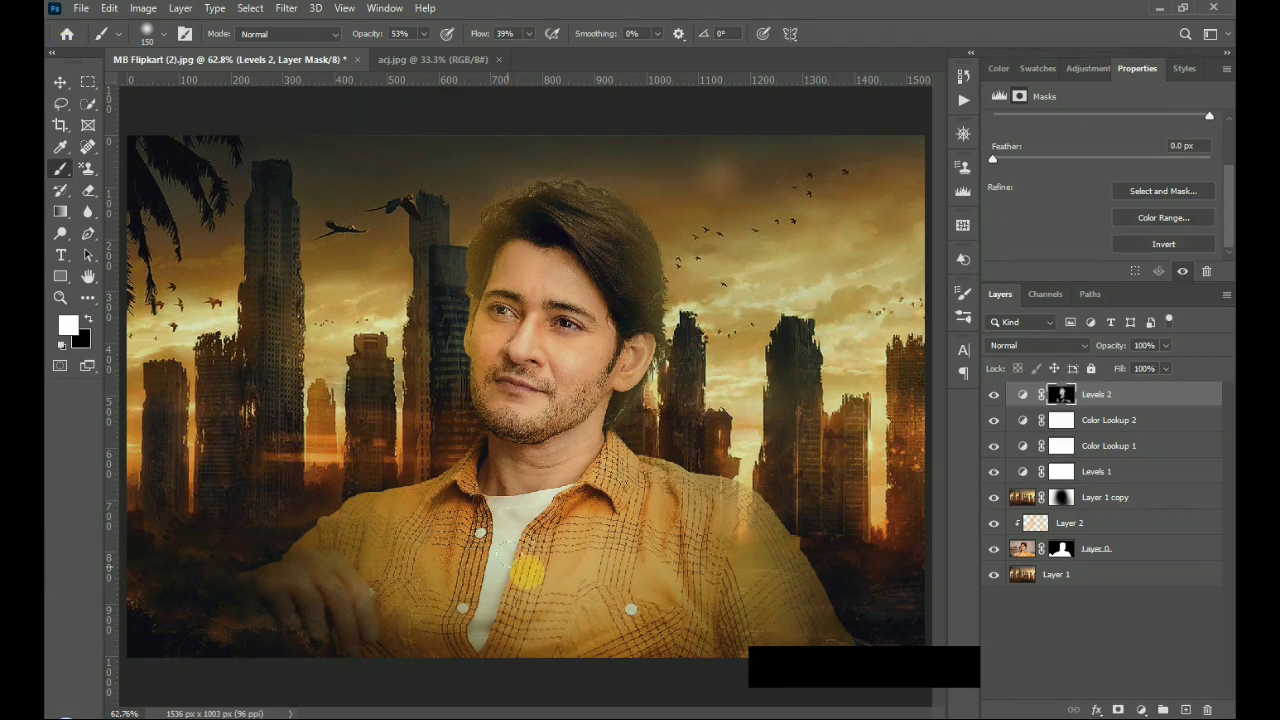
{"action": "left_click", "coordinate": [994, 395]}
{"action": "left_click", "coordinate": [994, 395]}
{"action": "left_click", "coordinate": [994, 395]}
{"action": "left_click", "coordinate": [994, 395]}
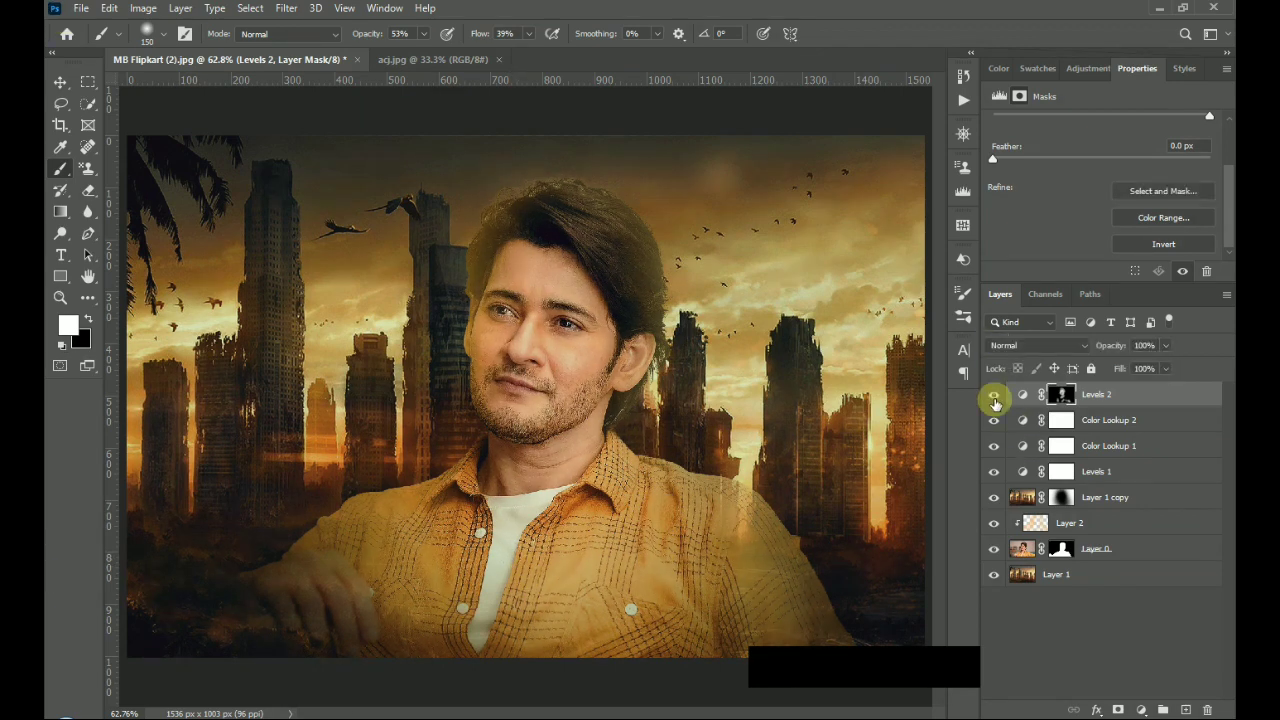
{"action": "left_click", "coordinate": [994, 395]}
{"action": "left_click", "coordinate": [994, 395]}
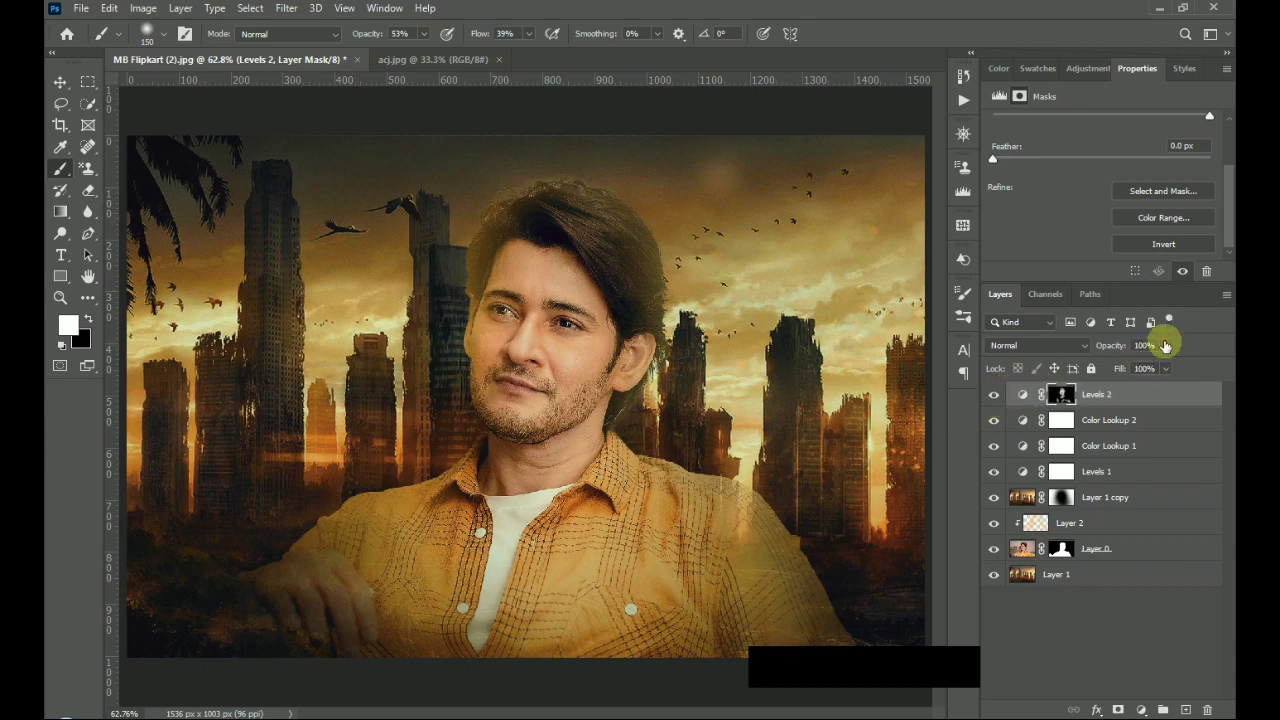
Lower the Levels 2 layer's opacity to 84% and compare the image with and without it.
{"action": "left_click_drag", "start_coordinate": [1165, 345], "coordinate": [1138, 368]}
{"action": "left_click_drag", "start_coordinate": [1153, 367], "coordinate": [1155, 368]}
{"action": "left_click", "coordinate": [993, 399]}
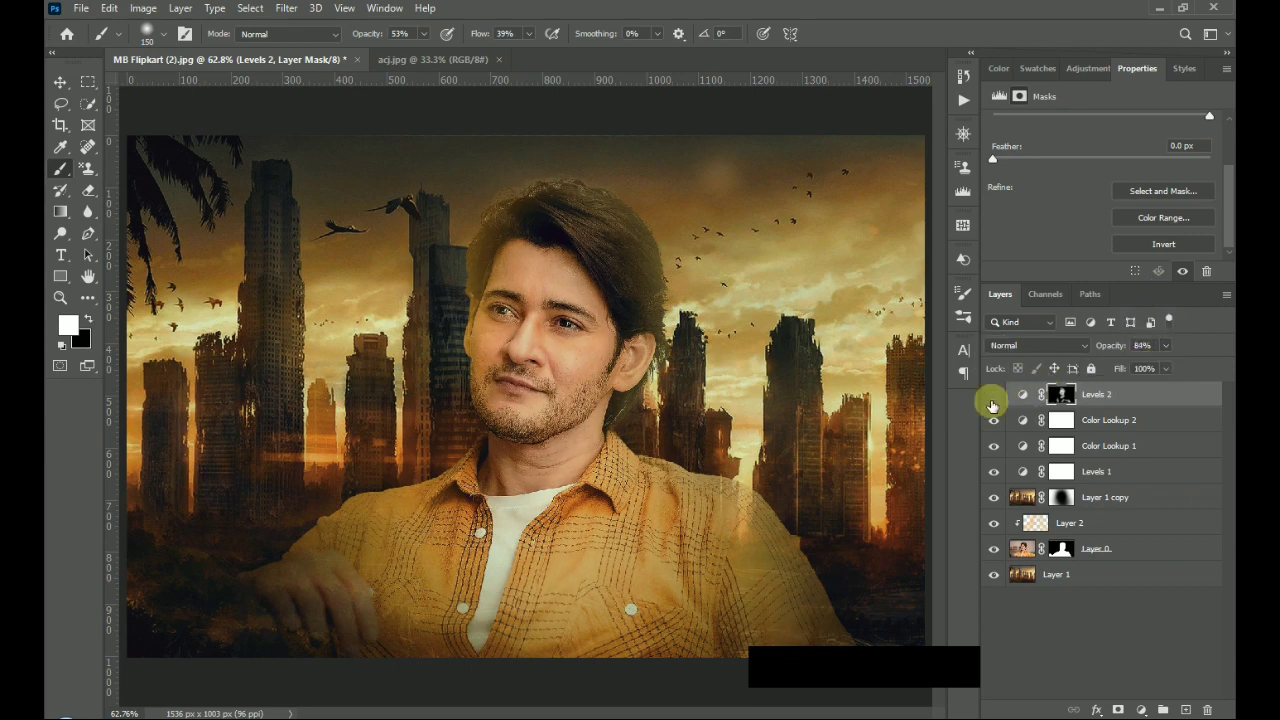
{"action": "left_click", "coordinate": [993, 399]}
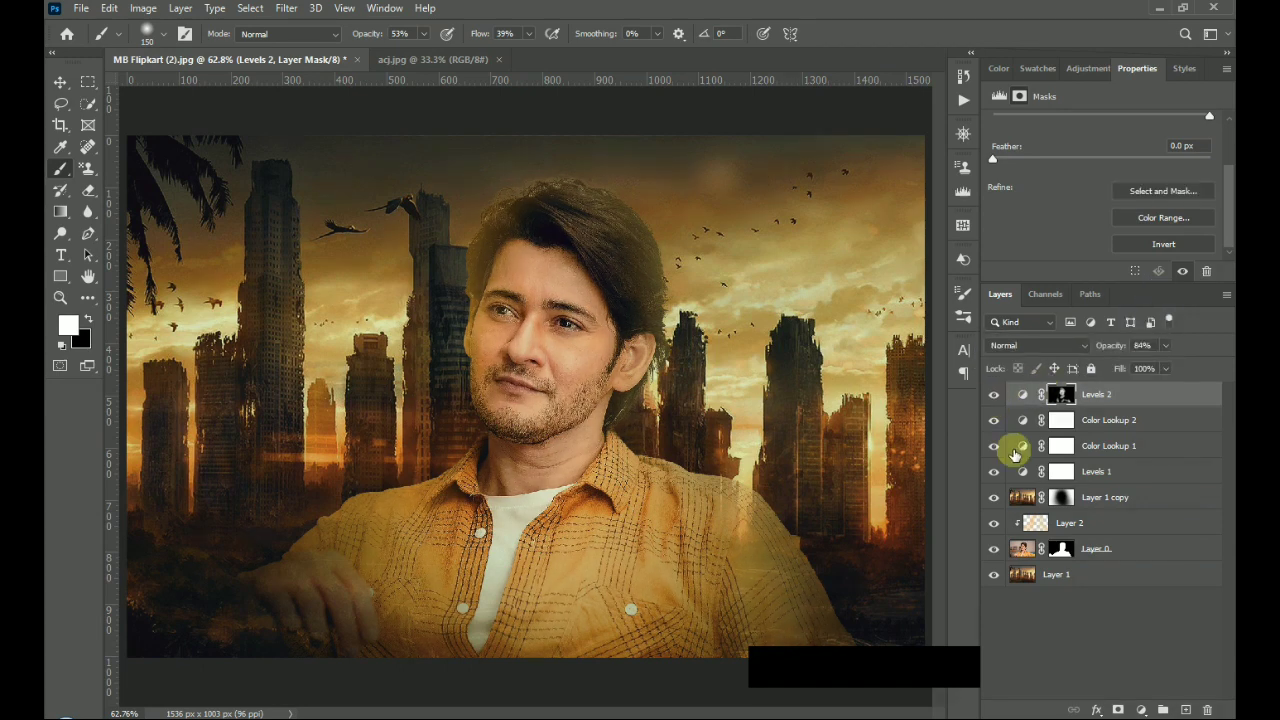
Add a third Color Lookup adjustment layer at the top using the filmstock_50.3dl LUT.
{"action": "left_click", "coordinate": [1141, 709]}
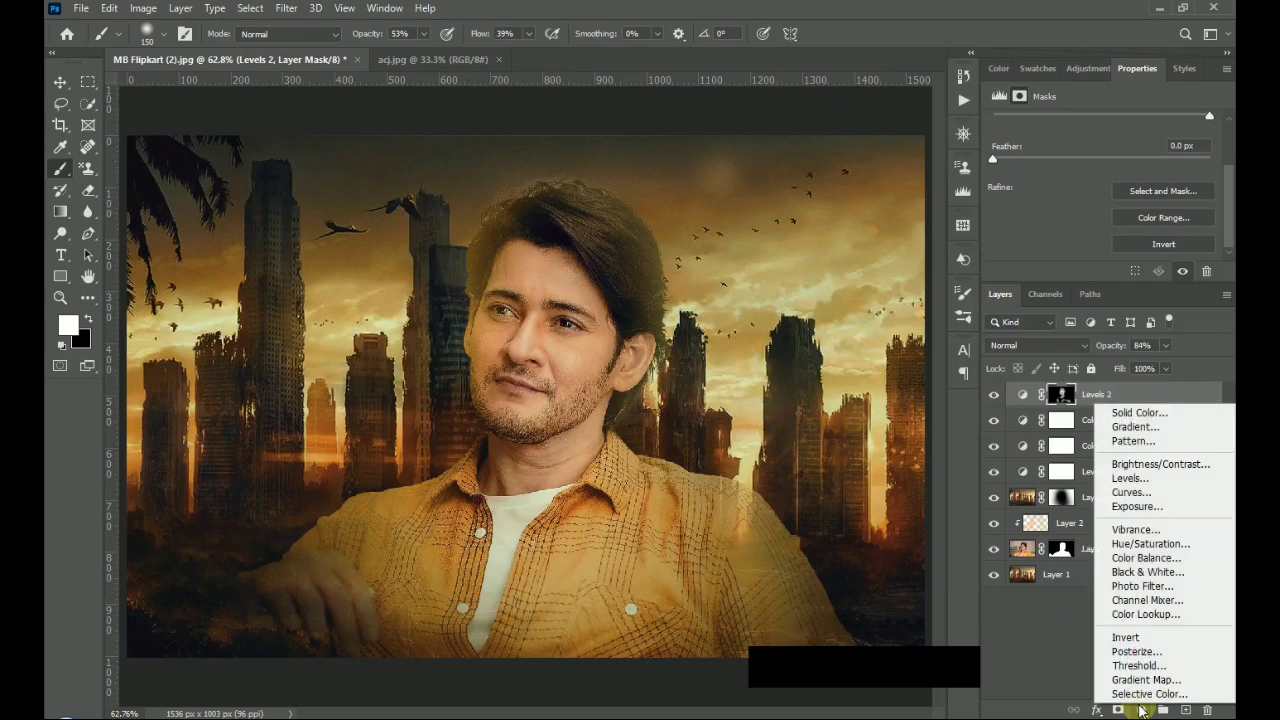
{"action": "left_click", "coordinate": [1145, 614]}
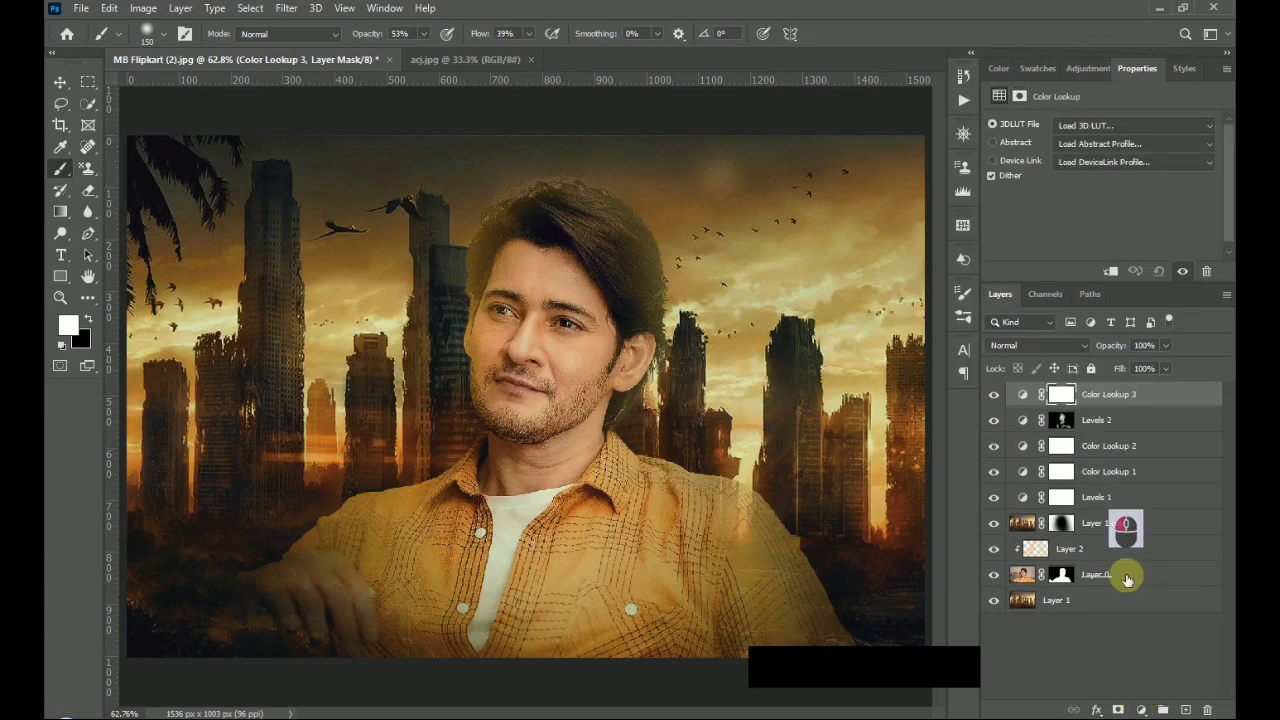
{"action": "left_click", "coordinate": [1087, 127]}
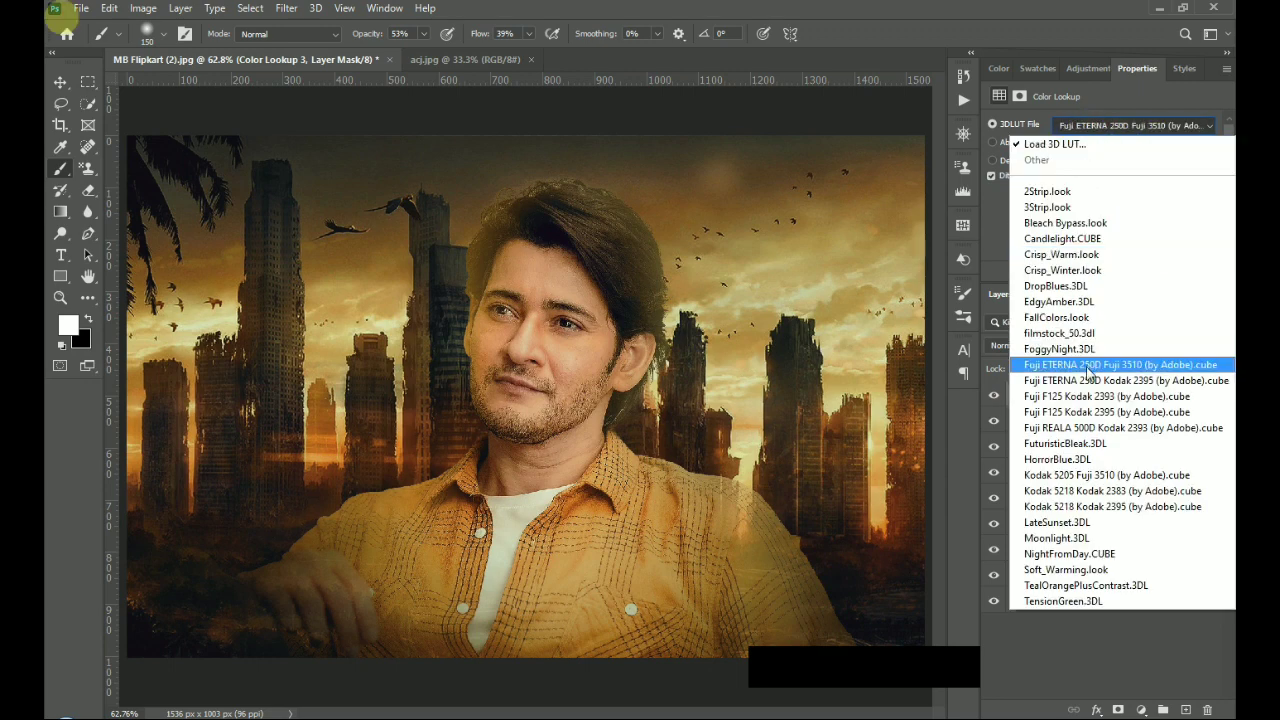
{"action": "left_click", "coordinate": [1103, 333]}
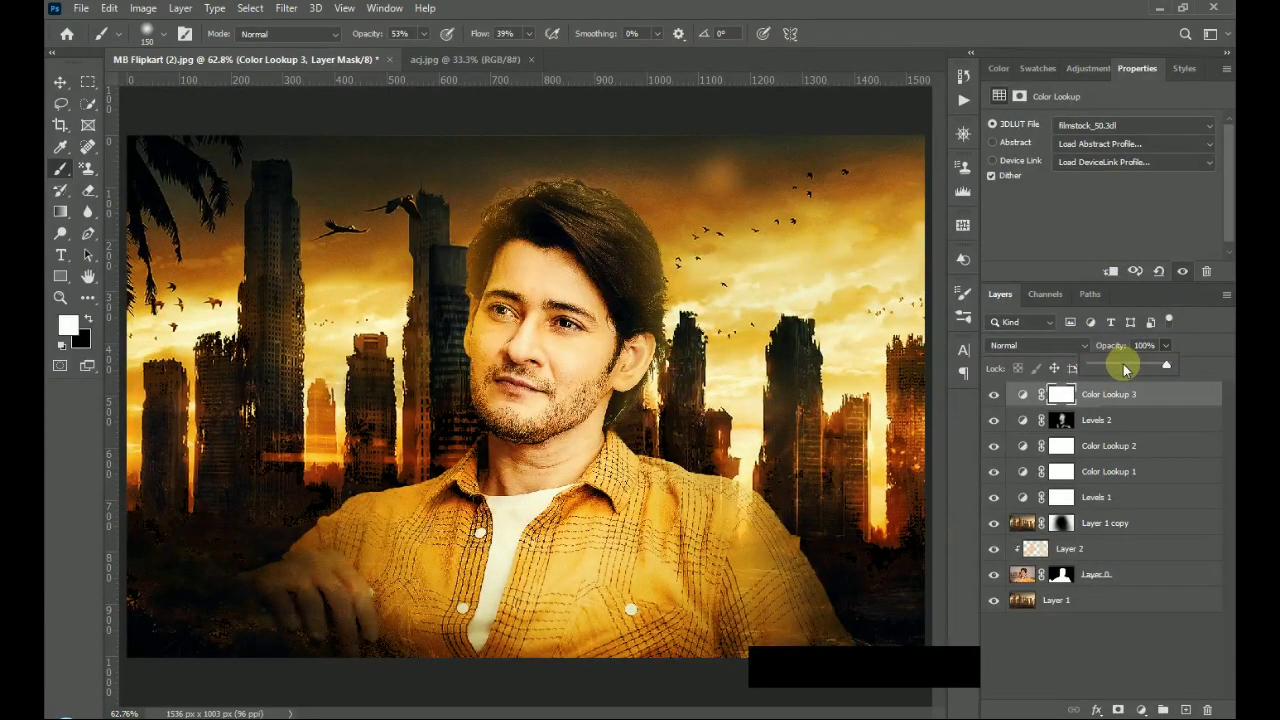
Reduce the Color Lookup 3 layer's opacity to 42% and compare the image with and without it.
{"action": "left_click", "coordinate": [1124, 367]}
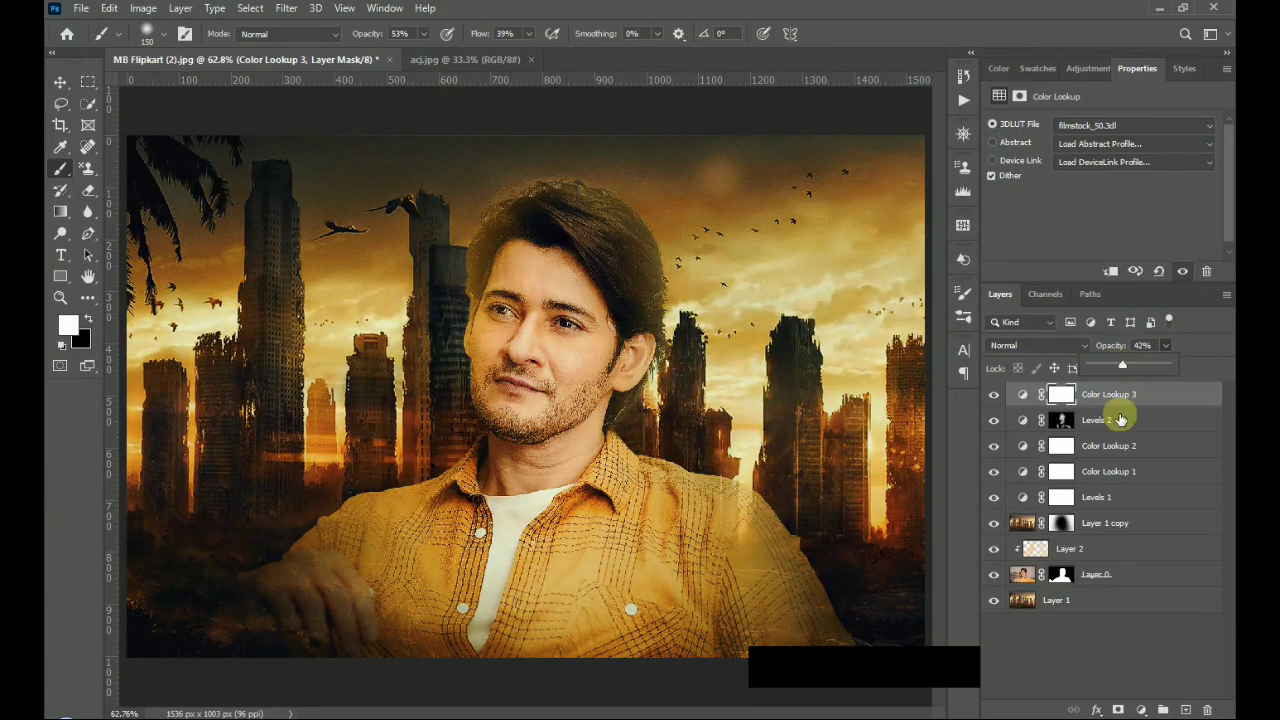
{"action": "left_click", "coordinate": [1126, 616]}
{"action": "left_click", "coordinate": [994, 395]}
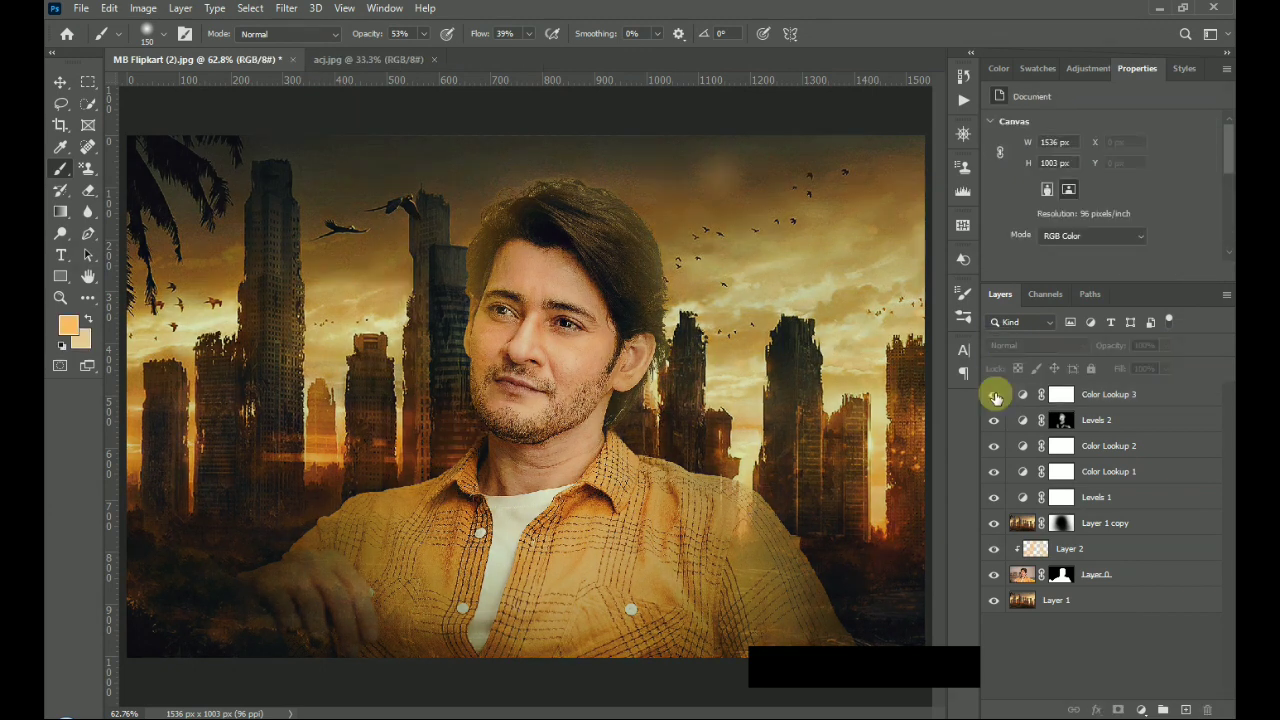
{"action": "left_click", "coordinate": [994, 395]}
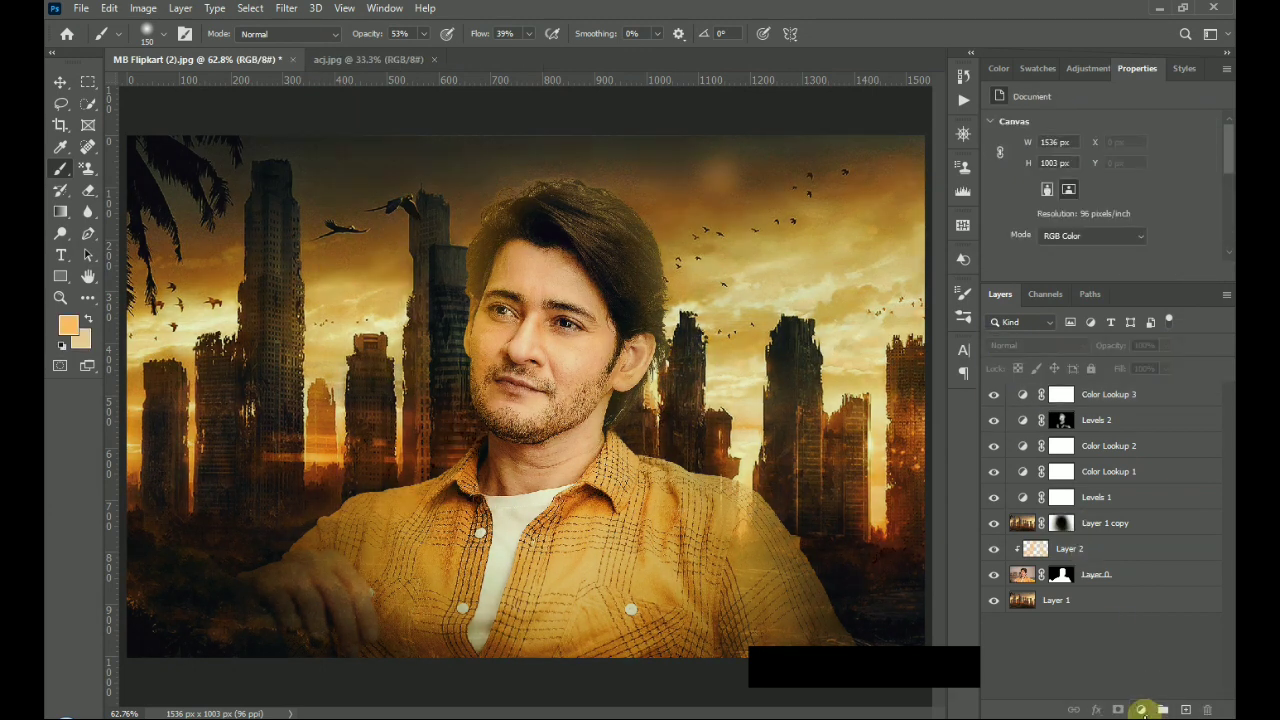
Add a Color Balance adjustment layer at the top and set its Midtones to red +27, green +3 and blue +18.
{"action": "left_click", "coordinate": [1141, 709]}
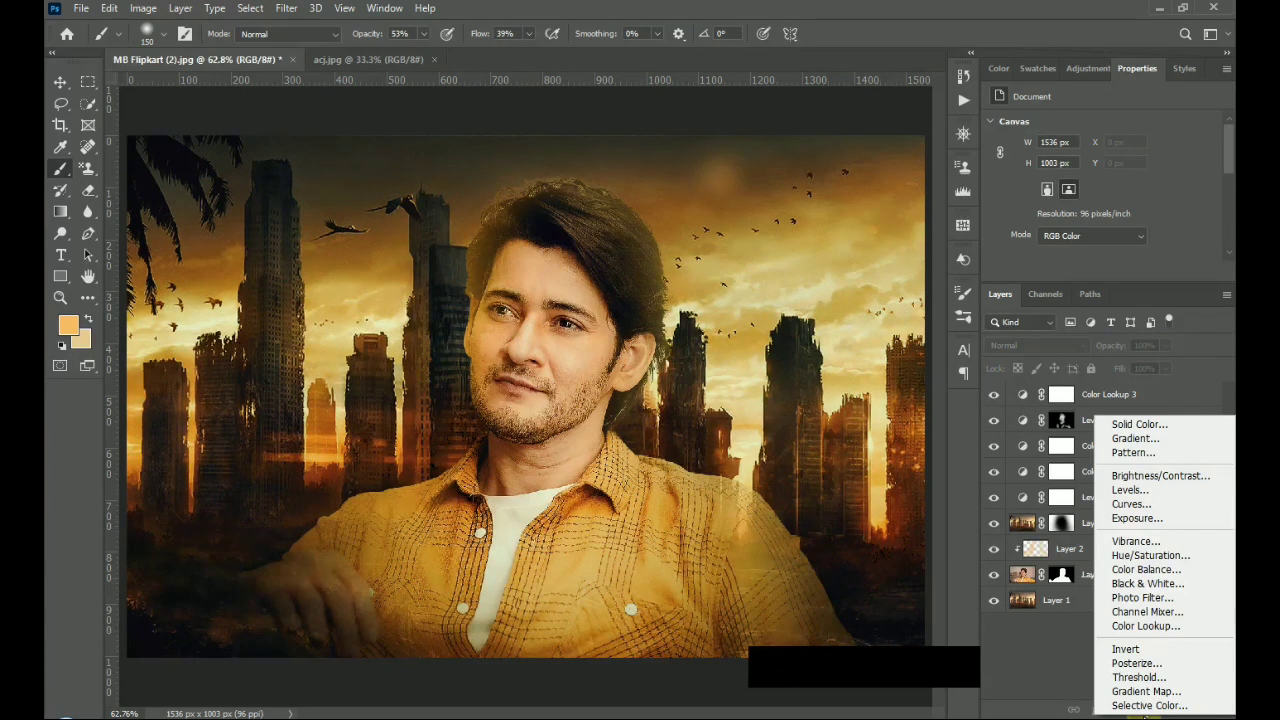
{"action": "left_click", "coordinate": [1146, 569]}
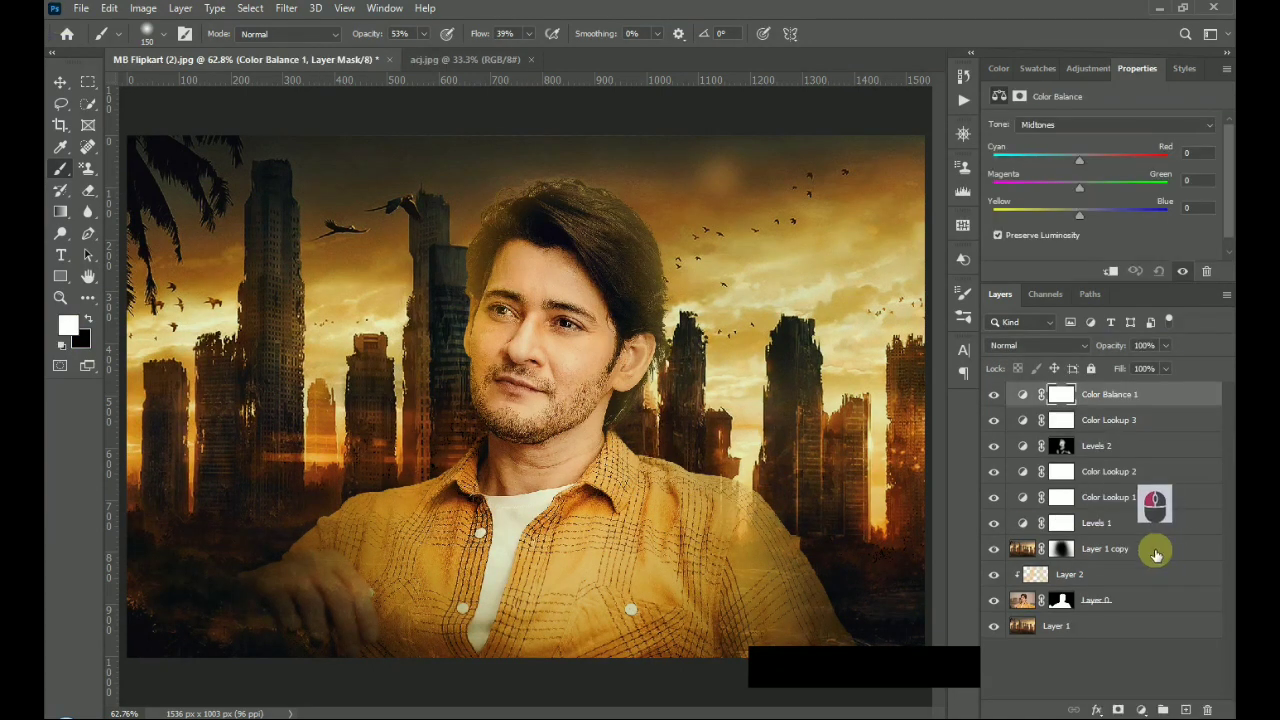
{"action": "left_click", "coordinate": [996, 396]}
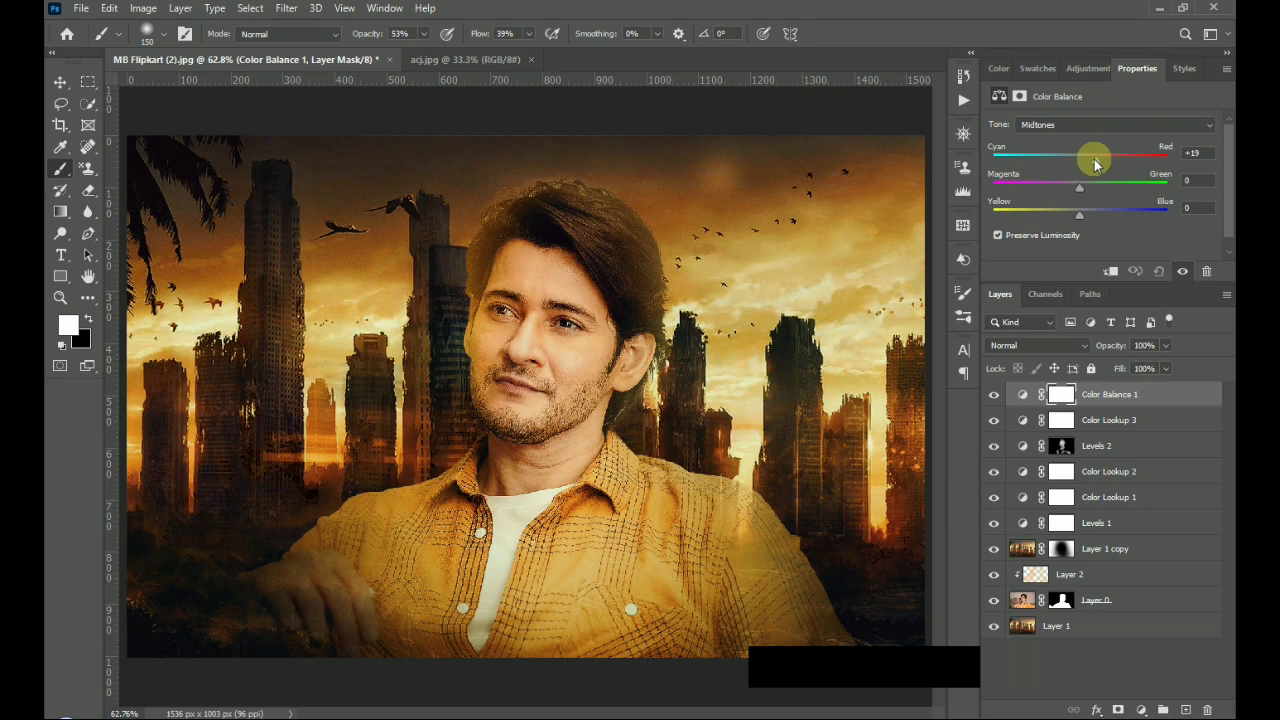
{"action": "left_click_drag", "start_coordinate": [1095, 163], "coordinate": [1106, 163]}
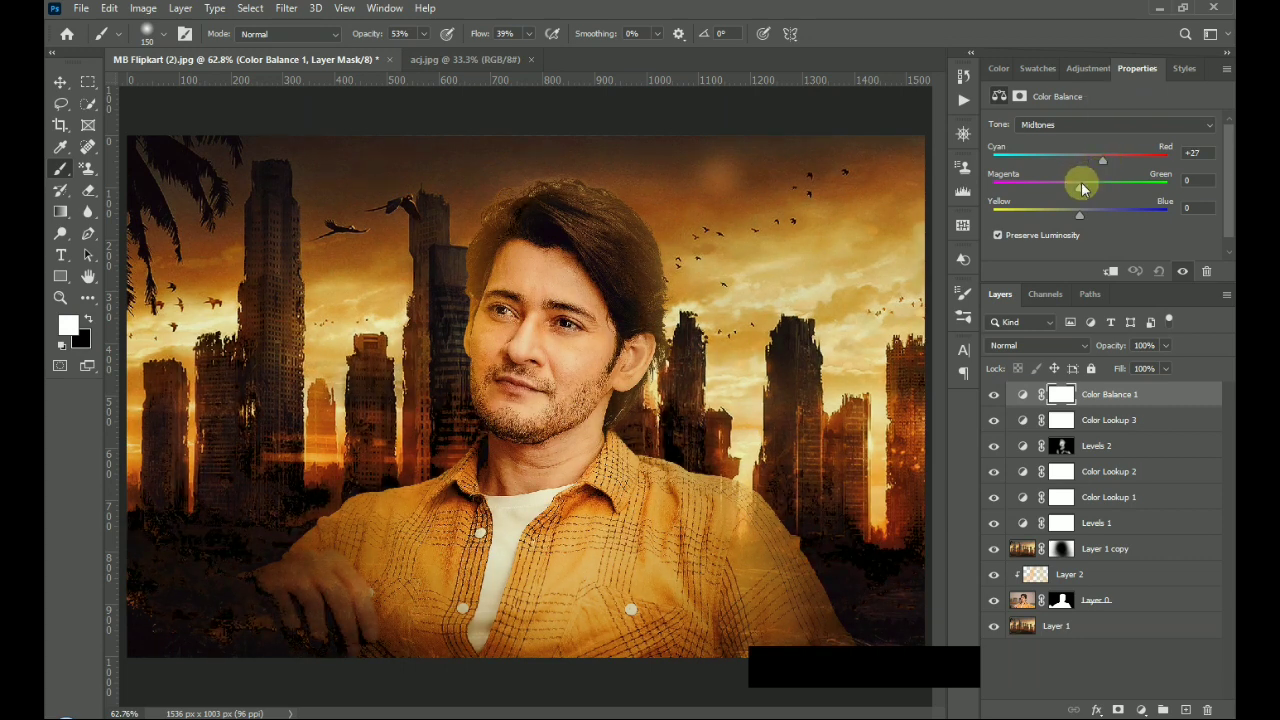
{"action": "left_click_drag", "start_coordinate": [1073, 191], "coordinate": [1097, 217]}
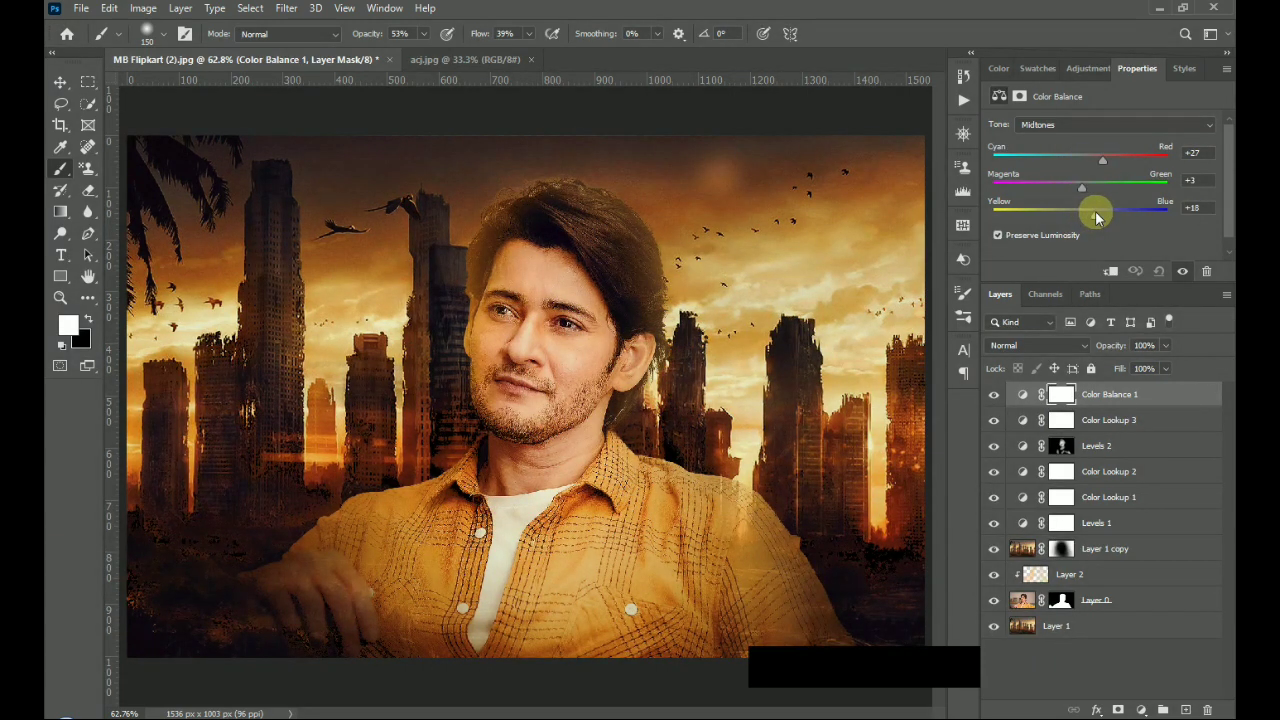
Set the Color Balance Shadows to cyan-red +3, magenta-green -8 and yellow-blue -6.
{"action": "left_click", "coordinate": [1050, 124]}
{"action": "left_click", "coordinate": [1045, 140]}
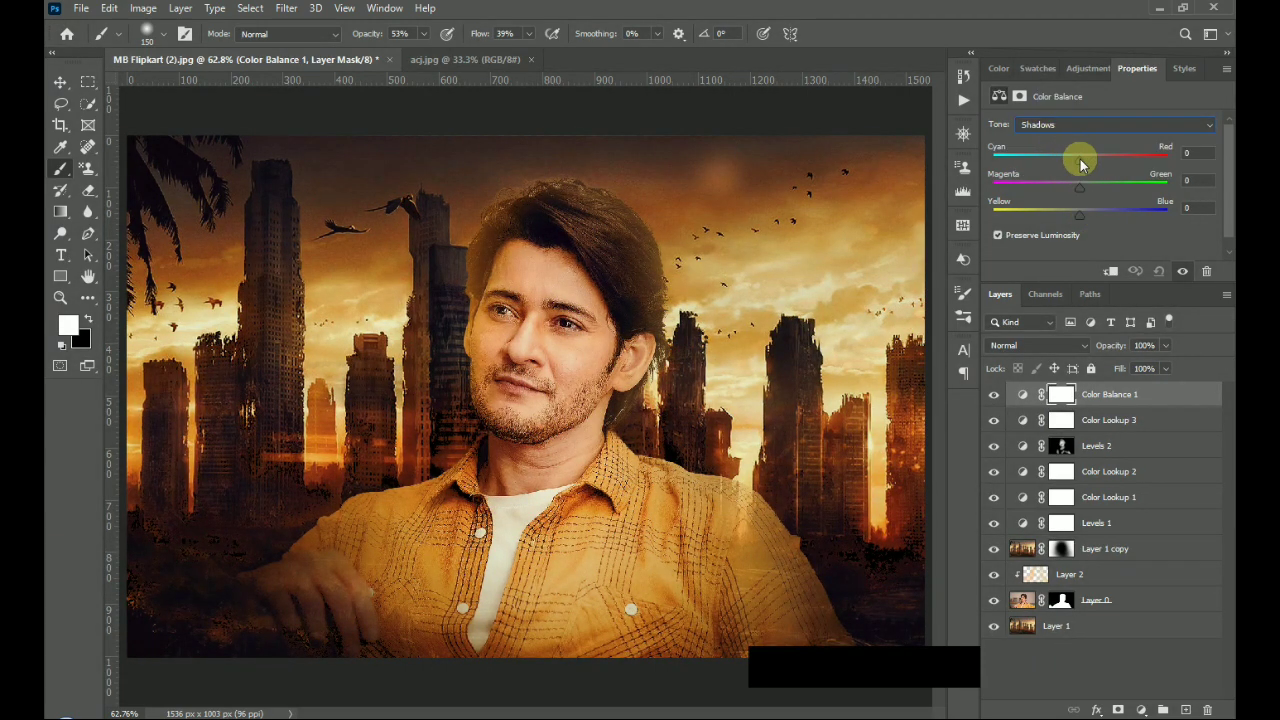
{"action": "left_click_drag", "start_coordinate": [1080, 163], "coordinate": [1072, 188]}
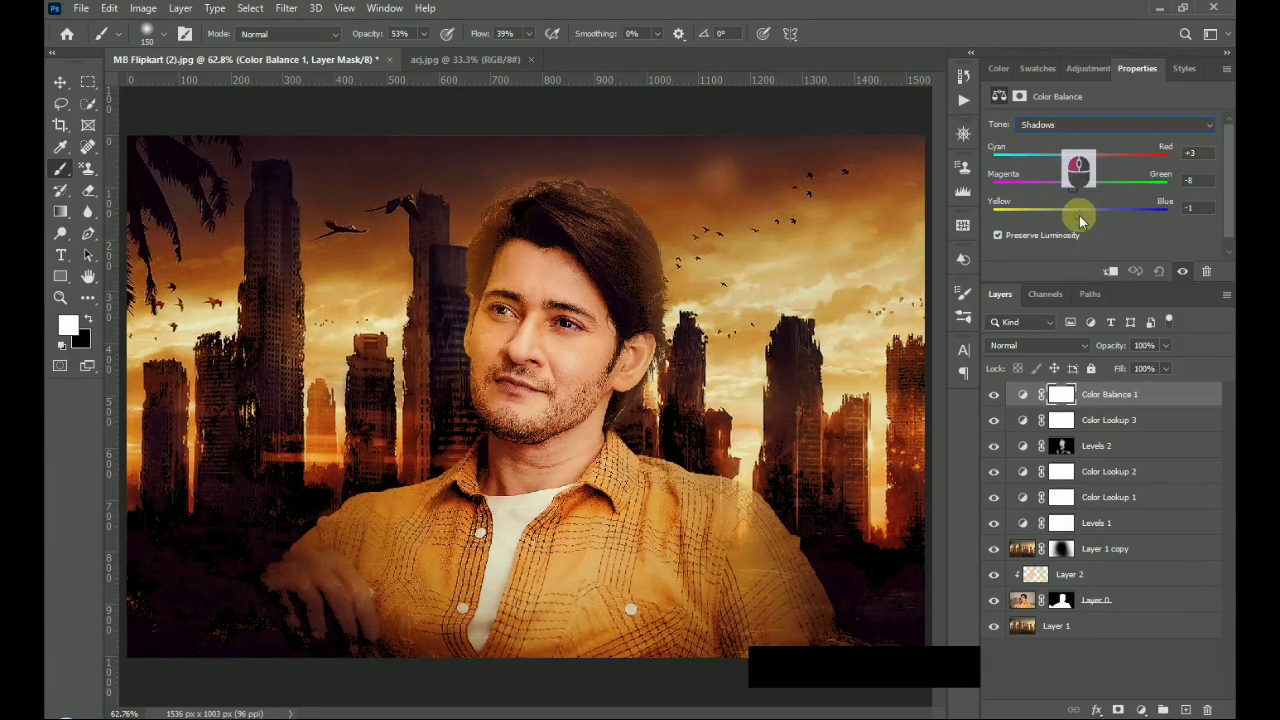
Set the Color Balance Highlights to cyan-red -33, magenta-green +6 and yellow-blue +30.
{"action": "left_click", "coordinate": [1075, 124]}
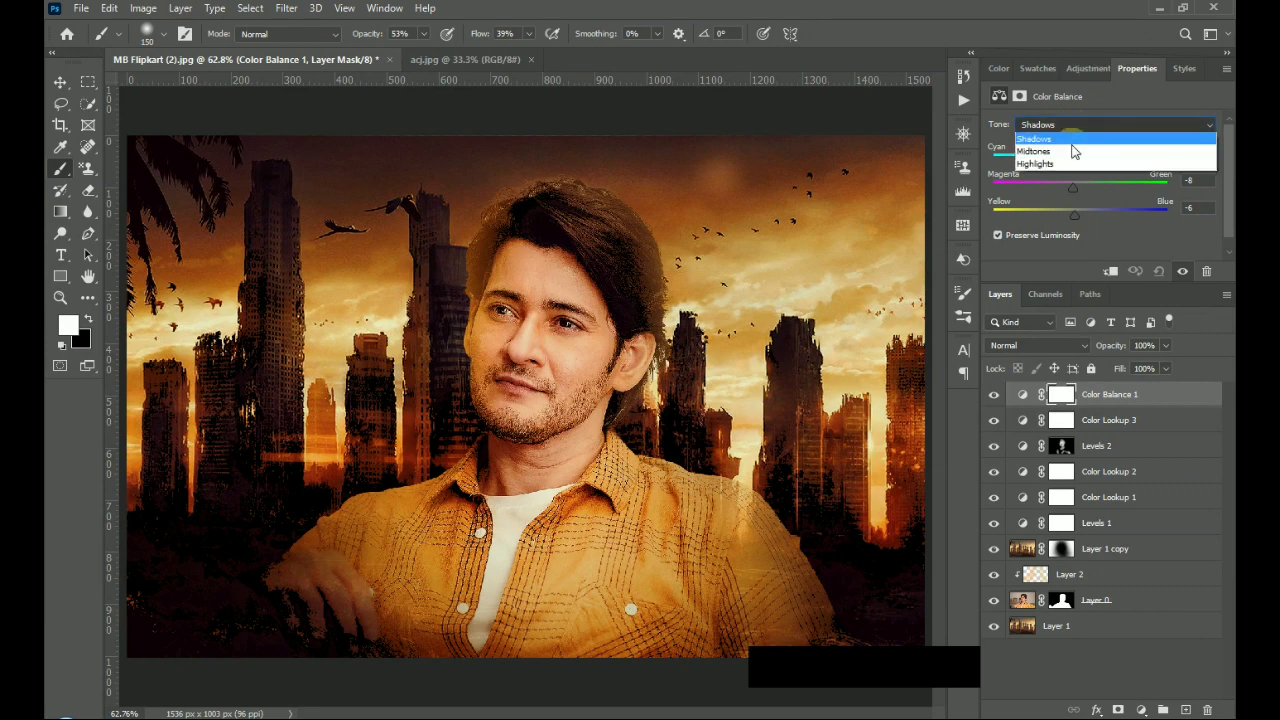
{"action": "left_click", "coordinate": [1078, 166]}
{"action": "left_click_drag", "start_coordinate": [1080, 163], "coordinate": [1106, 216]}
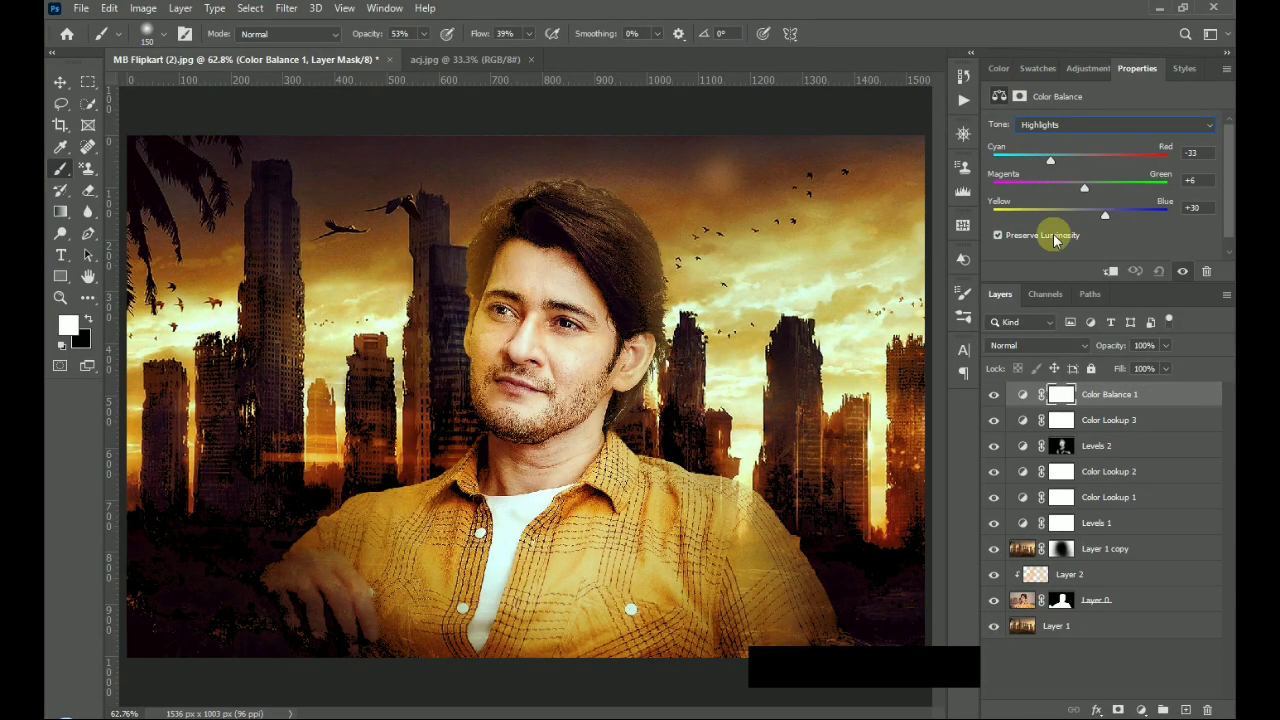
Compare the image with and without the Color Balance 1 layer.
{"action": "left_click", "coordinate": [996, 396]}
{"action": "left_click", "coordinate": [996, 396]}
{"action": "left_click", "coordinate": [996, 396]}
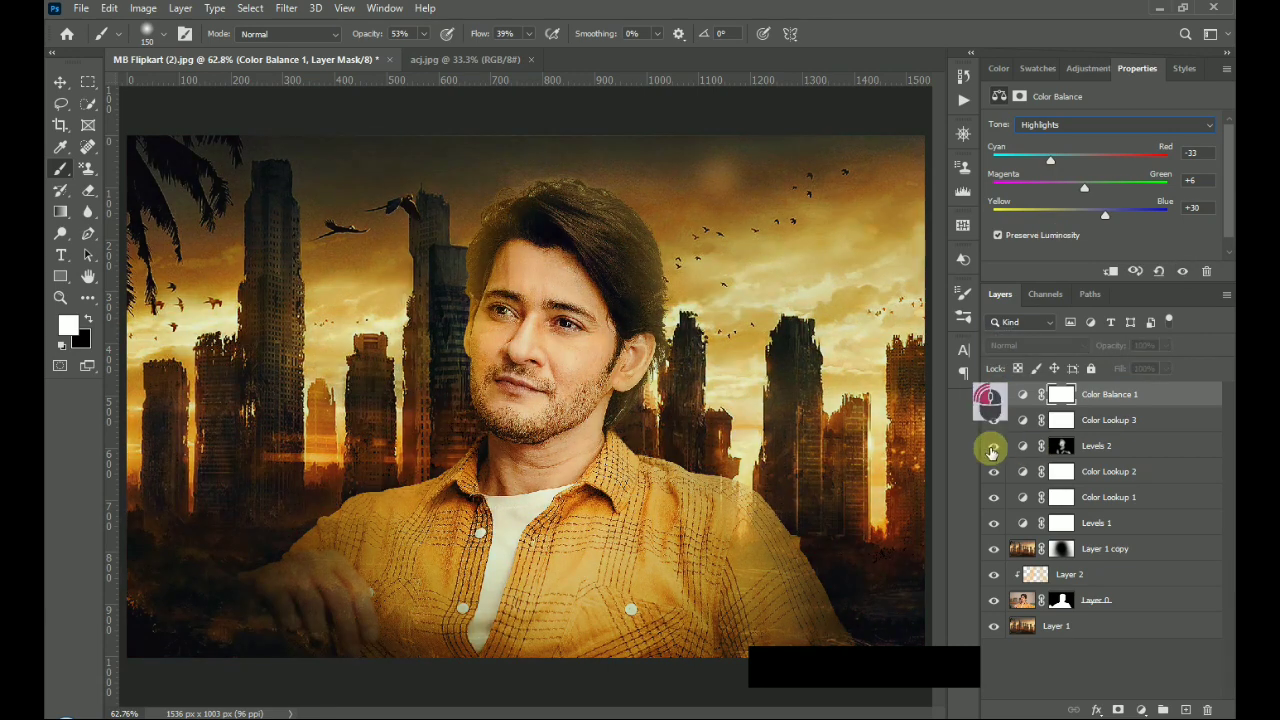
{"action": "left_click", "coordinate": [994, 397]}
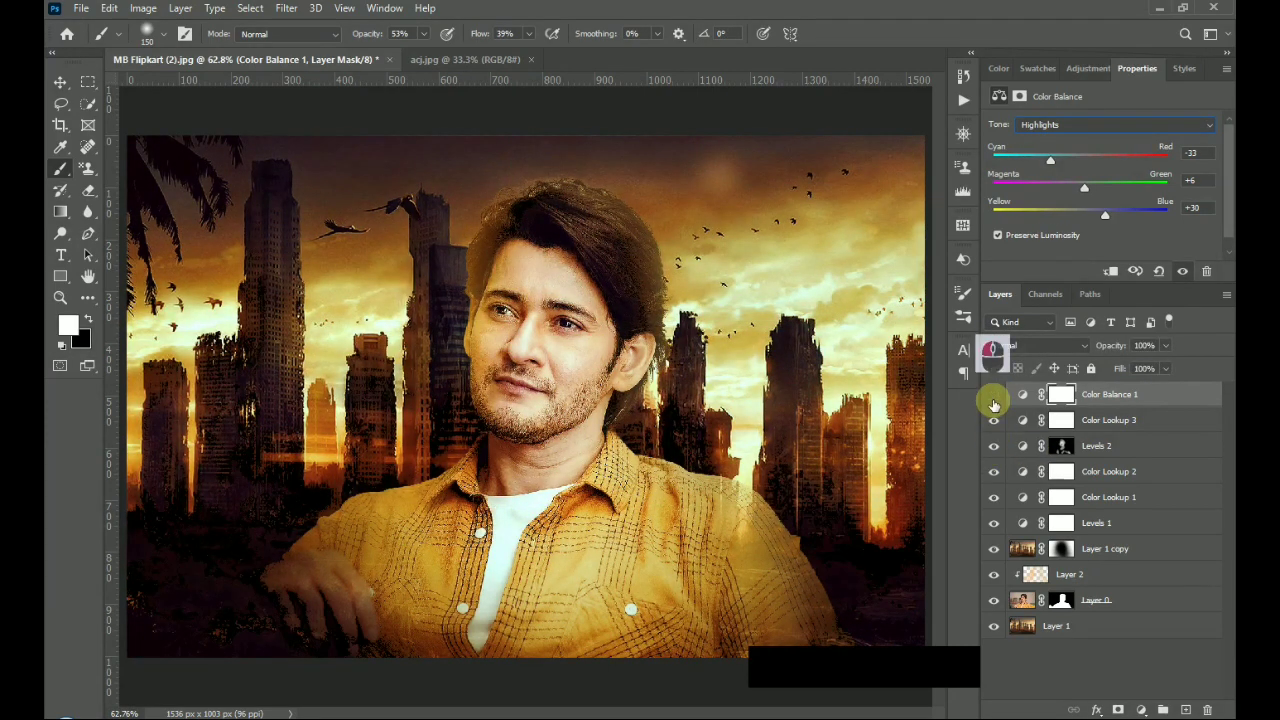
{"action": "left_click", "coordinate": [994, 397]}
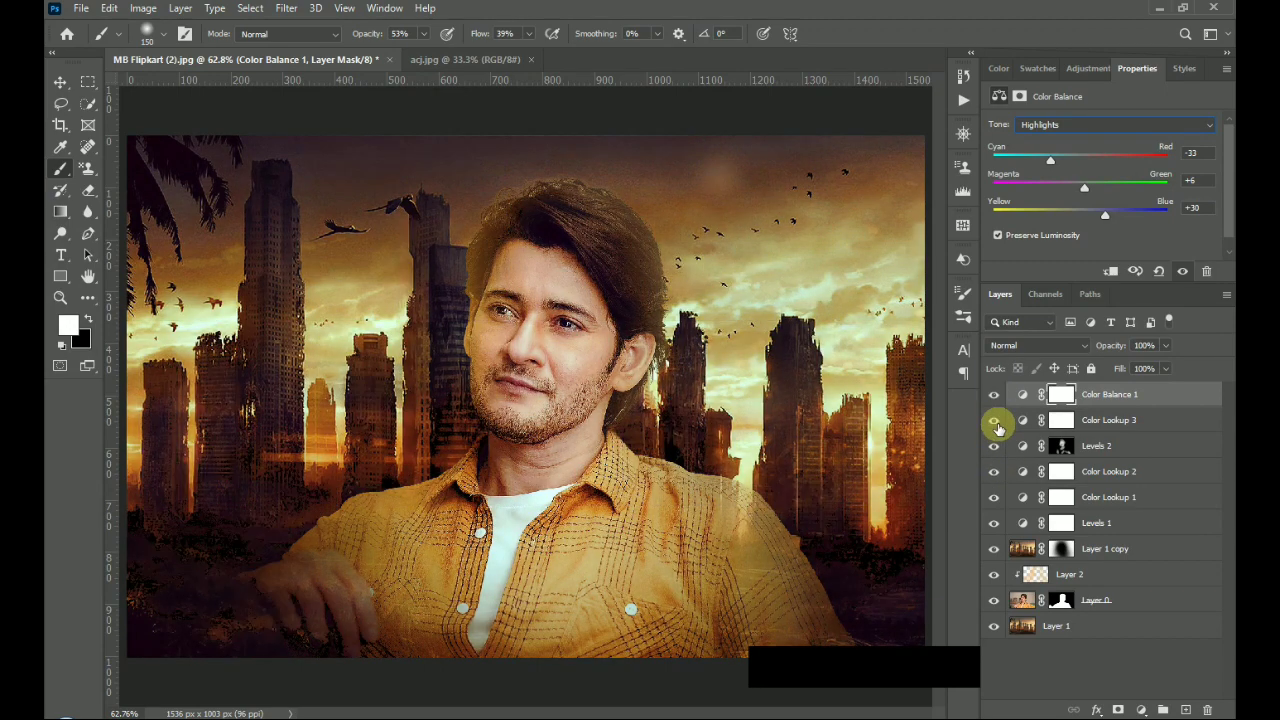
Lower the Levels 2 layer's opacity to 43% while checking the man's face close up.
{"action": "key", "text": "ctrl+plus"}
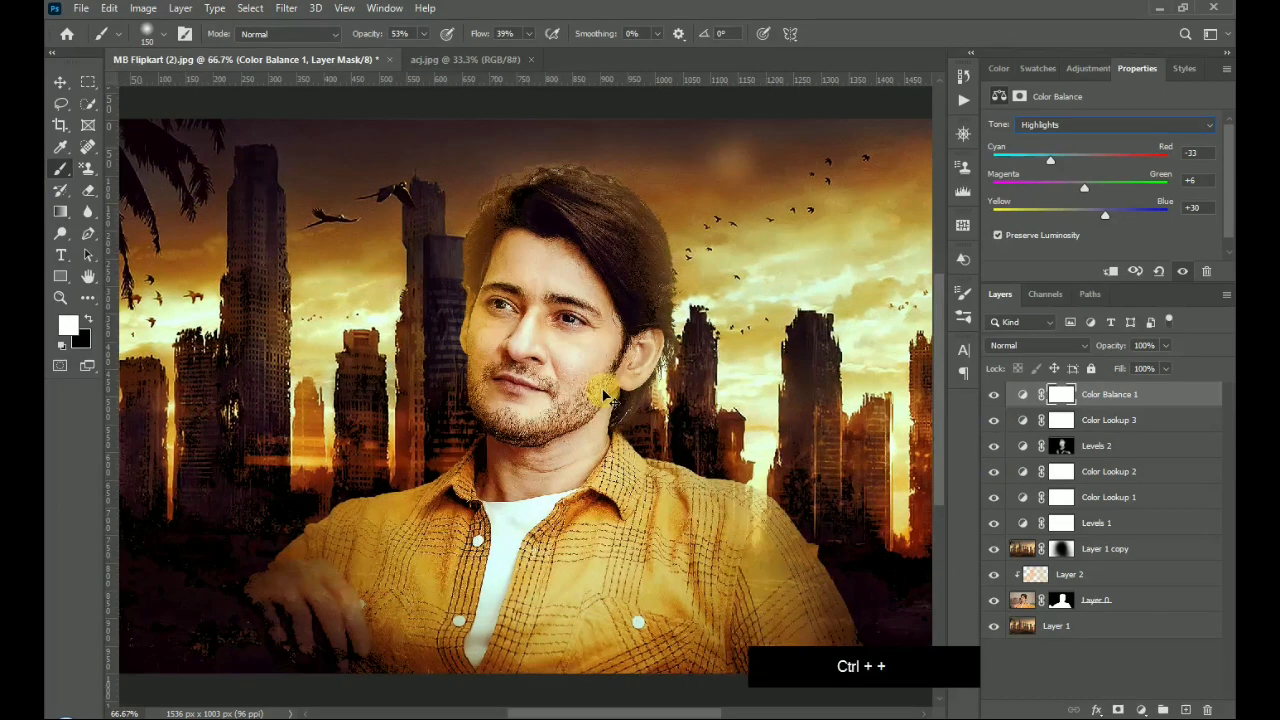
{"action": "key", "text": "ctrl+plus"}
{"action": "key", "text": "ctrl+plus"}
{"action": "key", "text": "ctrl+minus"}
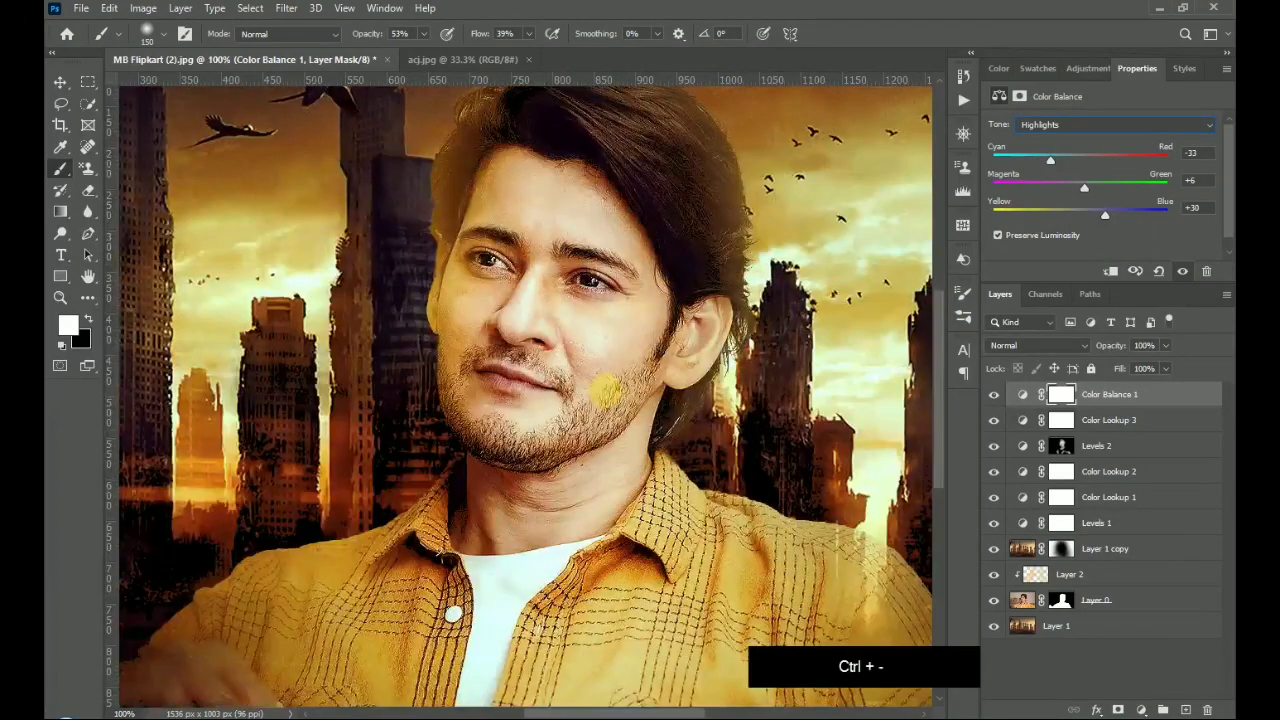
{"action": "left_click", "coordinate": [1020, 446]}
{"action": "left_click_drag", "start_coordinate": [1166, 345], "coordinate": [1137, 368]}
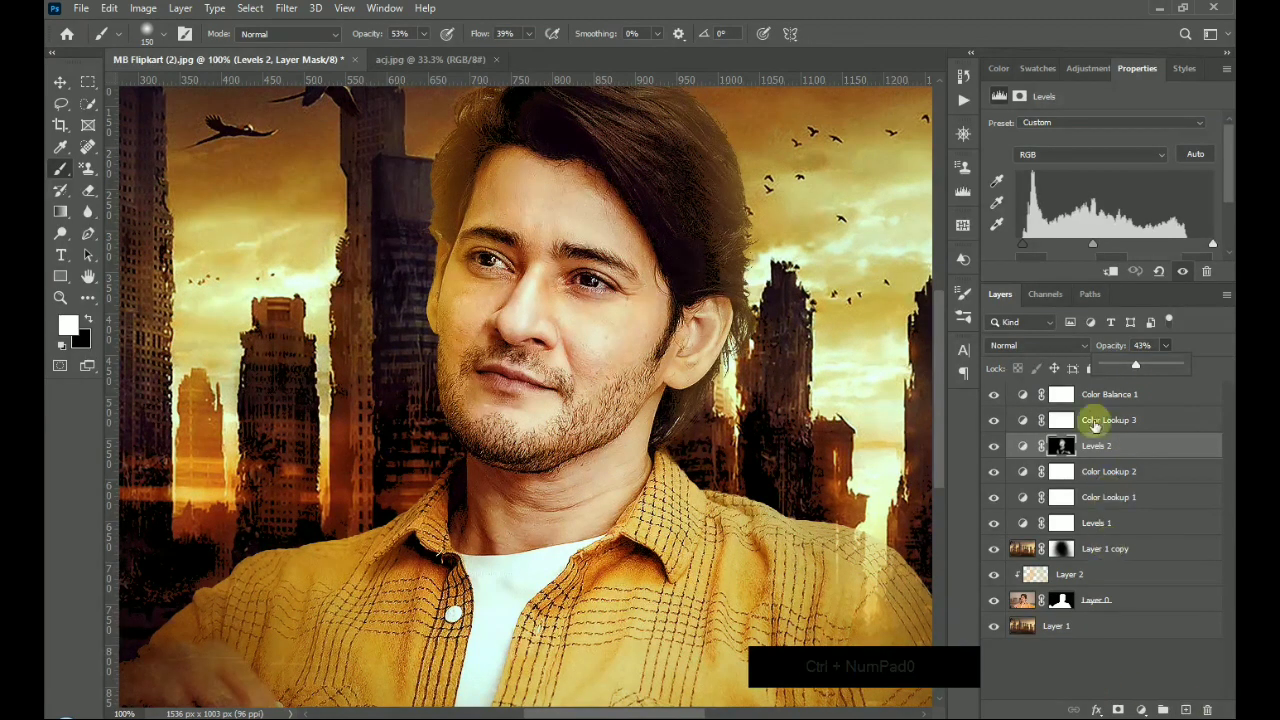
Add a new layer above Color Balance 1, fill it with gray and set its blend mode to Overlay.
{"action": "left_click", "coordinate": [1100, 396]}
{"action": "key", "text": "ctrl+minus"}
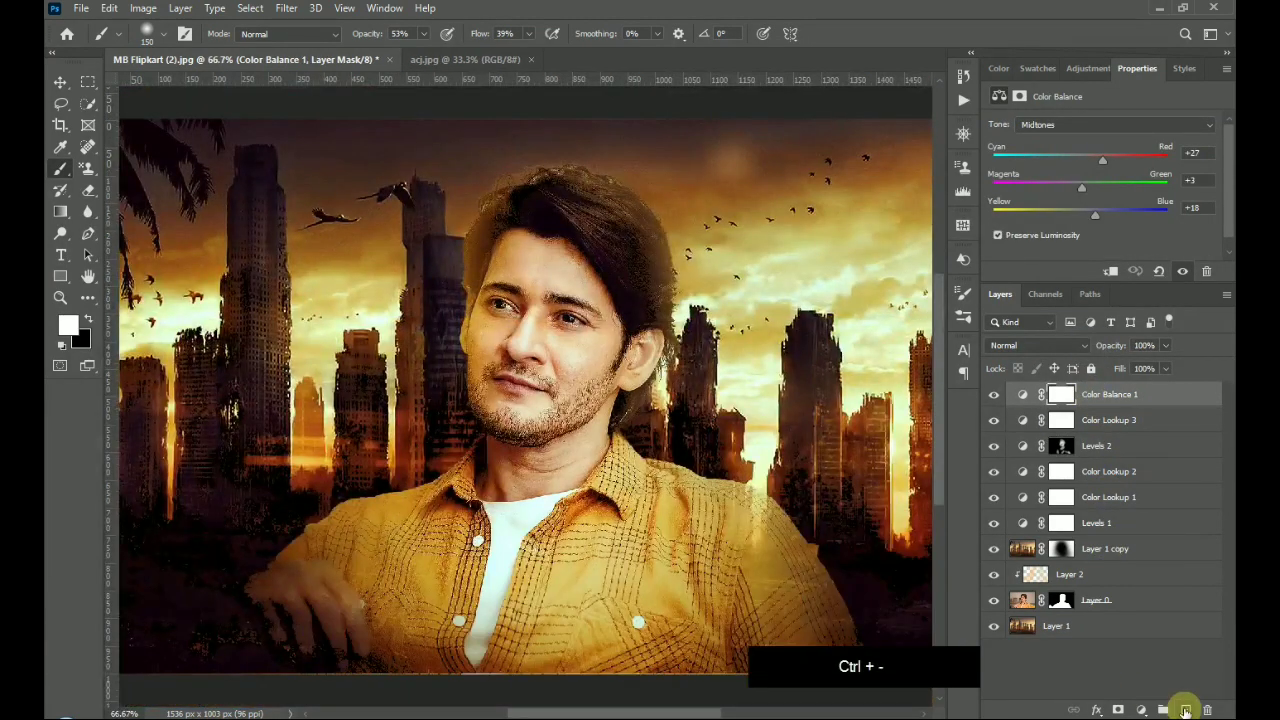
{"action": "left_click", "coordinate": [1185, 710]}
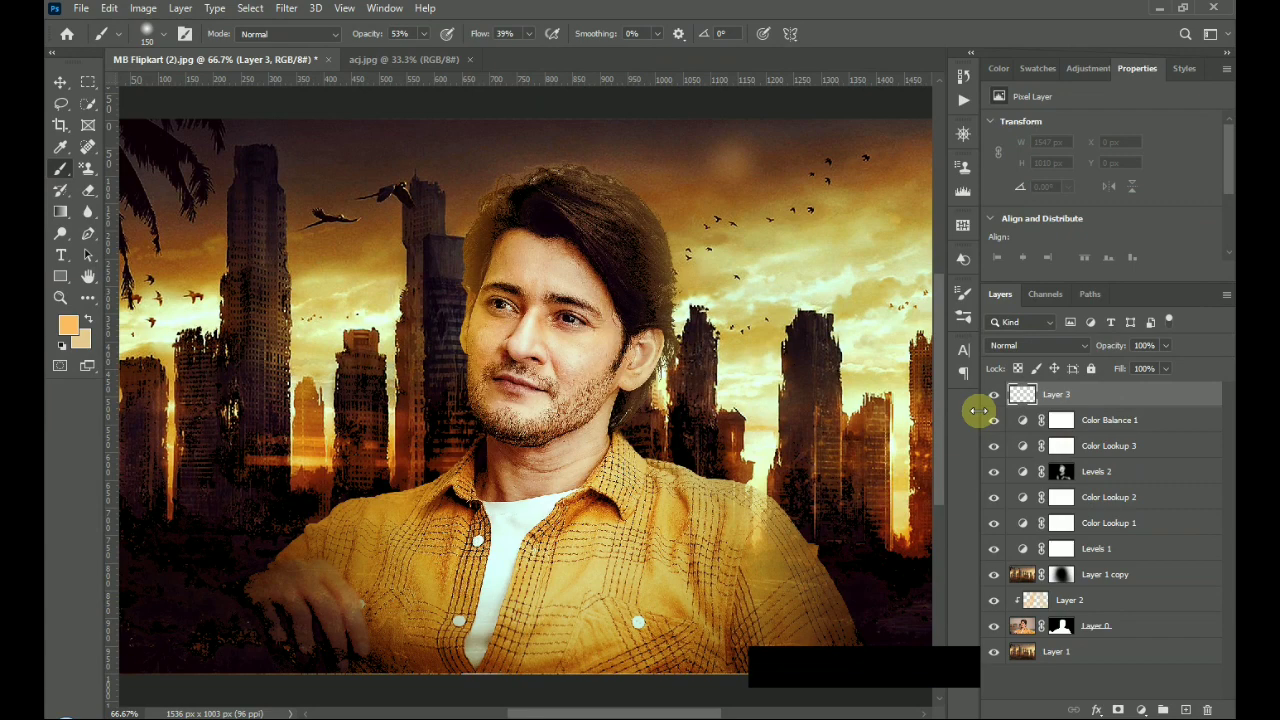
{"action": "key", "text": "shift+F5"}
{"action": "left_click", "coordinate": [743, 190]}
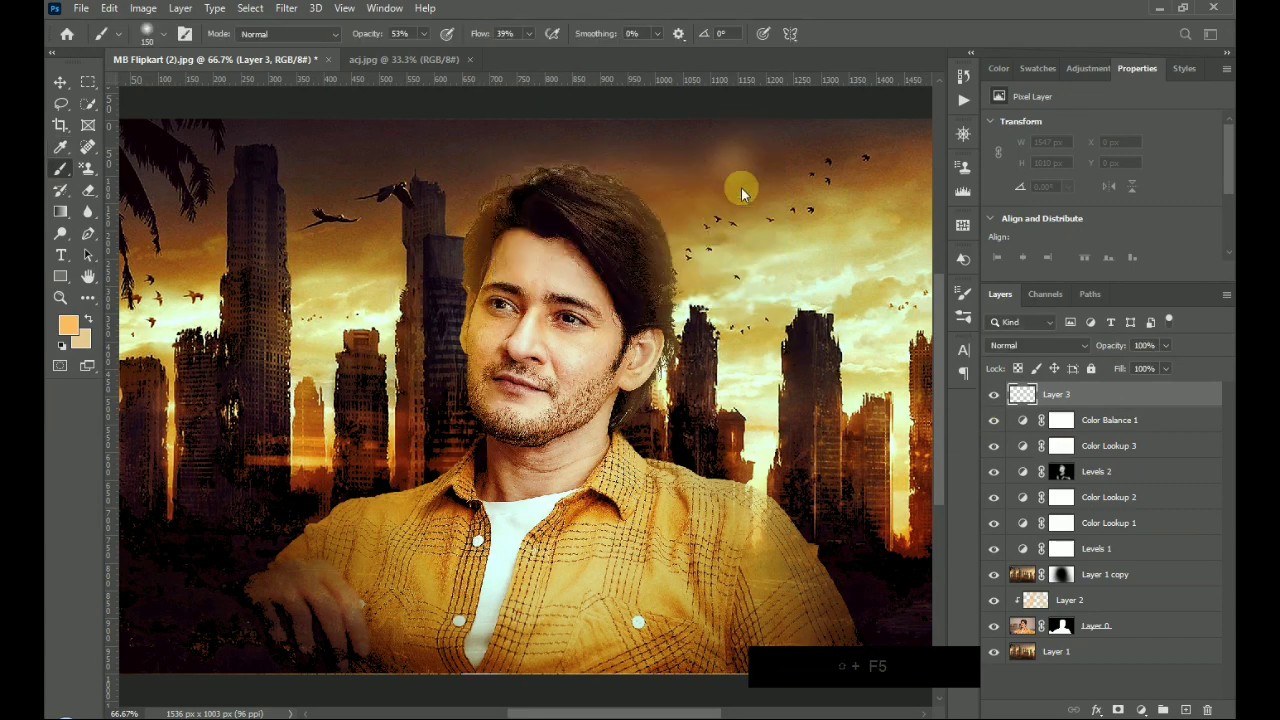
{"action": "left_click", "coordinate": [1018, 348]}
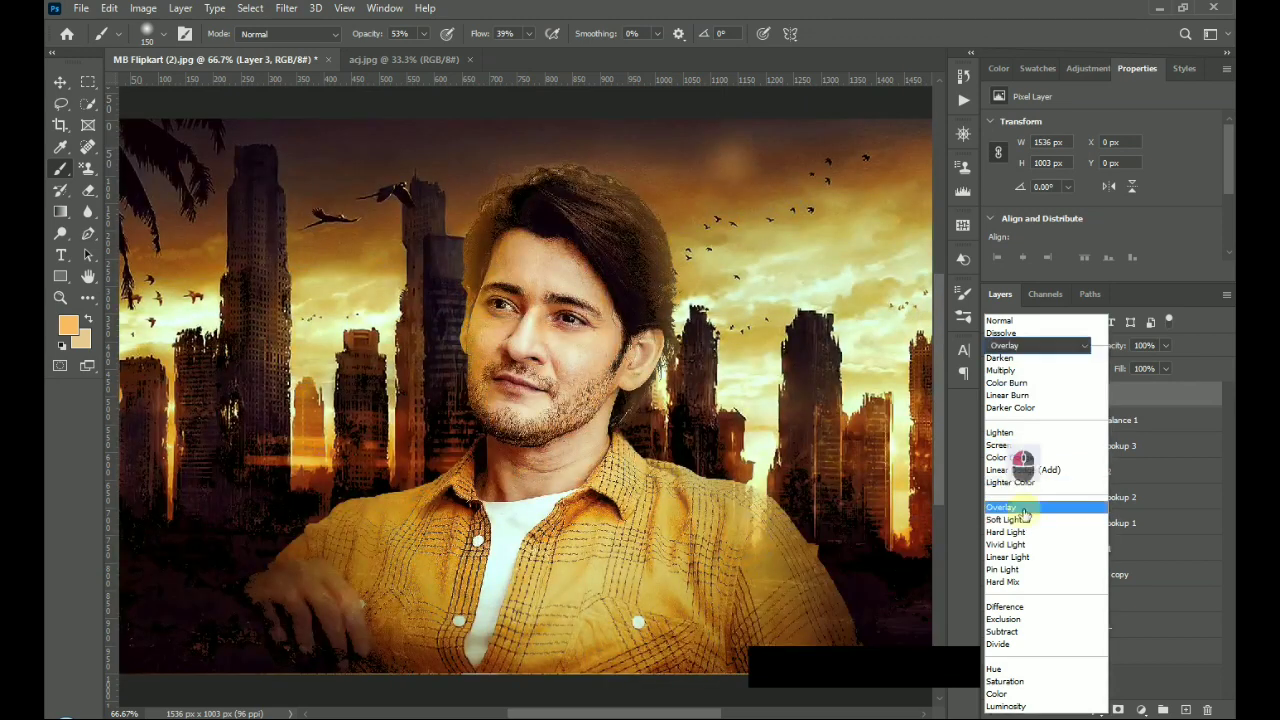
{"action": "left_click", "coordinate": [1021, 508]}
Dodge the man's face and neck on the gray Layer 3 with a 50 px brush, Midtones range, 25% exposure.
{"action": "left_click", "coordinate": [61, 234]}
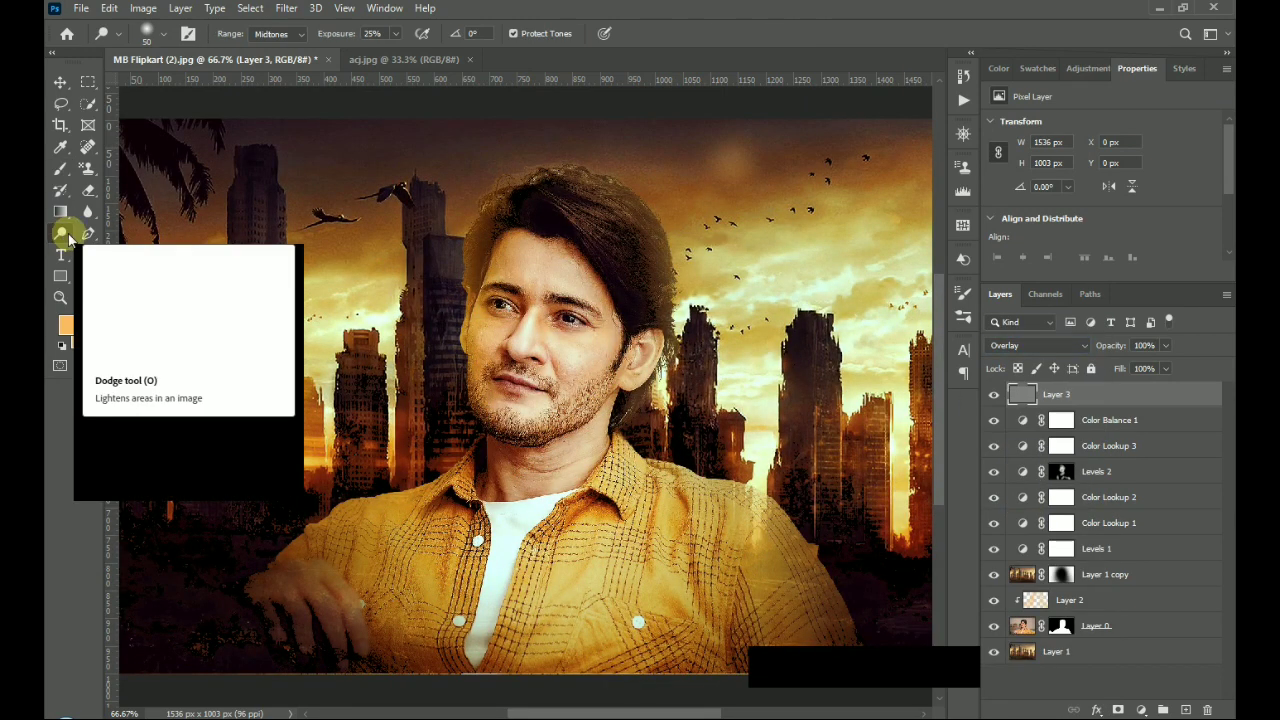
{"action": "key", "text": "ctrl+plus"}
{"action": "key", "text": "ctrl+plus"}
{"action": "mouse_move", "coordinate": [650, 321]}
{"action": "left_mouse_down"}
{"action": "mouse_move", "coordinate": [639, 372]}
{"action": "mouse_move", "coordinate": [711, 334]}
{"action": "mouse_move", "coordinate": [728, 345]}
{"action": "left_mouse_up"}
{"action": "left_click_drag", "start_coordinate": [426, 449], "coordinate": [482, 437]}
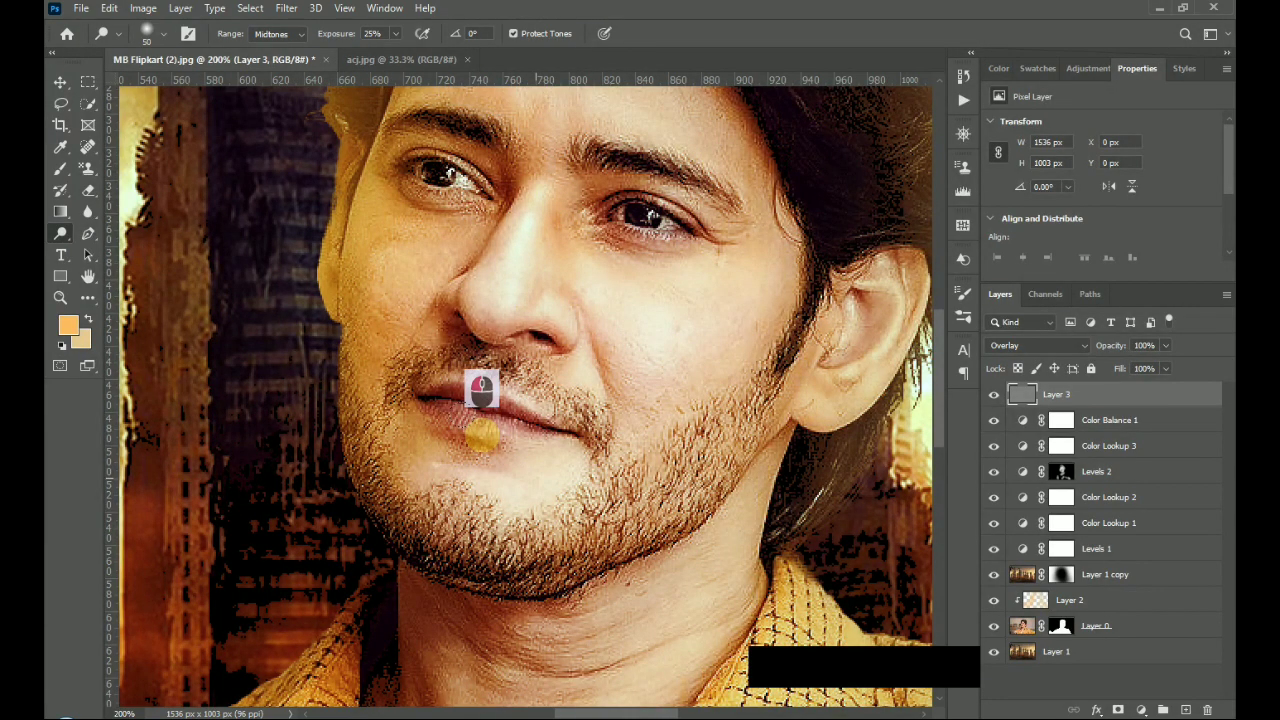
{"action": "key", "text": "ctrl+0"}
{"action": "key", "text": "ctrl+1"}
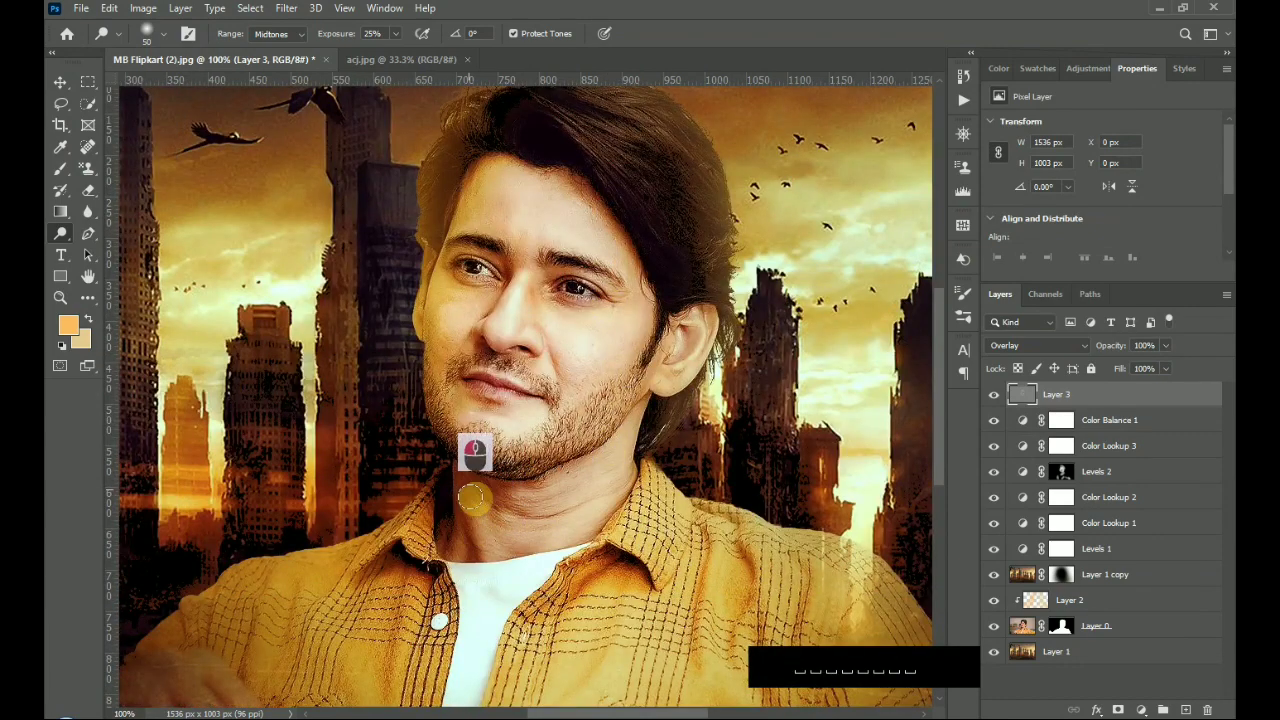
{"action": "mouse_move", "coordinate": [471, 497]}
{"action": "left_mouse_down"}
{"action": "mouse_move", "coordinate": [616, 461]}
{"action": "mouse_move", "coordinate": [478, 537]}
{"action": "mouse_move", "coordinate": [546, 545]}
{"action": "mouse_move", "coordinate": [509, 495]}
{"action": "left_mouse_up"}
Enlarge the Dodge brush to 150 px and lighten the shirt on Layer 3.
{"action": "key", "text": "ctrl+minus"}
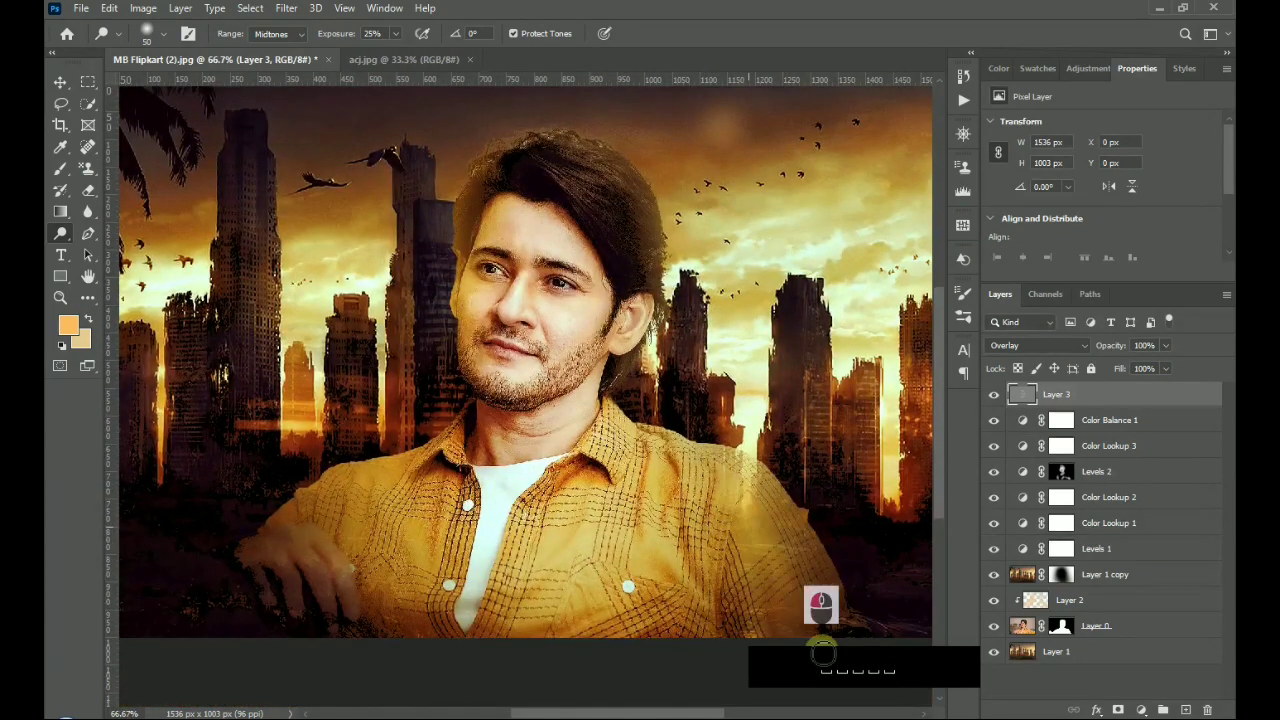
{"action": "key", "text": "bracketright"}
{"action": "key", "text": "bracketright"}
{"action": "key", "text": "bracketright"}
{"action": "key", "text": "bracketright"}
{"action": "key", "text": "bracketright"}
{"action": "key", "text": "bracketright"}
{"action": "key", "text": "bracketright"}
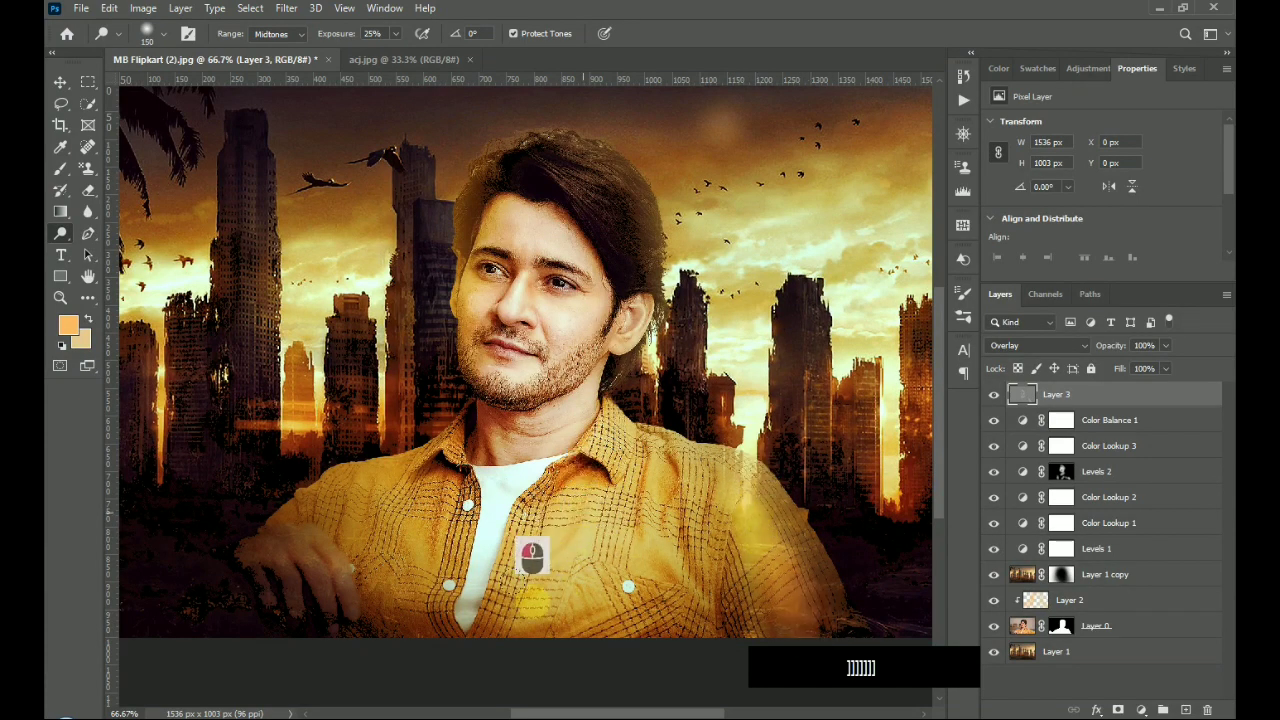
{"action": "left_click_drag", "start_coordinate": [531, 556], "coordinate": [414, 529]}
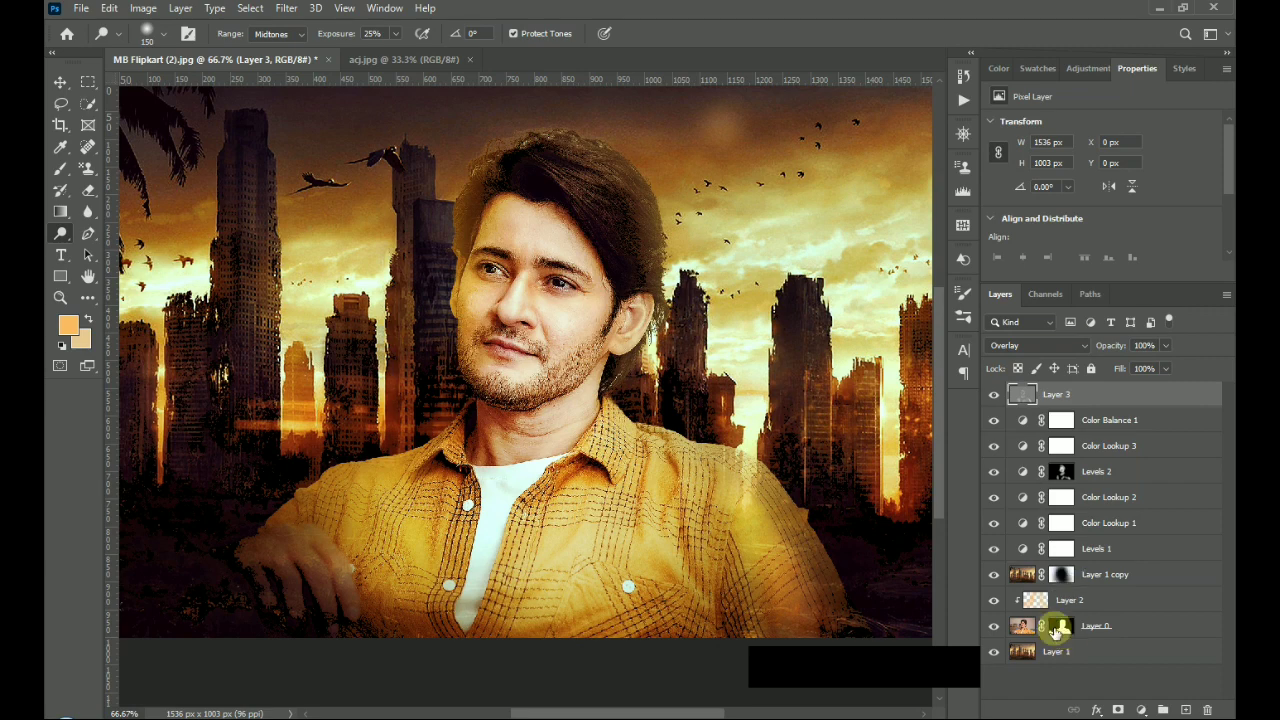
Try to dodge along the man's outer edges inside a selection loaded from the Layer 0 mask.
{"action": "left_click", "coordinate": [1063, 626], "text": "ctrl"}
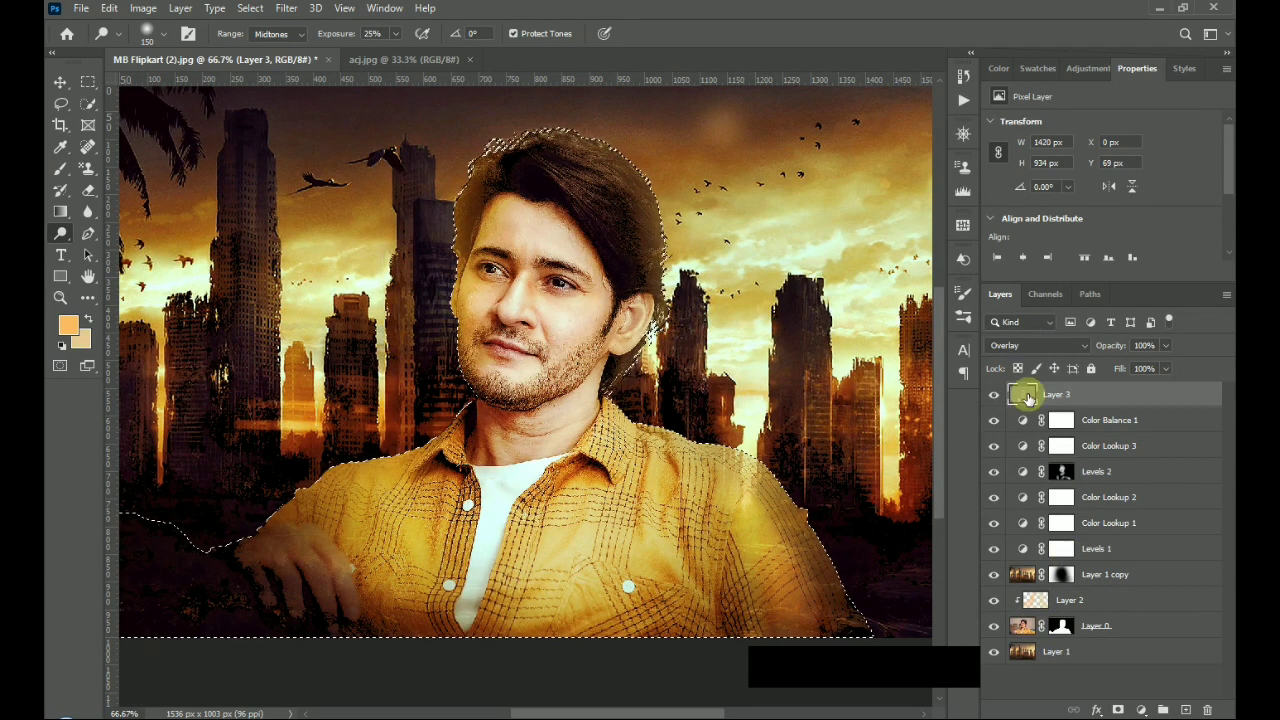
{"action": "mouse_move", "coordinate": [463, 152]}
{"action": "left_mouse_down"}
{"action": "mouse_move", "coordinate": [543, 108]}
{"action": "mouse_move", "coordinate": [561, 126]}
{"action": "mouse_move", "coordinate": [650, 368]}
{"action": "mouse_move", "coordinate": [636, 400]}
{"action": "mouse_move", "coordinate": [720, 414]}
{"action": "mouse_move", "coordinate": [661, 412]}
{"action": "mouse_move", "coordinate": [844, 537]}
{"action": "mouse_move", "coordinate": [891, 623]}
{"action": "left_mouse_up"}
{"action": "key", "text": "ctrl+z"}
{"action": "key", "text": "ctrl+d"}
Dodge the top of the man's hair on Layer 3 and compare the image with and without that layer.
{"action": "left_click_drag", "start_coordinate": [545, 145], "coordinate": [571, 151]}
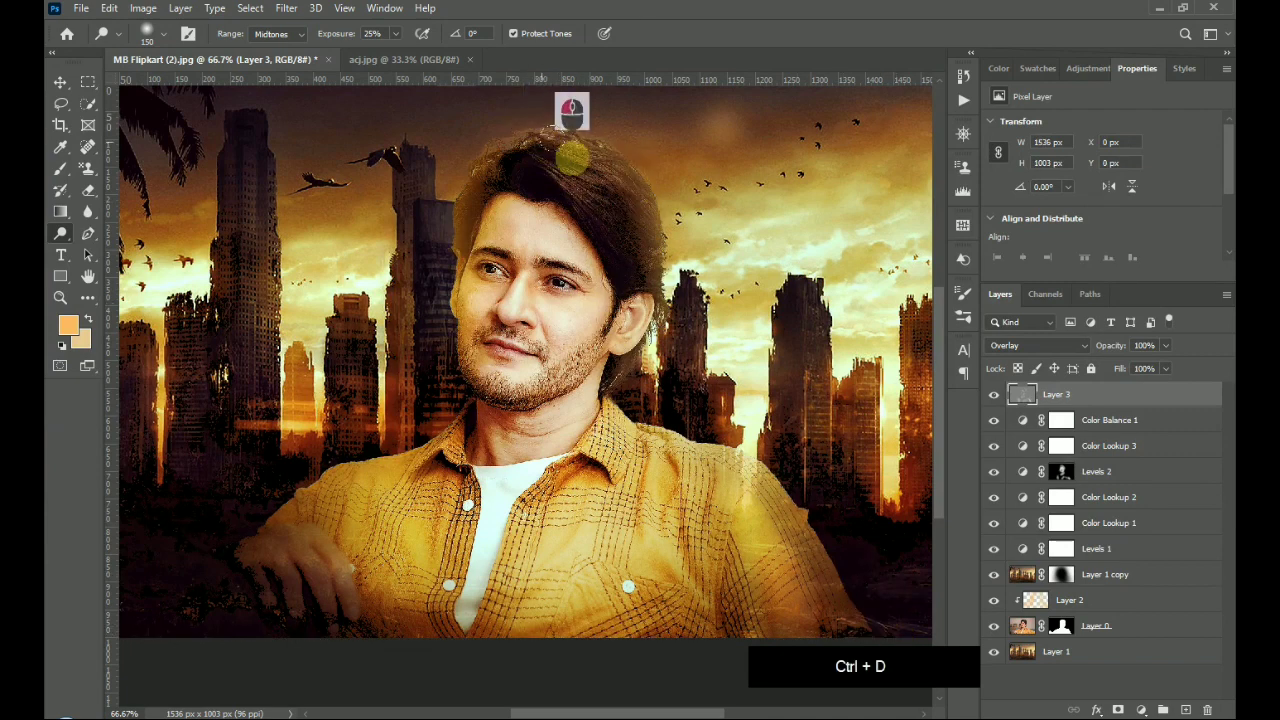
{"action": "left_click", "coordinate": [995, 396]}
{"action": "left_click", "coordinate": [995, 396]}
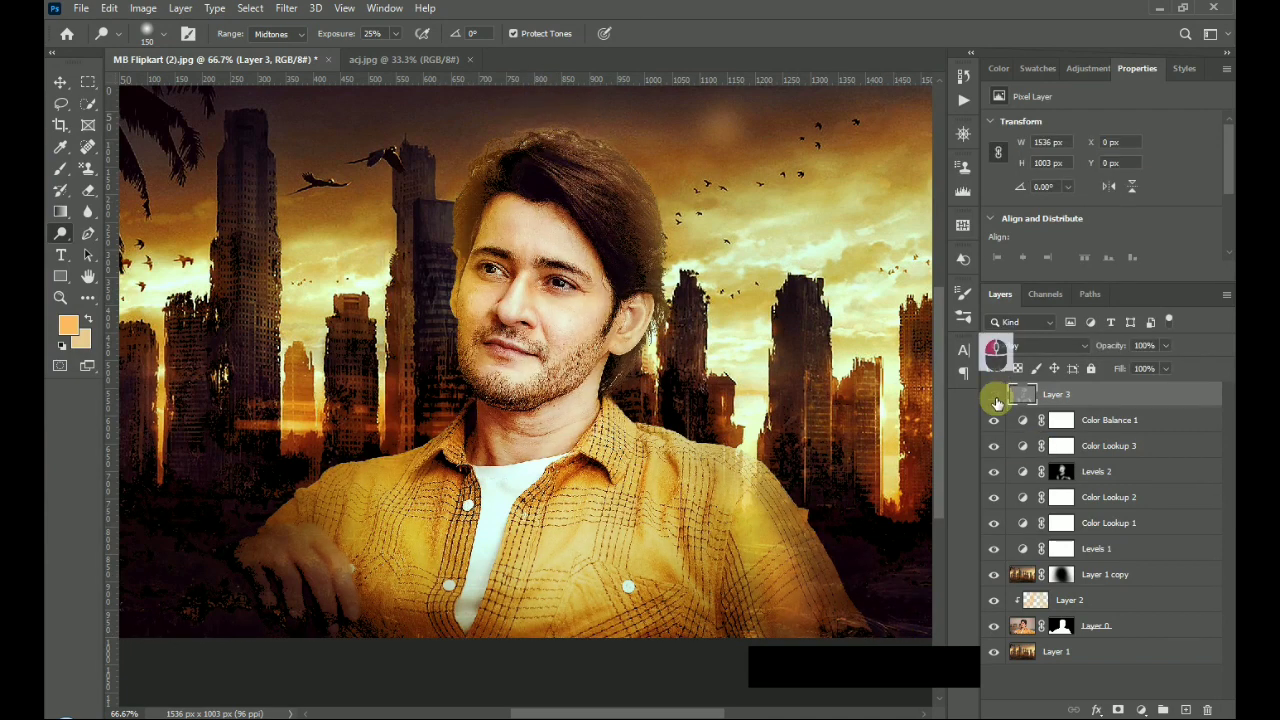
{"action": "left_click", "coordinate": [995, 396]}
{"action": "left_click", "coordinate": [995, 396]}
{"action": "left_click", "coordinate": [995, 396]}
{"action": "left_click", "coordinate": [994, 395]}
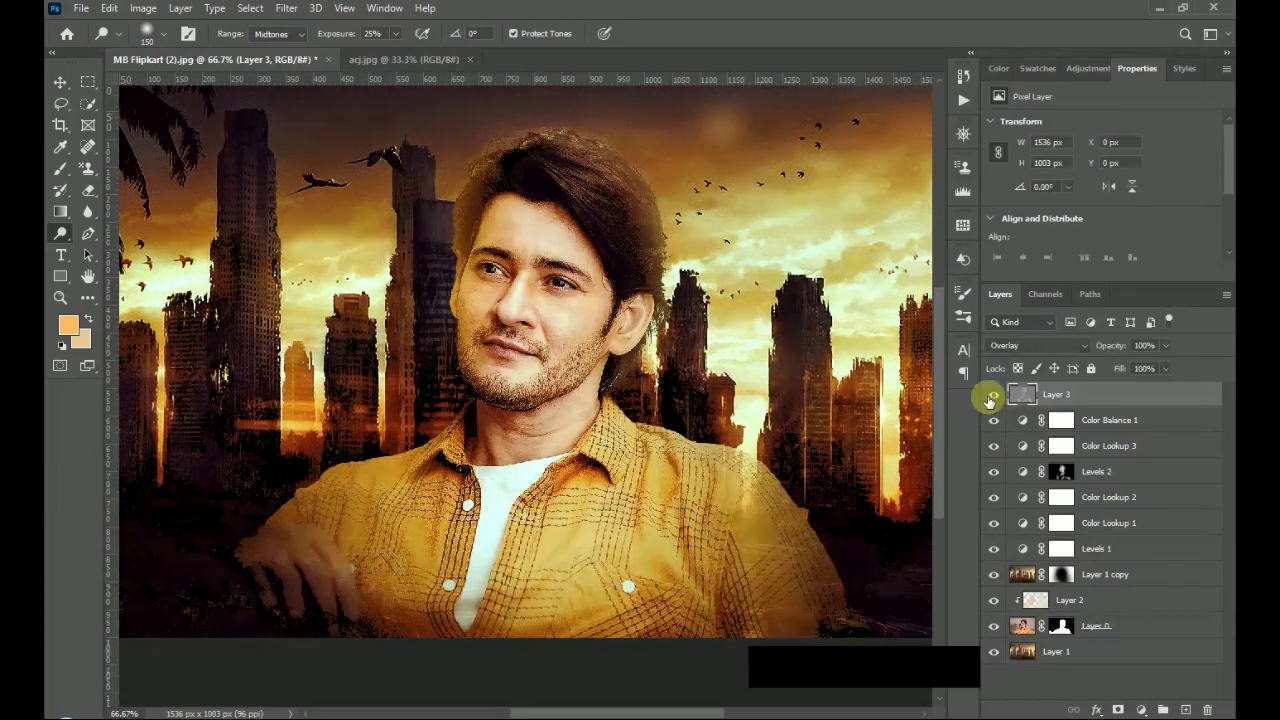
Add the two-line white title "SUPER STAR" in 160 pt Impact over the buildings beside the man's head.
{"action": "left_click", "coordinate": [61, 256]}
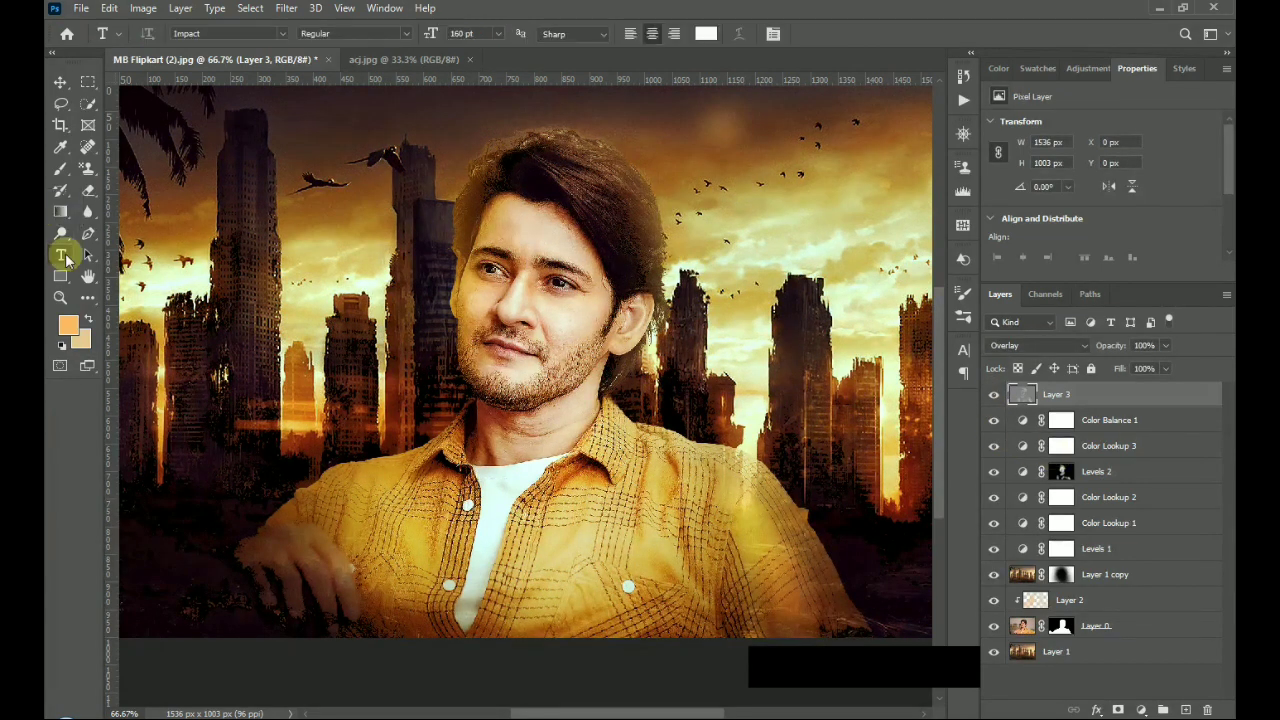
{"action": "left_click", "coordinate": [322, 244]}
{"action": "type", "text": "S"}
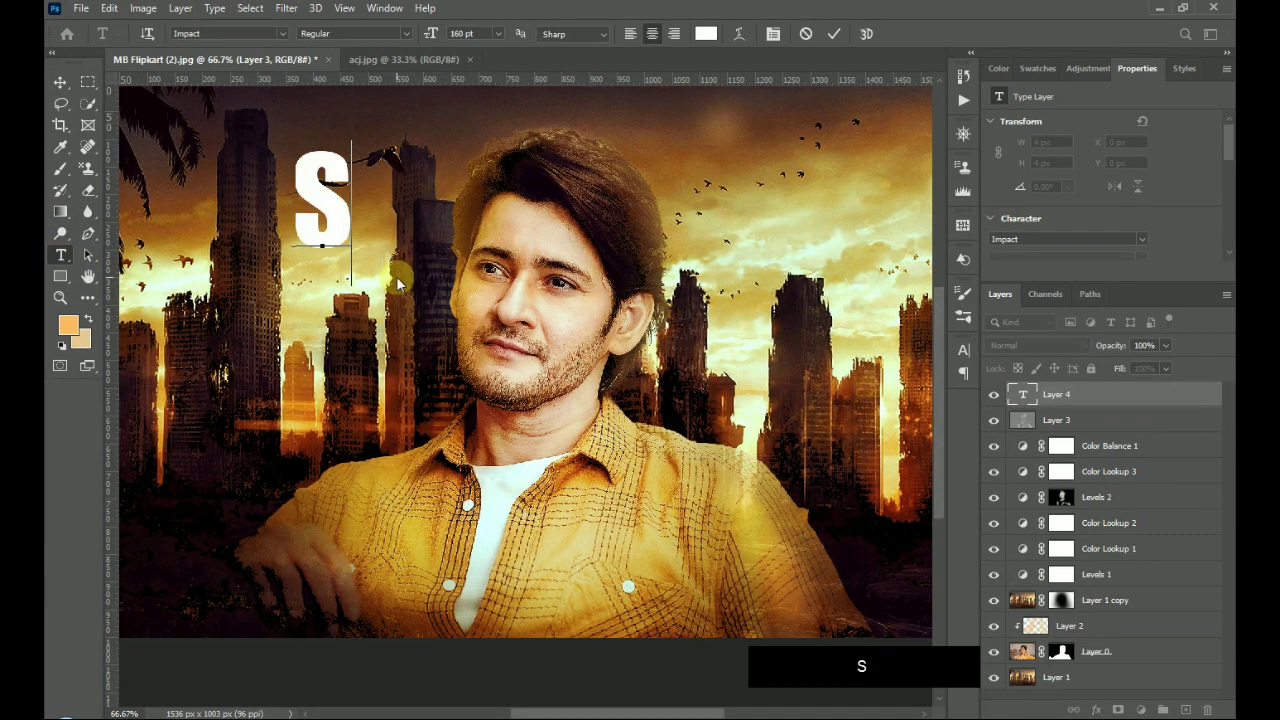
{"action": "type", "text": "UPERS"}
{"action": "key", "text": "BackSpace"}
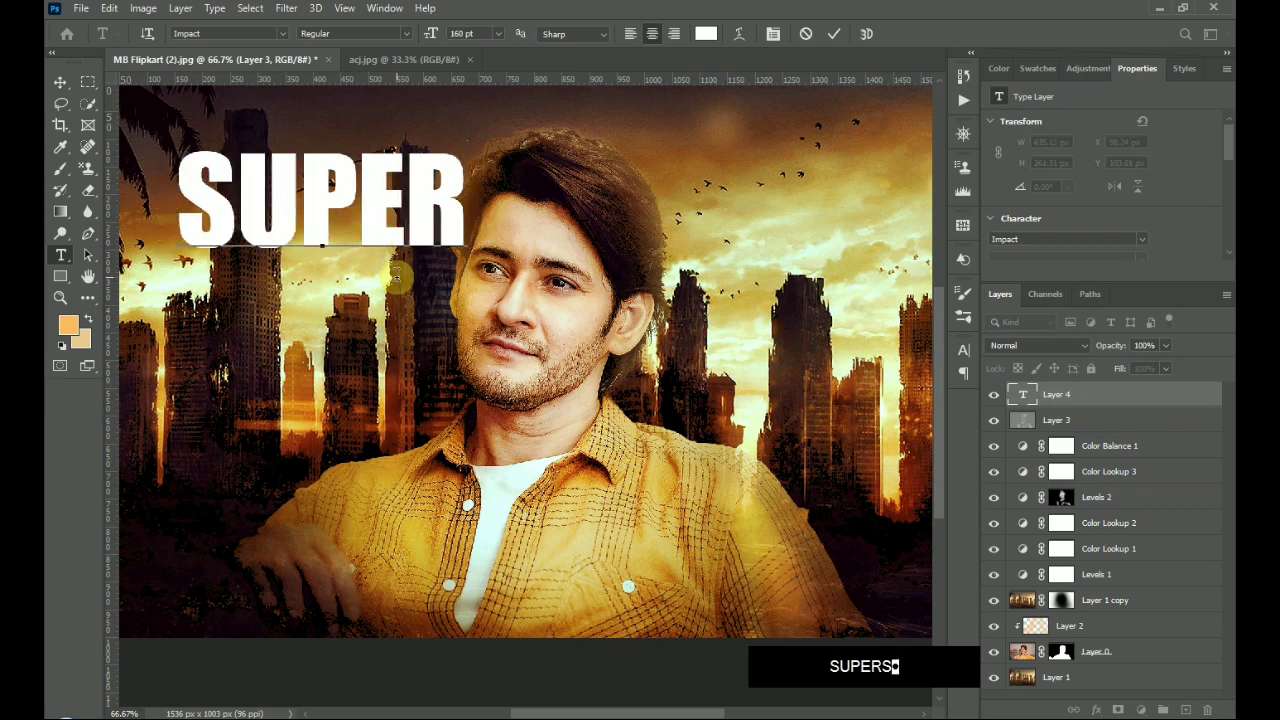
{"action": "type", "text": "STAR"}
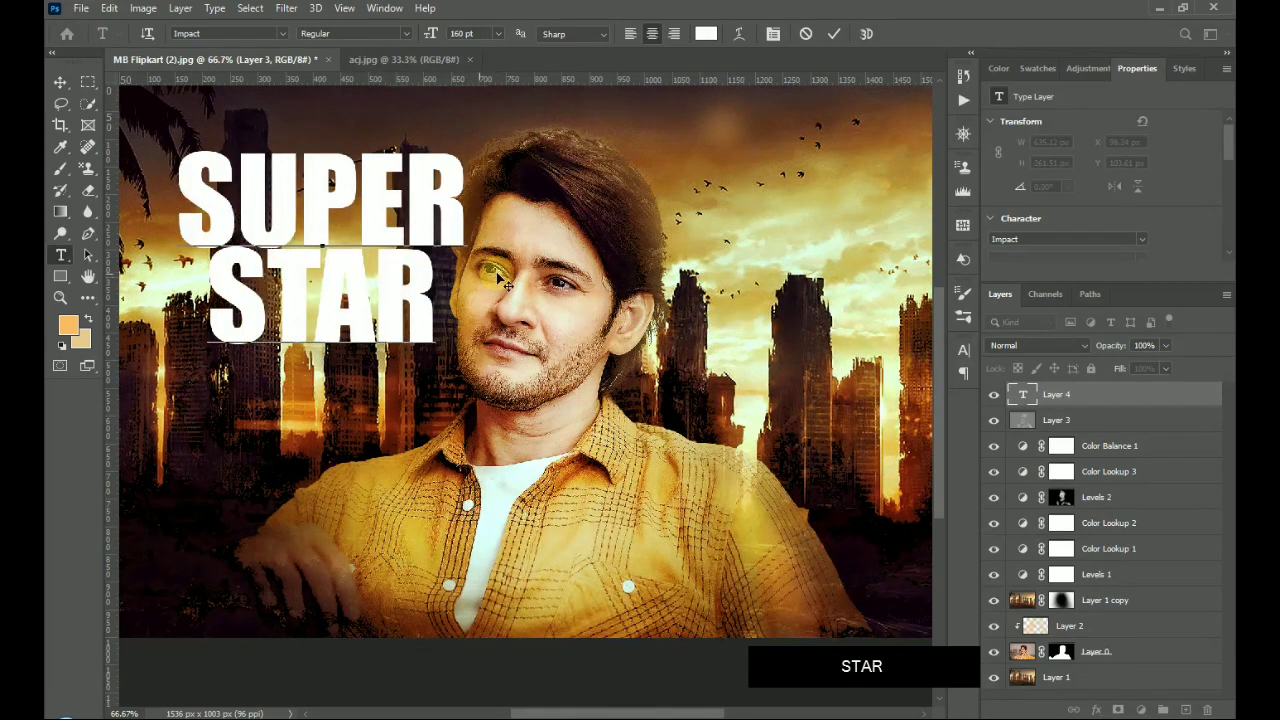
Set the font size of the word "STAR" in the title to 180 pt.
{"action": "left_click_drag", "start_coordinate": [434, 290], "coordinate": [211, 304]}
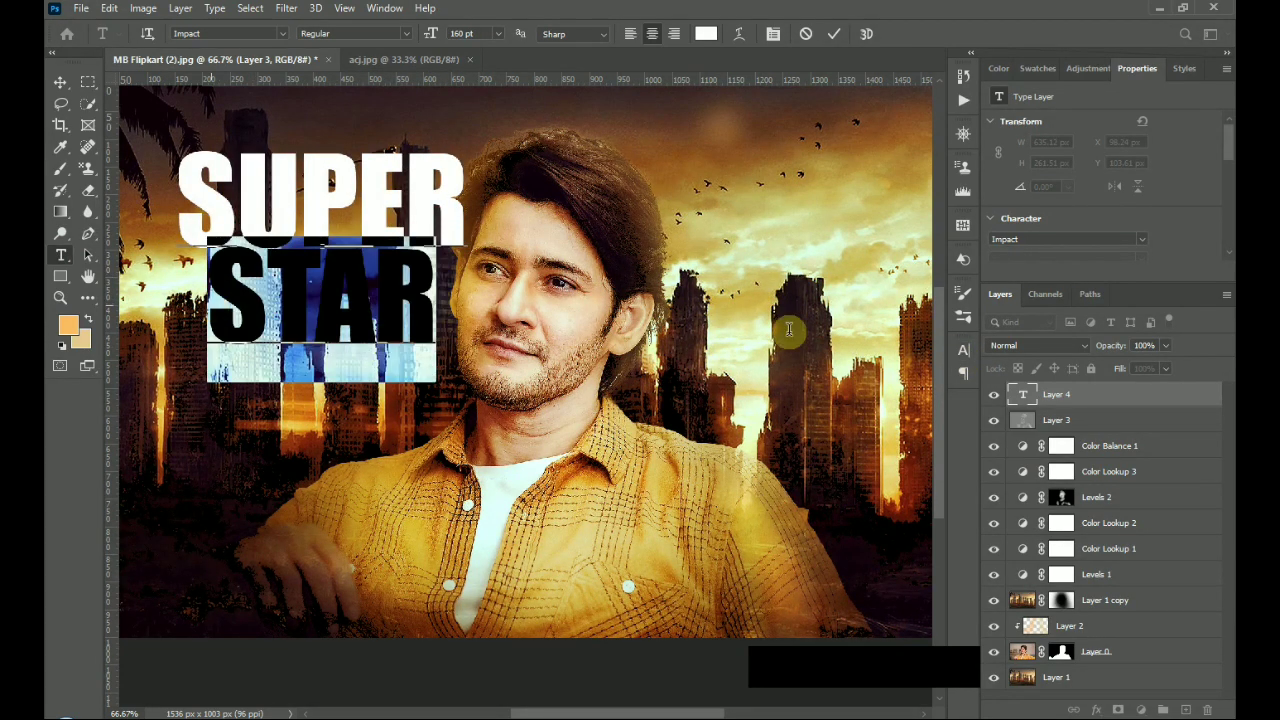
{"action": "left_click", "coordinate": [966, 353]}
{"action": "left_click_drag", "start_coordinate": [823, 394], "coordinate": [790, 395]}
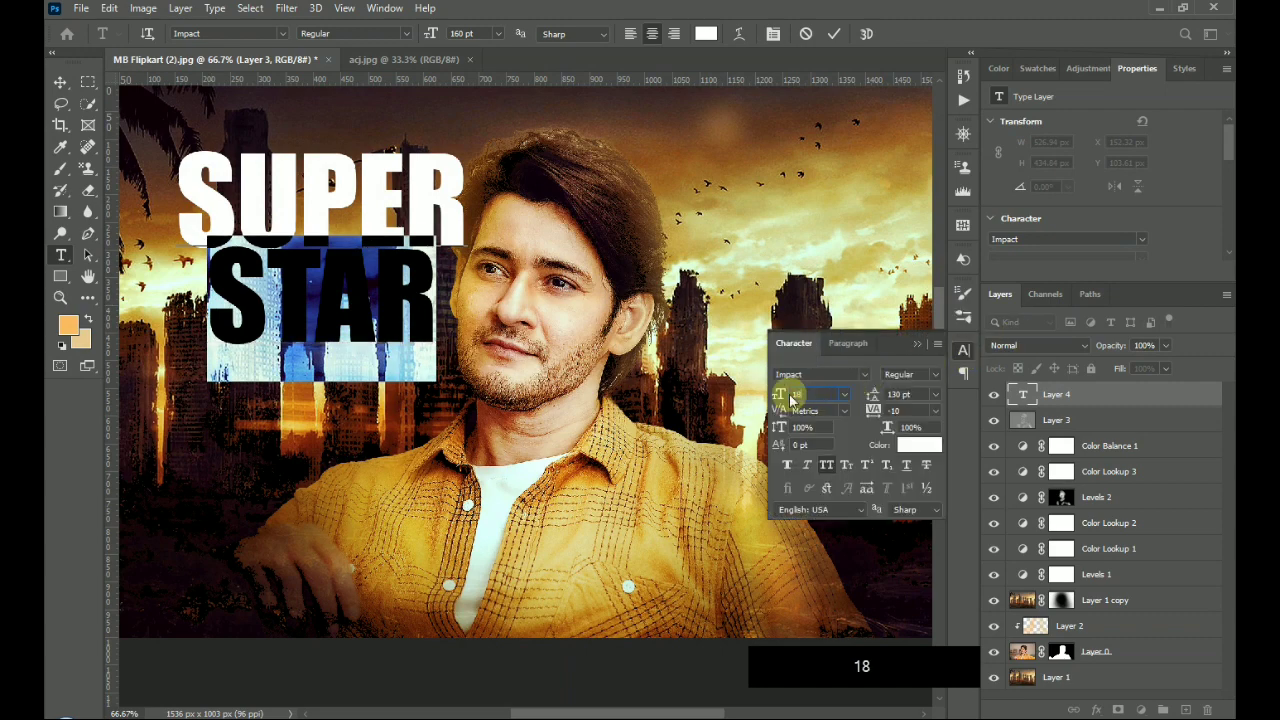
{"action": "type", "text": "180"}
{"action": "key", "text": "Return"}
Change the font of the whole "SUPER STAR" title to Coalition Regular.
{"action": "key", "text": "ctrl+a"}
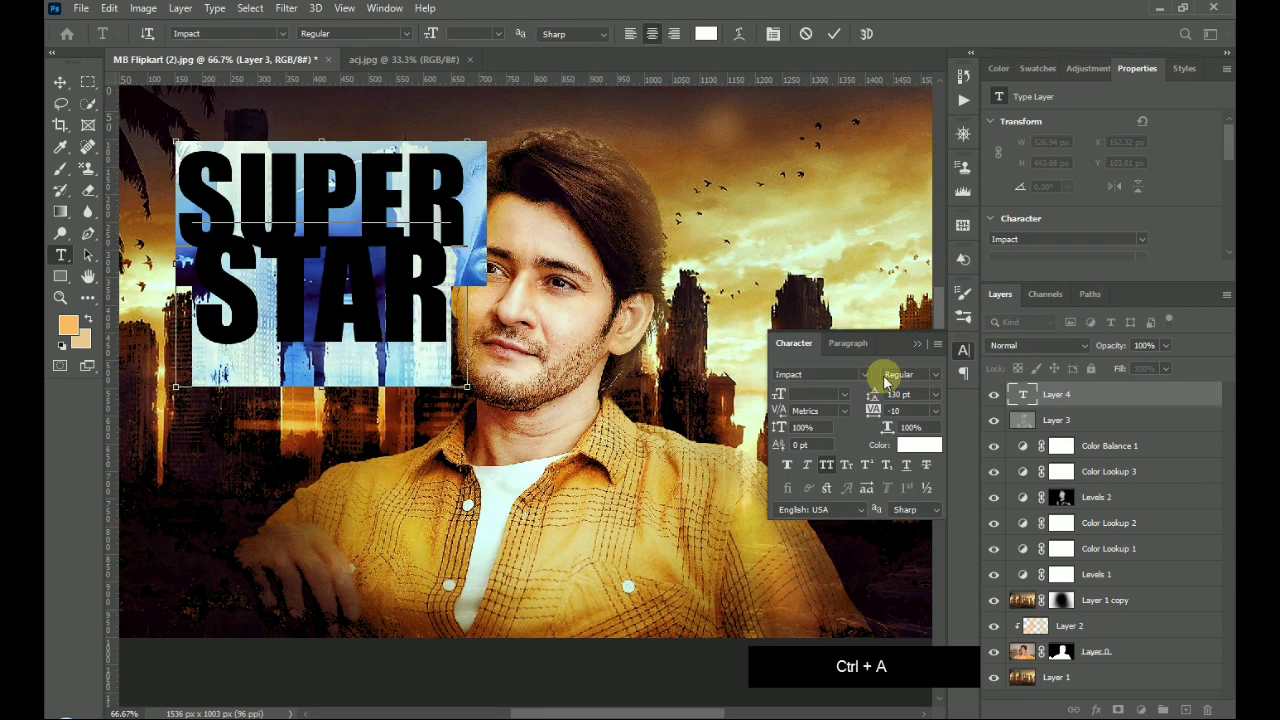
{"action": "left_click", "coordinate": [834, 374]}
{"action": "type", "text": "coa"}
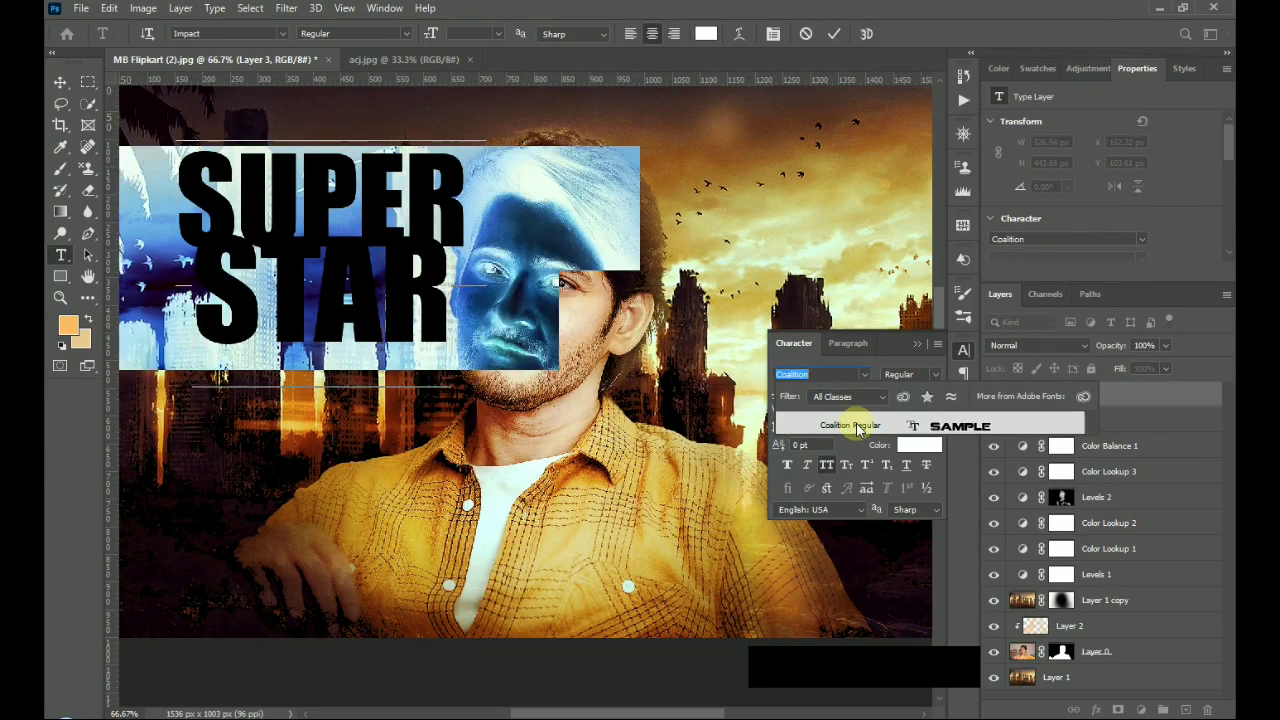
{"action": "left_click", "coordinate": [843, 426]}
{"action": "left_click", "coordinate": [964, 350]}
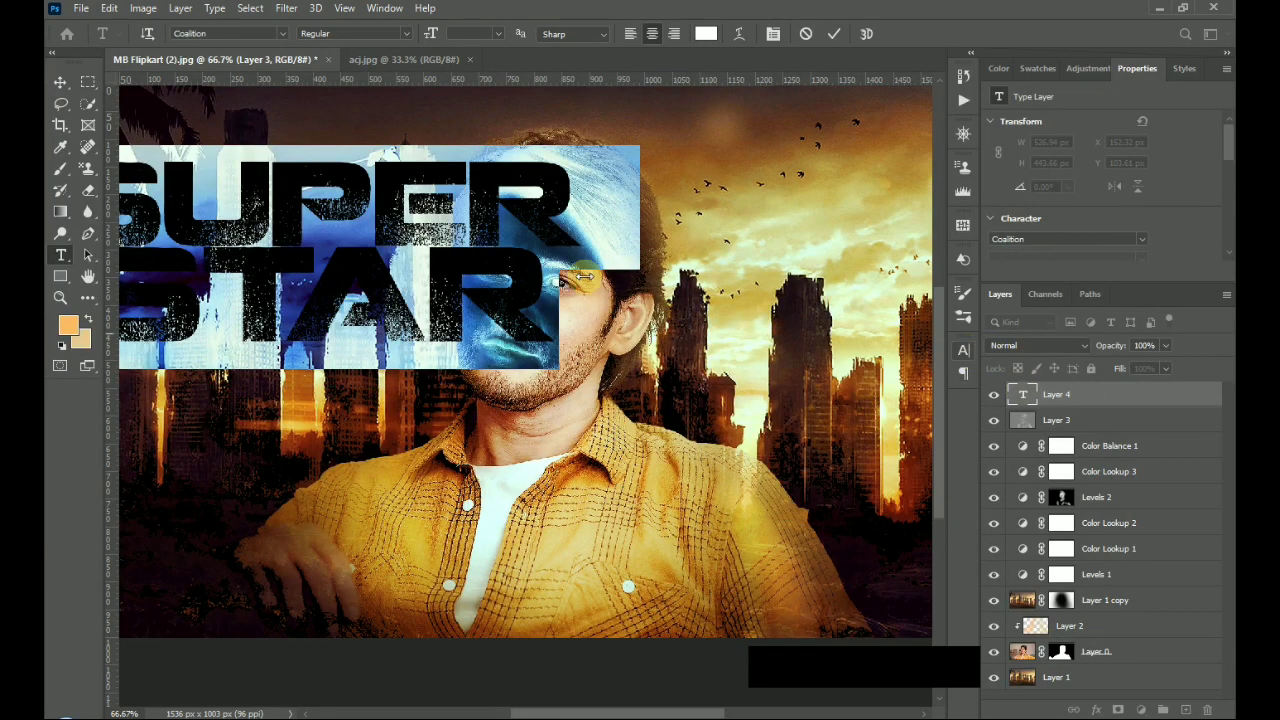
Move the title to the upper centre of the image, over the man's head, and scale it to about 978 px wide.
{"action": "left_click", "coordinate": [60, 82]}
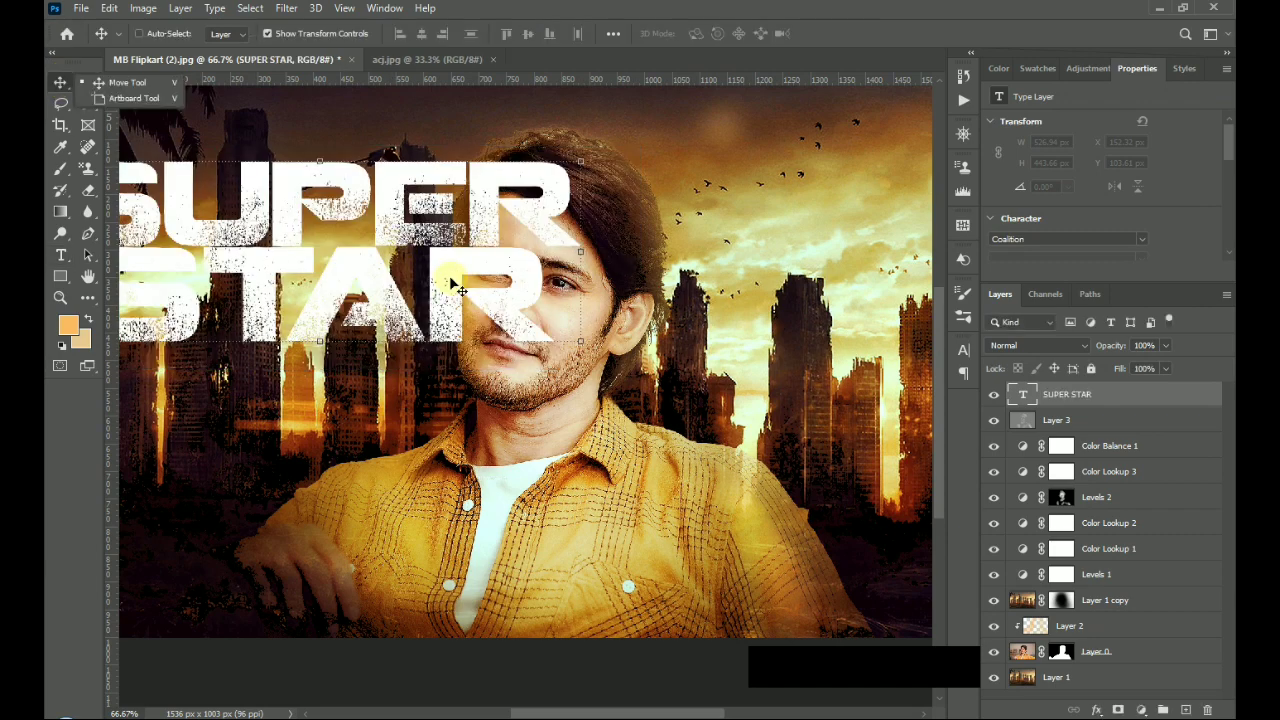
{"action": "left_click_drag", "start_coordinate": [454, 280], "coordinate": [640, 287]}
{"action": "key", "text": "ctrl+minus"}
{"action": "left_click_drag", "start_coordinate": [730, 383], "coordinate": [738, 408]}
{"action": "left_click_drag", "start_coordinate": [720, 377], "coordinate": [713, 369]}
{"action": "key", "text": "Return"}
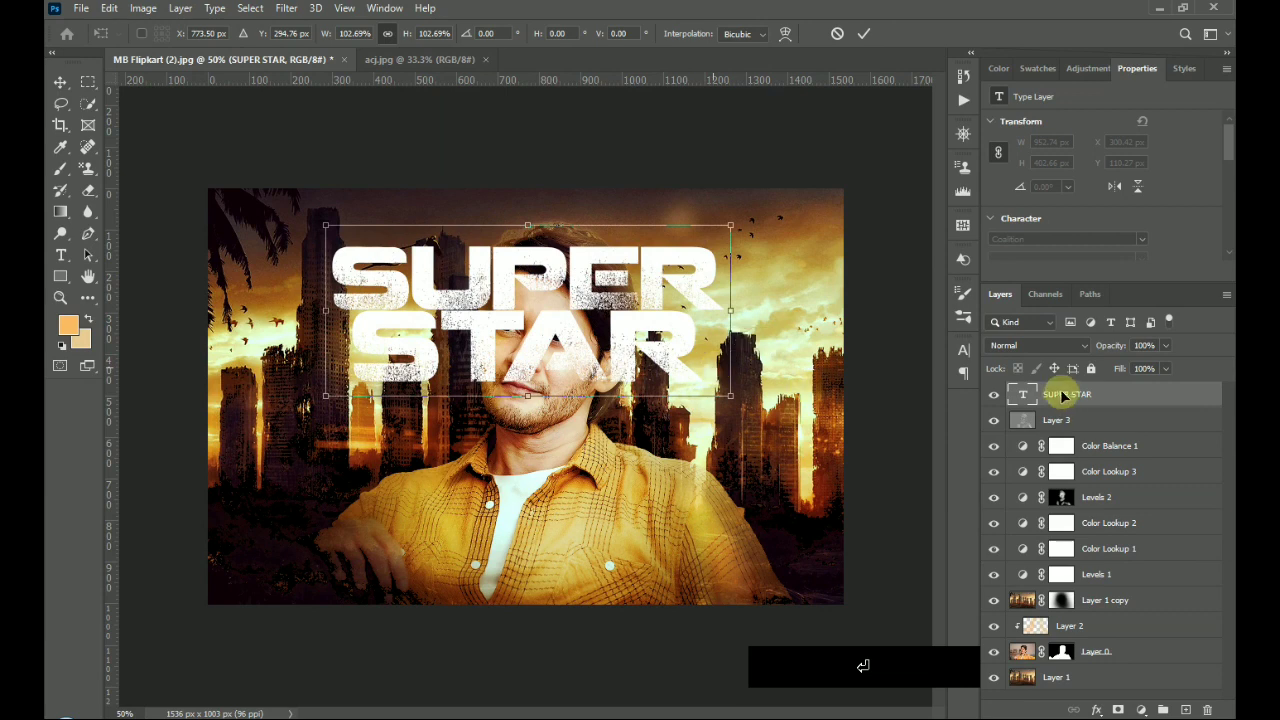
Set the SUPER STAR layer to Overlay and mask out the man's shape using the inverted selection from the Layer 0 mask.
{"action": "left_click", "coordinate": [1045, 345]}
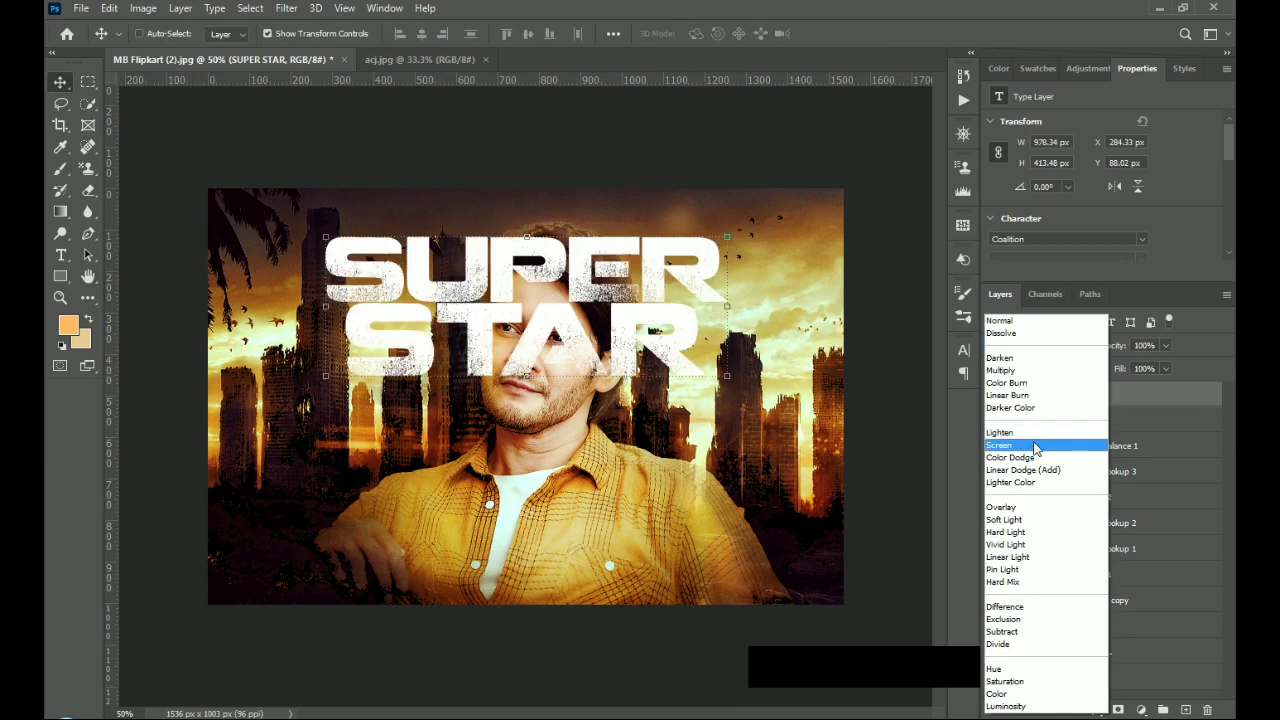
{"action": "left_click", "coordinate": [1028, 508]}
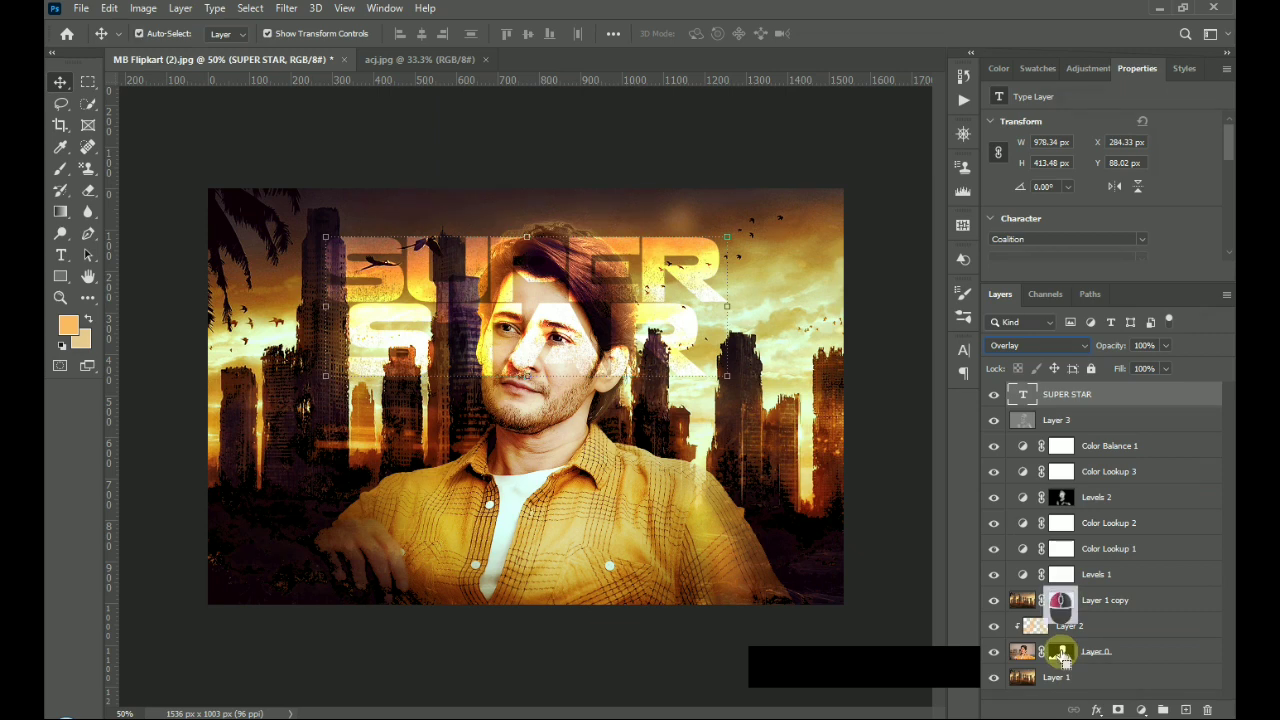
{"action": "left_click", "coordinate": [1062, 652], "text": "ctrl"}
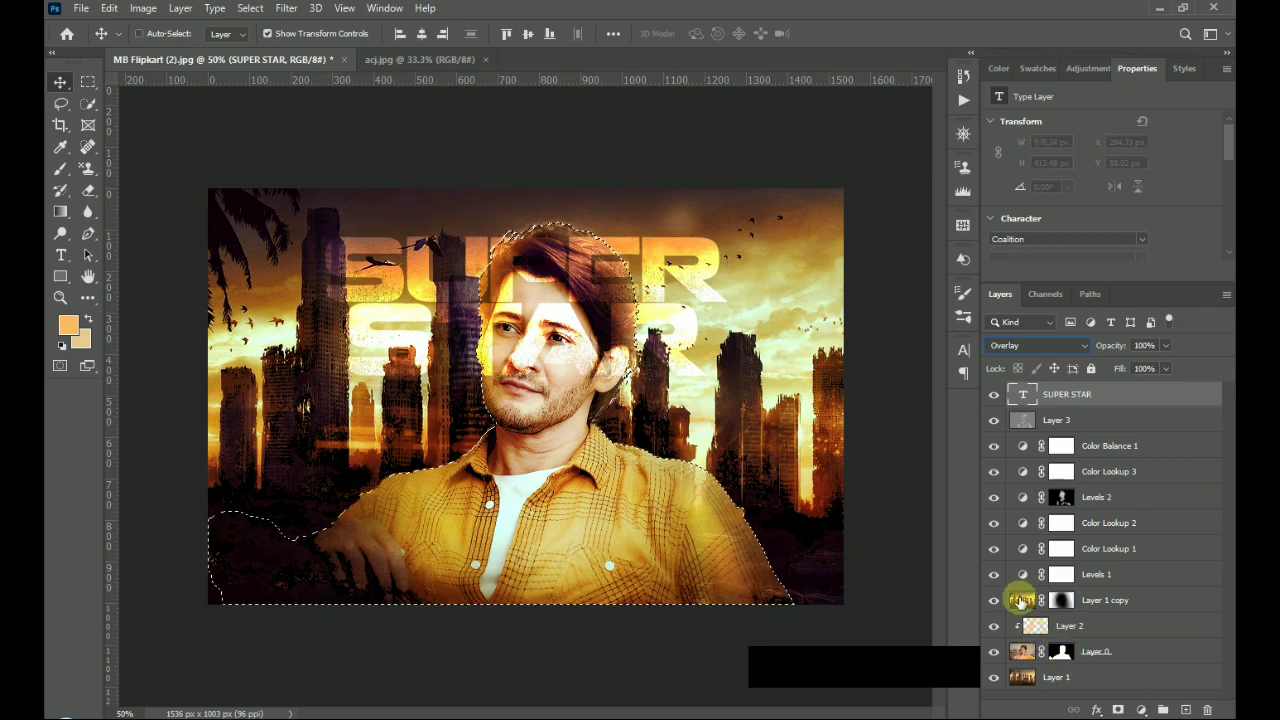
{"action": "key", "text": "ctrl+shift+i"}
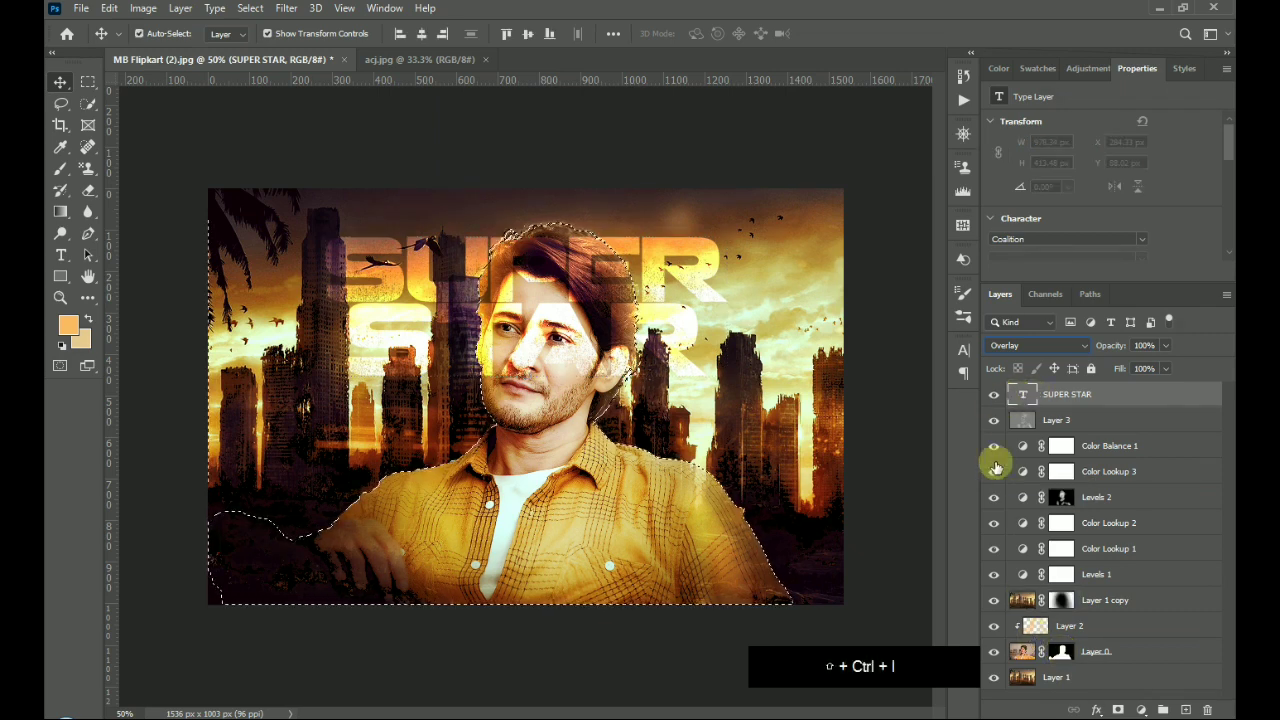
{"action": "left_click", "coordinate": [1118, 709]}
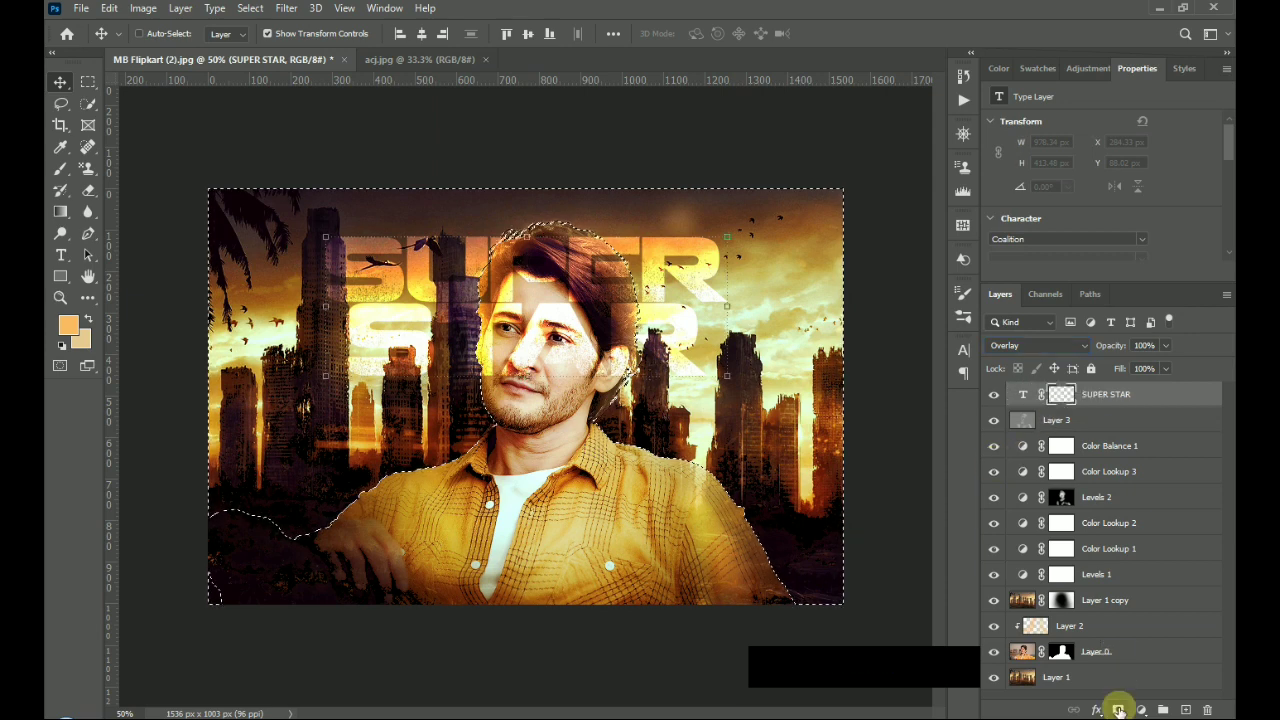
{"action": "key", "text": "ctrl+KP_0"}
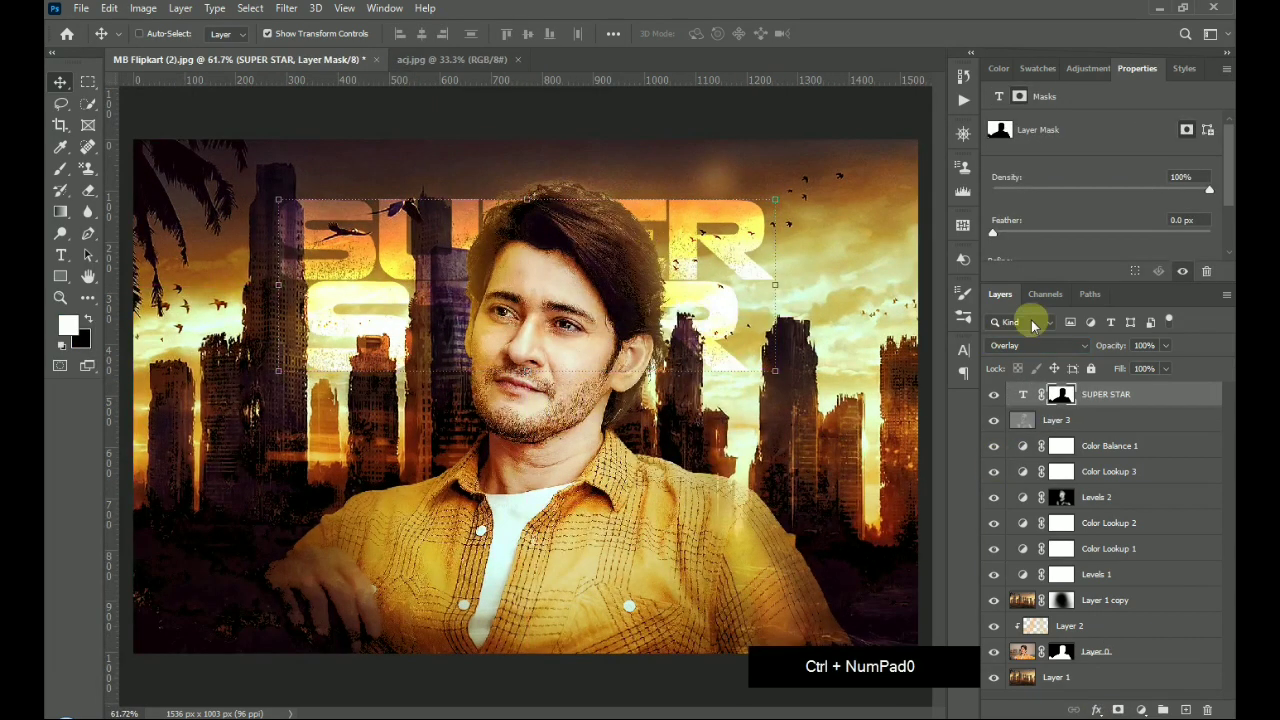
Duplicate the masked SUPER STAR layer and set the copy's opacity to 28%.
{"action": "key", "text": "ctrl+j"}
{"action": "left_click", "coordinate": [1166, 345]}
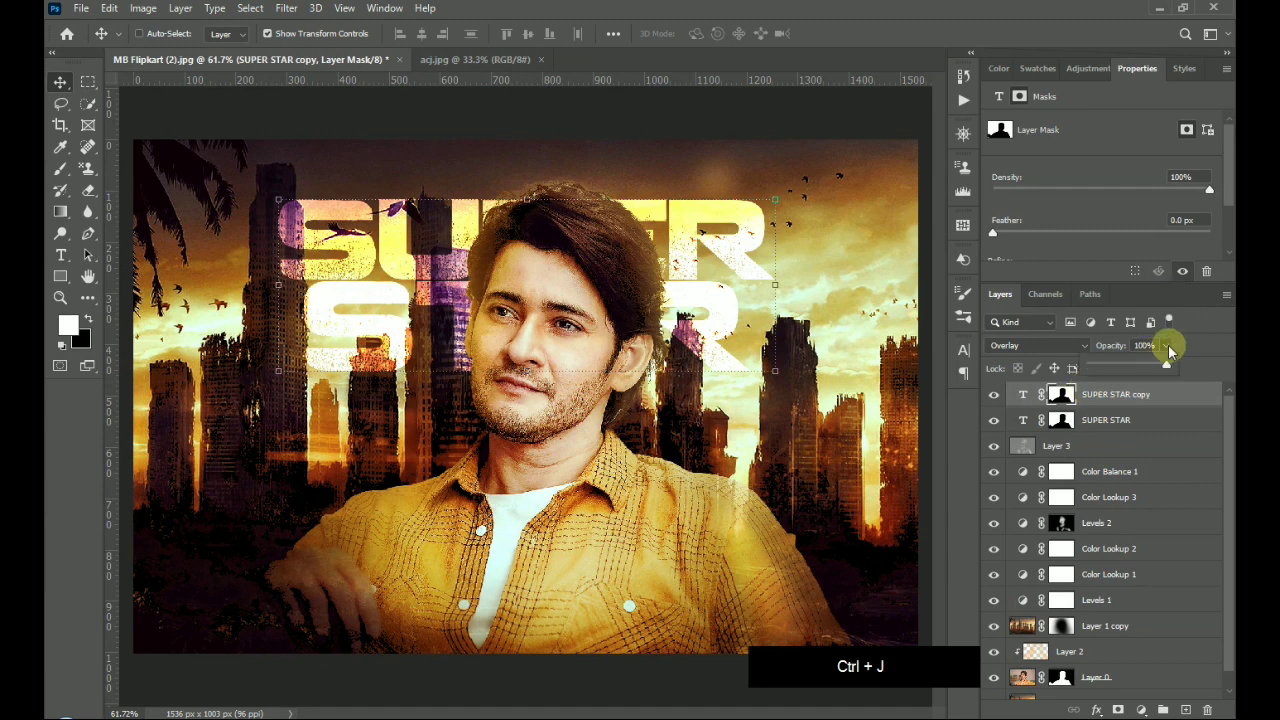
{"action": "left_click", "coordinate": [1111, 364]}
{"action": "left_click", "coordinate": [956, 450]}
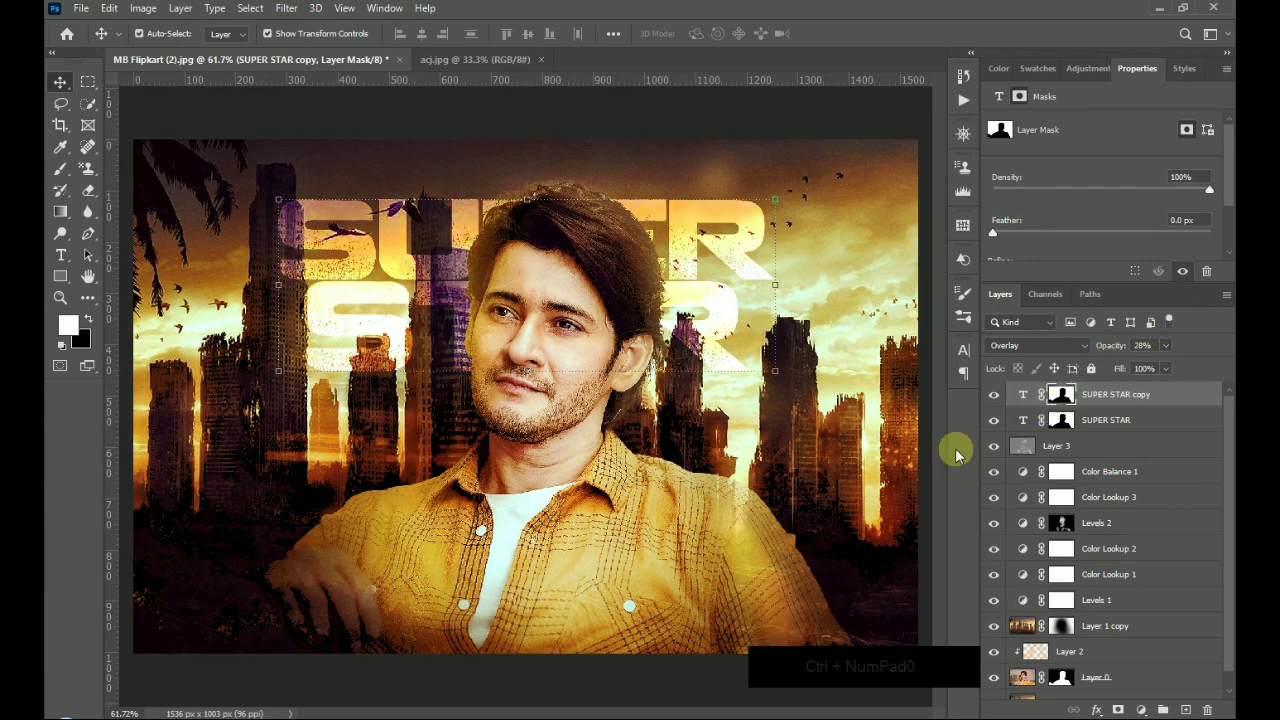
Compare the finished composite with the original cut-out by repeatedly isolating Layer 0 and restoring all layers.
{"action": "left_click", "coordinate": [81, 9]}
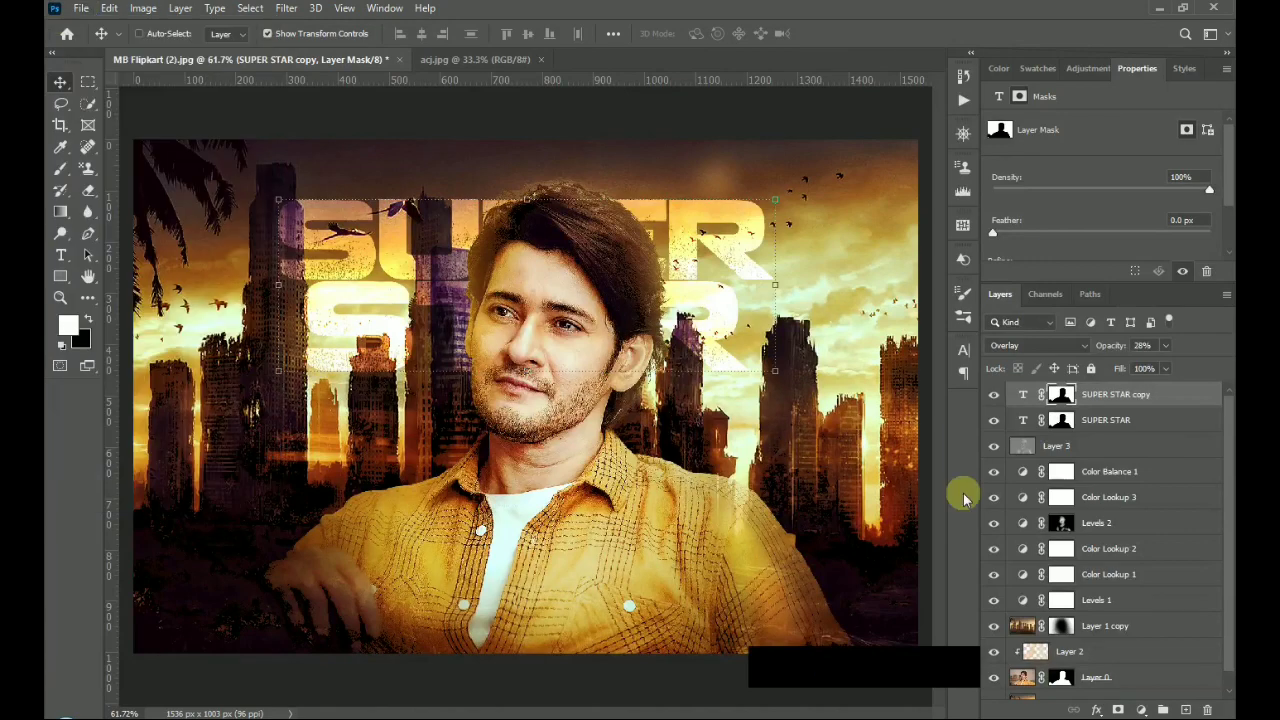
{"action": "scroll", "coordinate": [1071, 503], "scroll_direction": "down", "scroll_amount": 2}
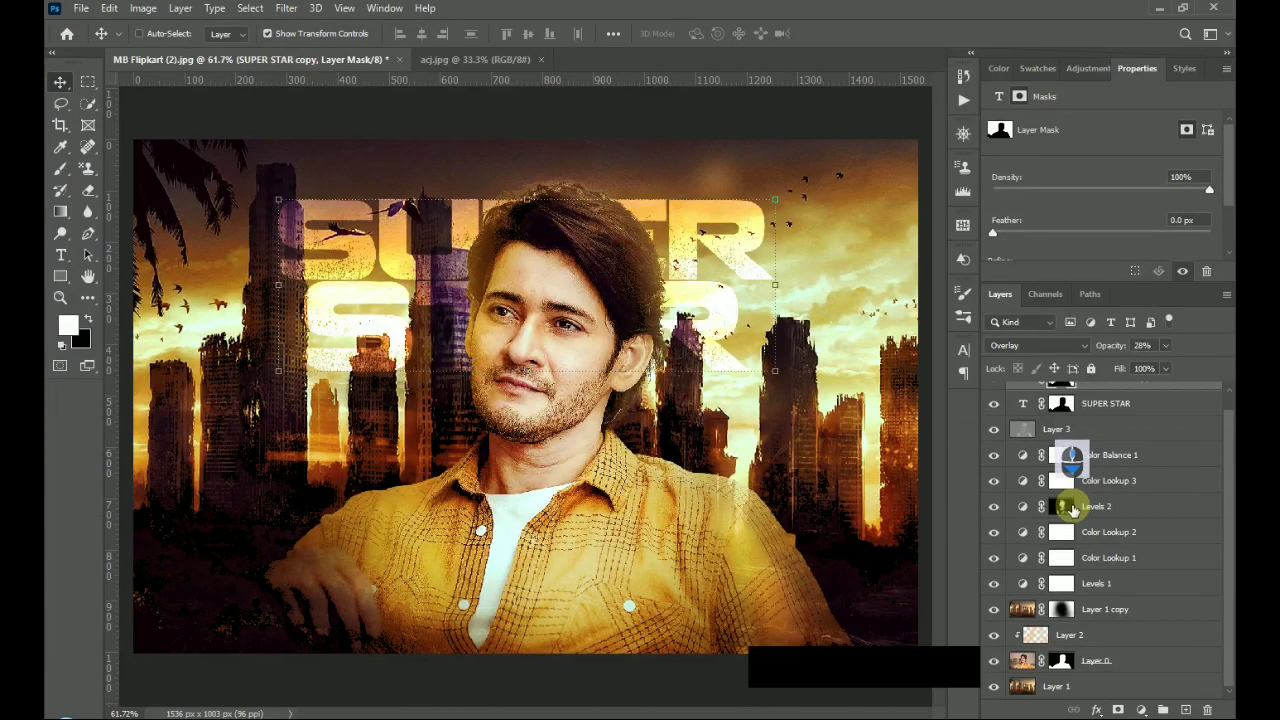
{"action": "left_click", "coordinate": [994, 662], "text": "alt"}
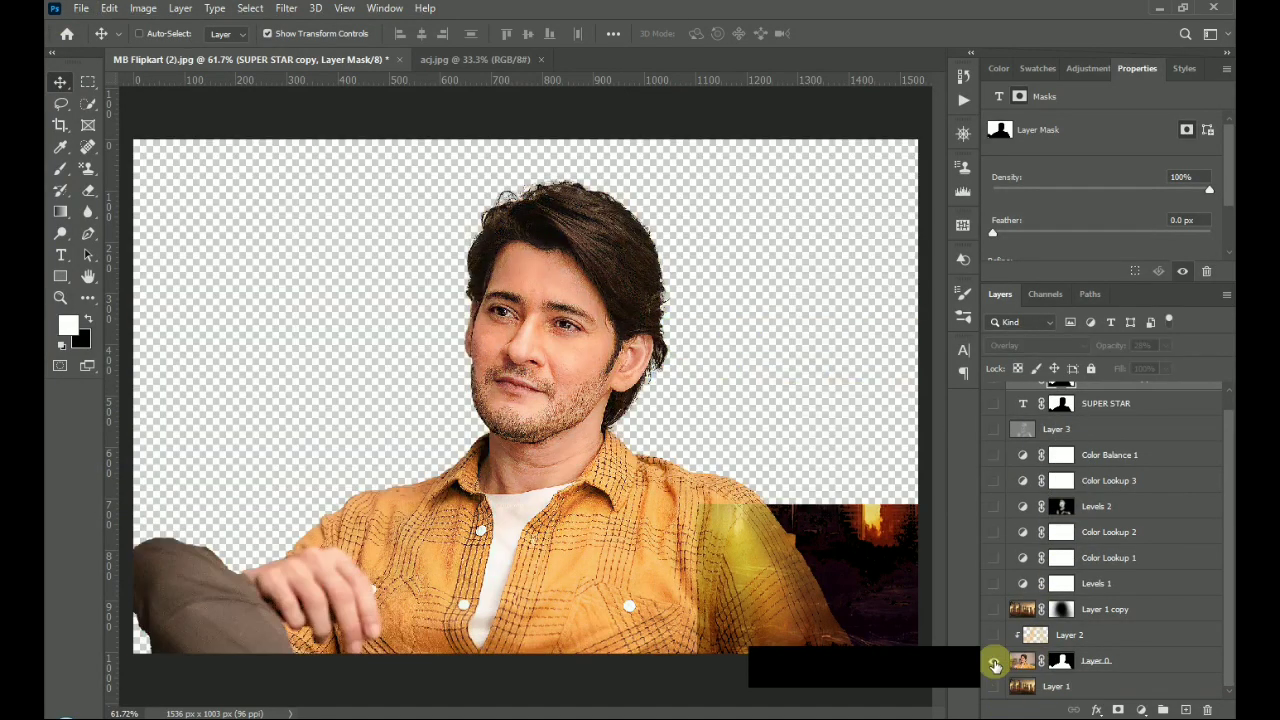
{"action": "left_click", "coordinate": [994, 662], "text": "alt"}
{"action": "left_click", "coordinate": [994, 662], "text": "alt"}
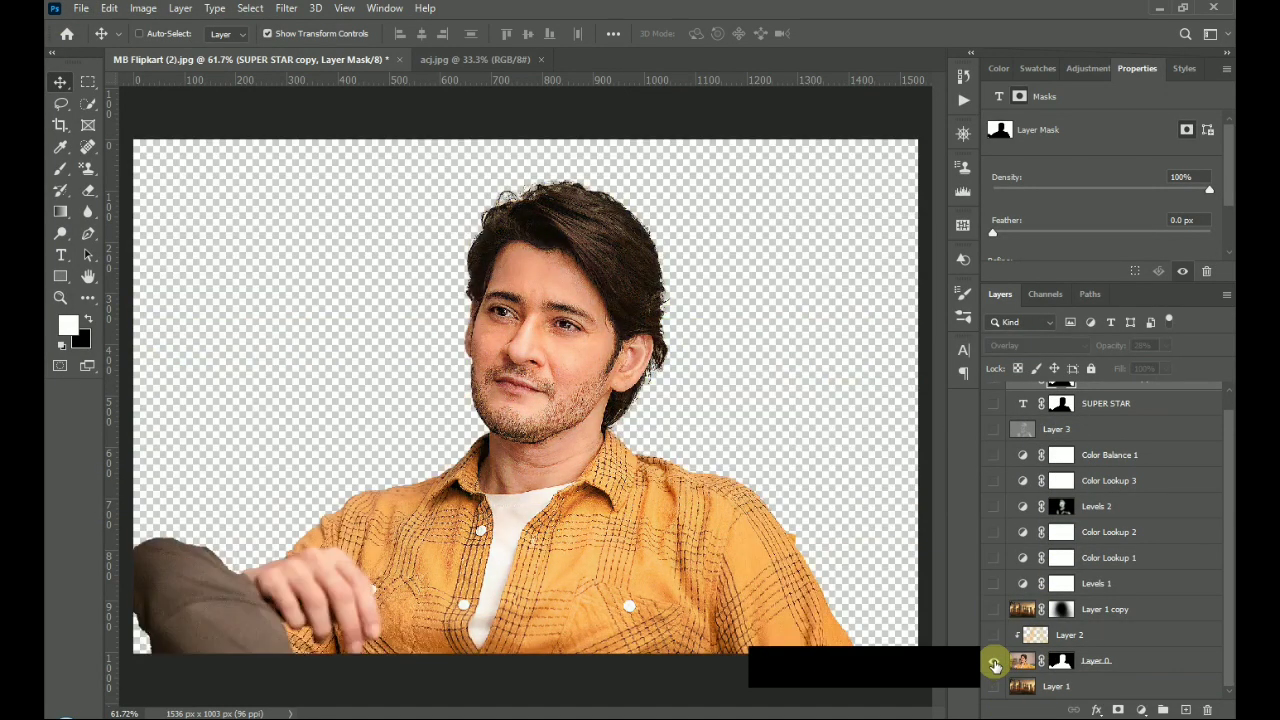
{"action": "left_click", "coordinate": [994, 662], "text": "alt"}
{"action": "left_click", "coordinate": [994, 662], "text": "alt"}
{"action": "left_click", "coordinate": [994, 662], "text": "alt"}
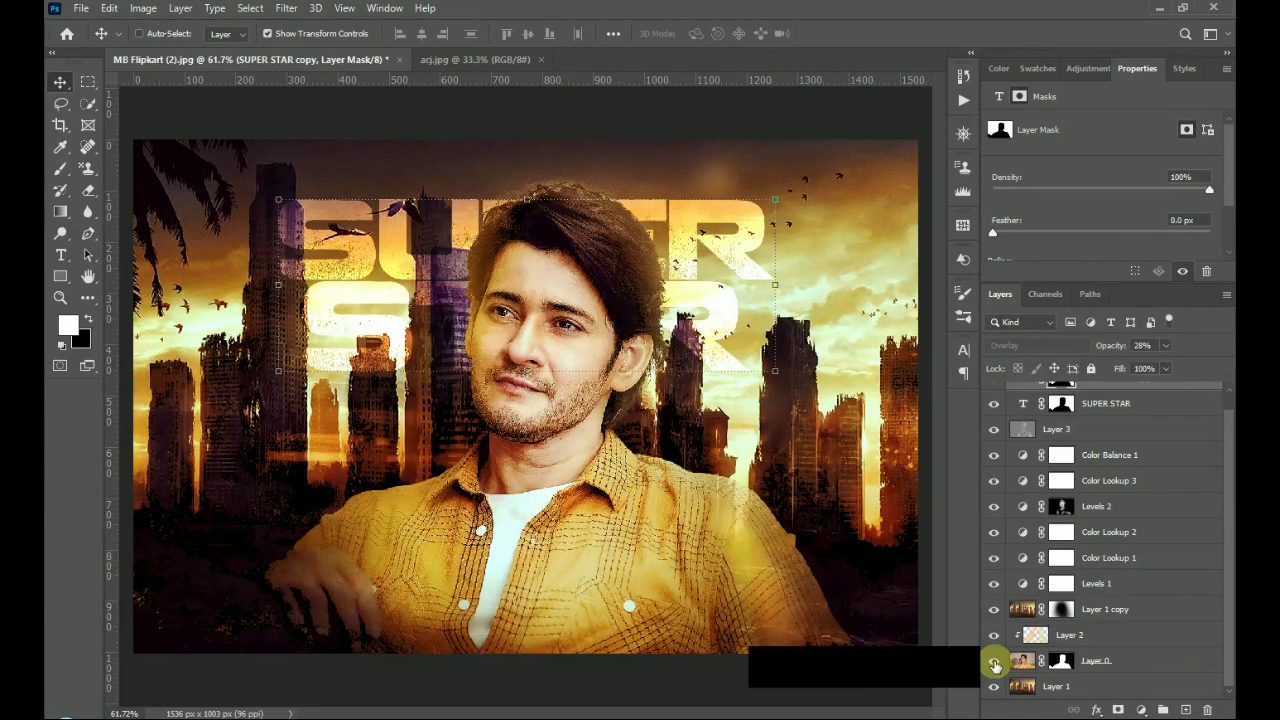
{"action": "left_click", "coordinate": [994, 662], "text": "alt"}
{"action": "left_click", "coordinate": [994, 662], "text": "alt"}
Start saving the composite to the Desktop under the file name "mahesh".
{"action": "left_click", "coordinate": [82, 9]}
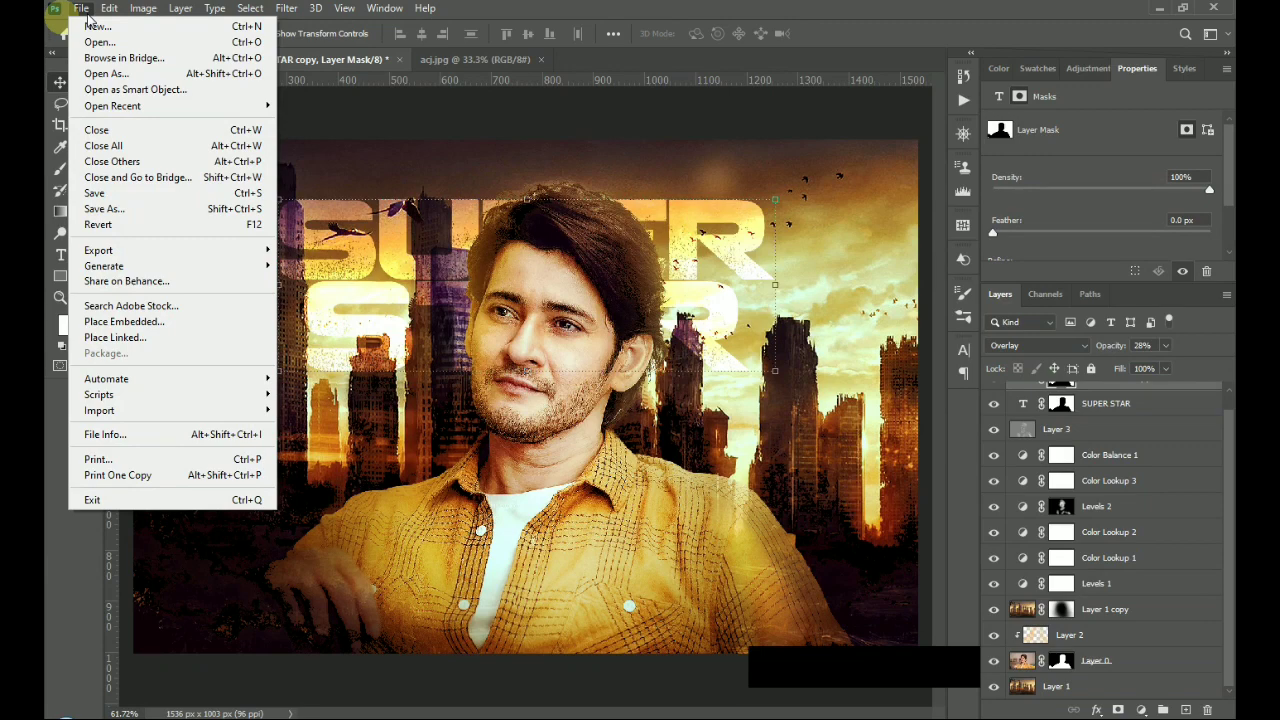
{"action": "left_click", "coordinate": [185, 207]}
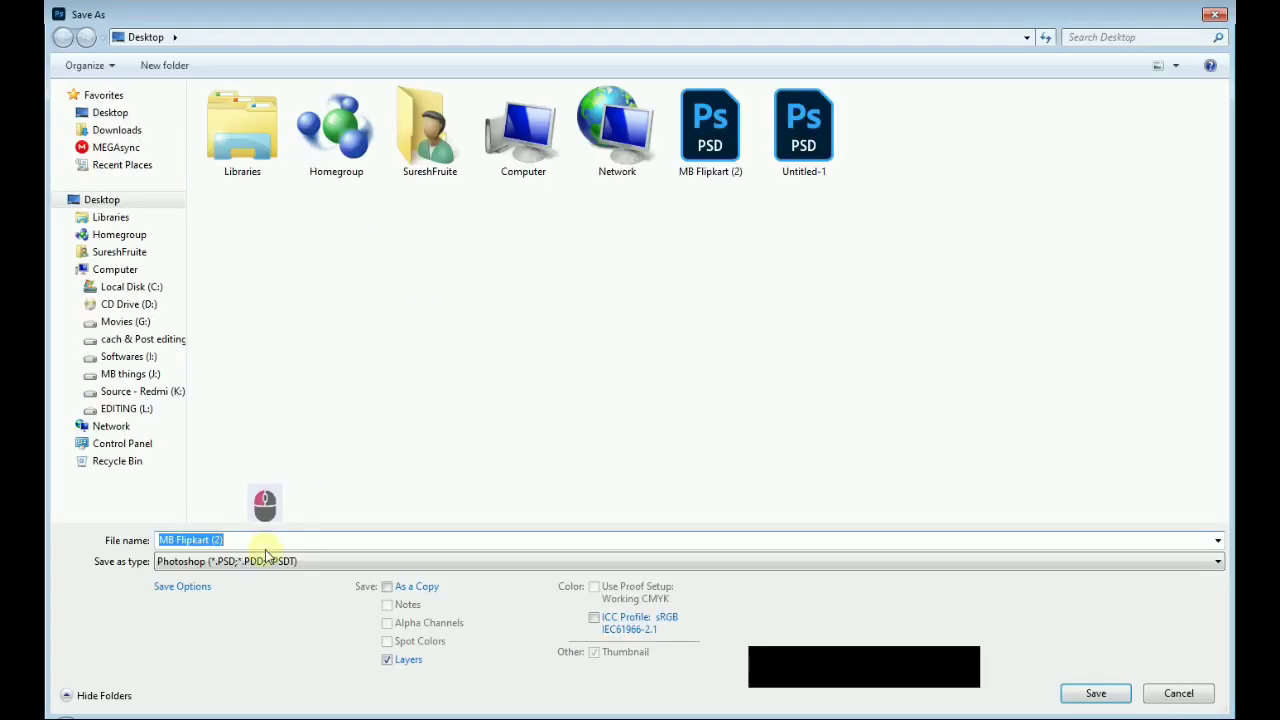
{"action": "left_click", "coordinate": [264, 540]}
{"action": "key", "text": "BackSpace"}
{"action": "key", "text": "BackSpace"}
{"action": "key", "text": "BackSpace"}
{"action": "key", "text": "BackSpace"}
{"action": "key", "text": "BackSpace"}
{"action": "key", "text": "BackSpace"}
{"action": "key", "text": "BackSpace"}
{"action": "key", "text": "BackSpace"}
{"action": "key", "text": "BackSpace"}
{"action": "key", "text": "BackSpace"}
{"action": "key", "text": "BackSpace"}
{"action": "key", "text": "BackSpace"}
{"action": "key", "text": "BackSpace"}
{"action": "key", "text": "BackSpace"}
{"action": "key", "text": "BackSpace"}
{"action": "type", "text": "mahesh"}
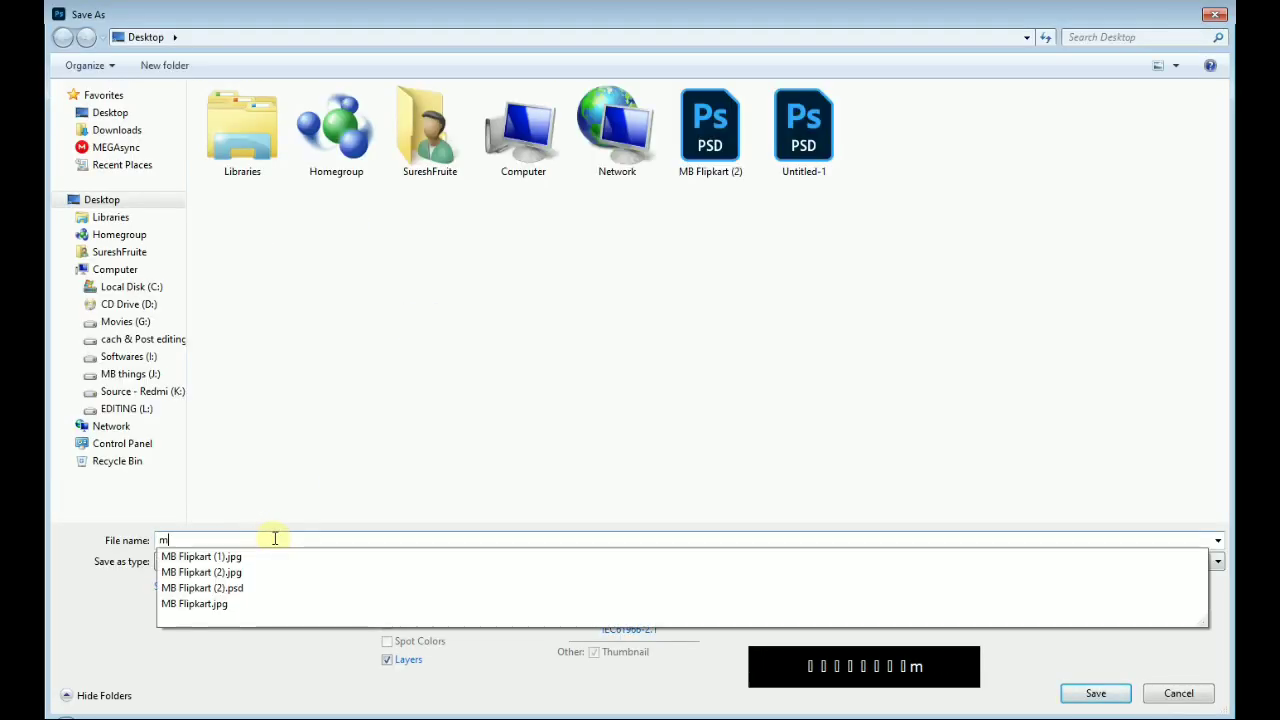
Save the file in JPEG format at Maximum quality 12 with the Baseline ("Standard") option.
{"action": "left_click", "coordinate": [311, 561]}
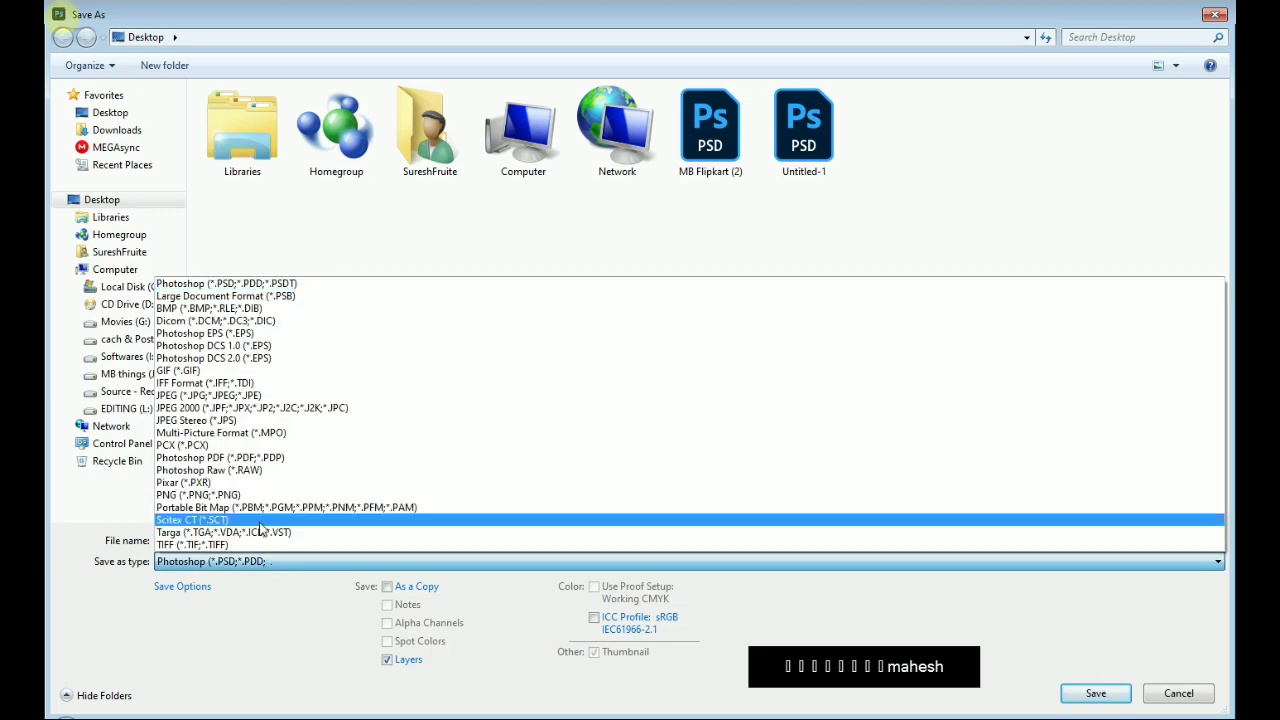
{"action": "left_click", "coordinate": [214, 395]}
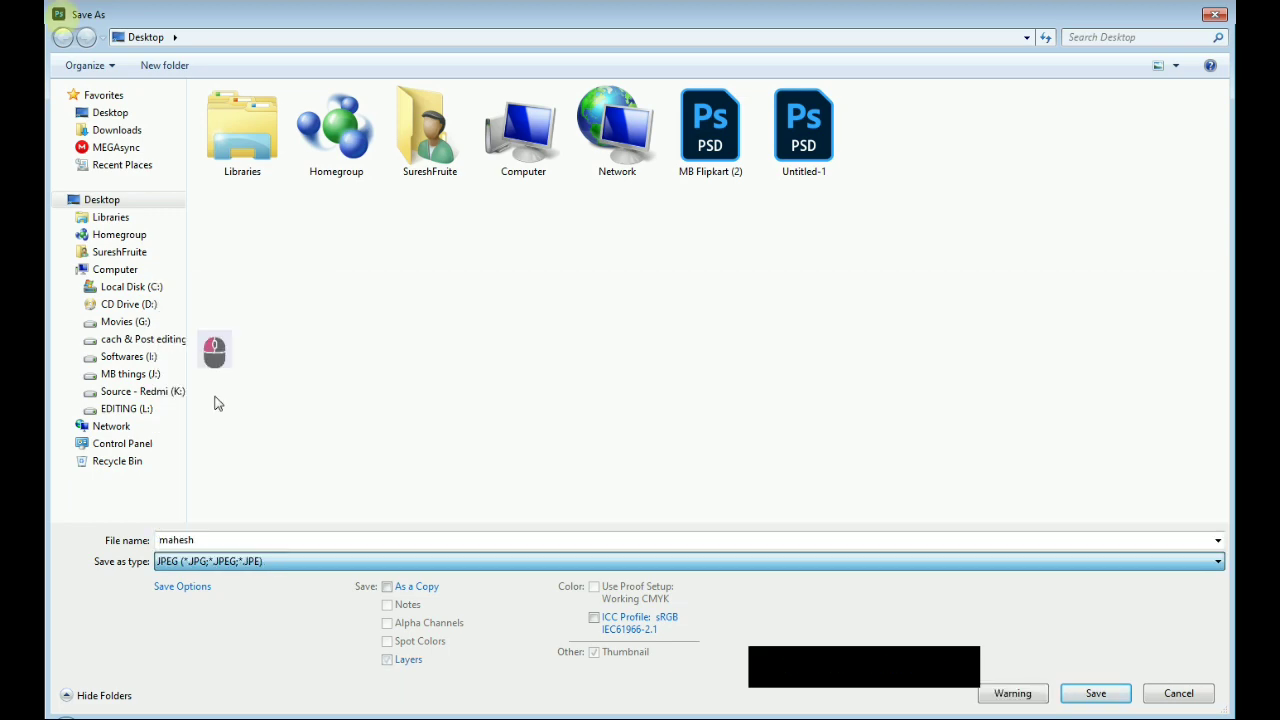
{"action": "left_click", "coordinate": [1102, 702]}
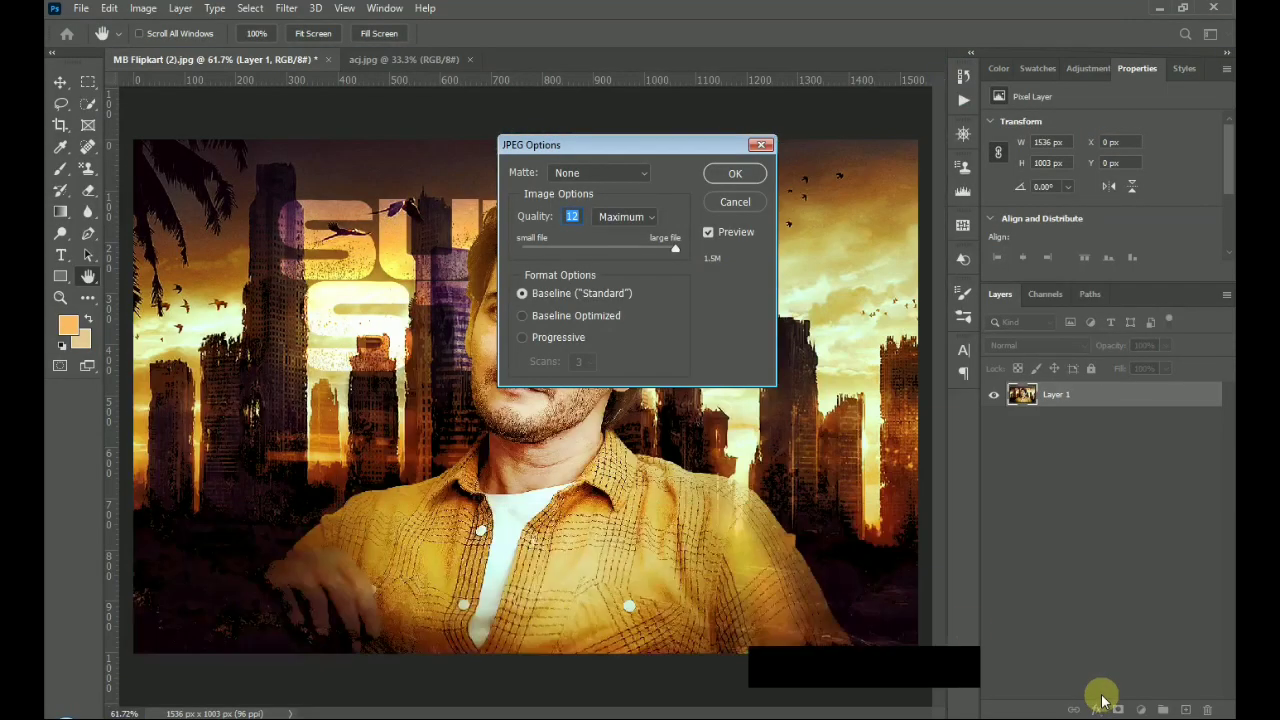
{"action": "left_click", "coordinate": [735, 175]}
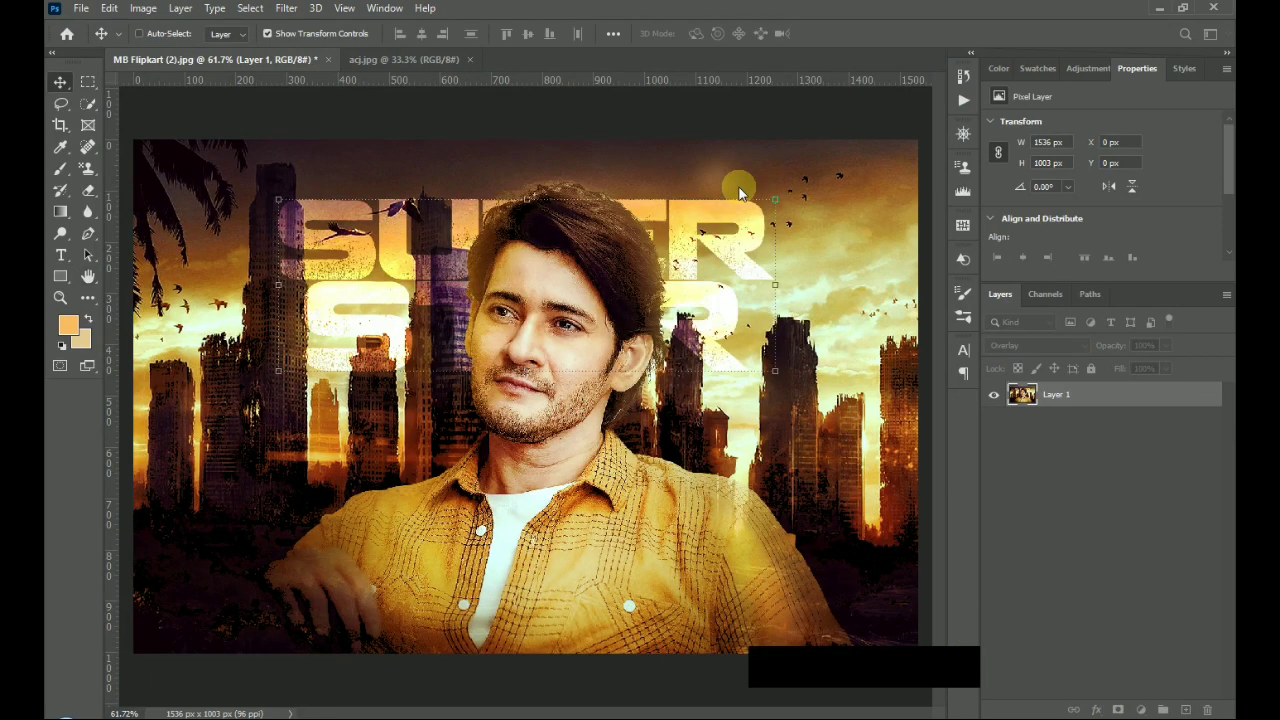